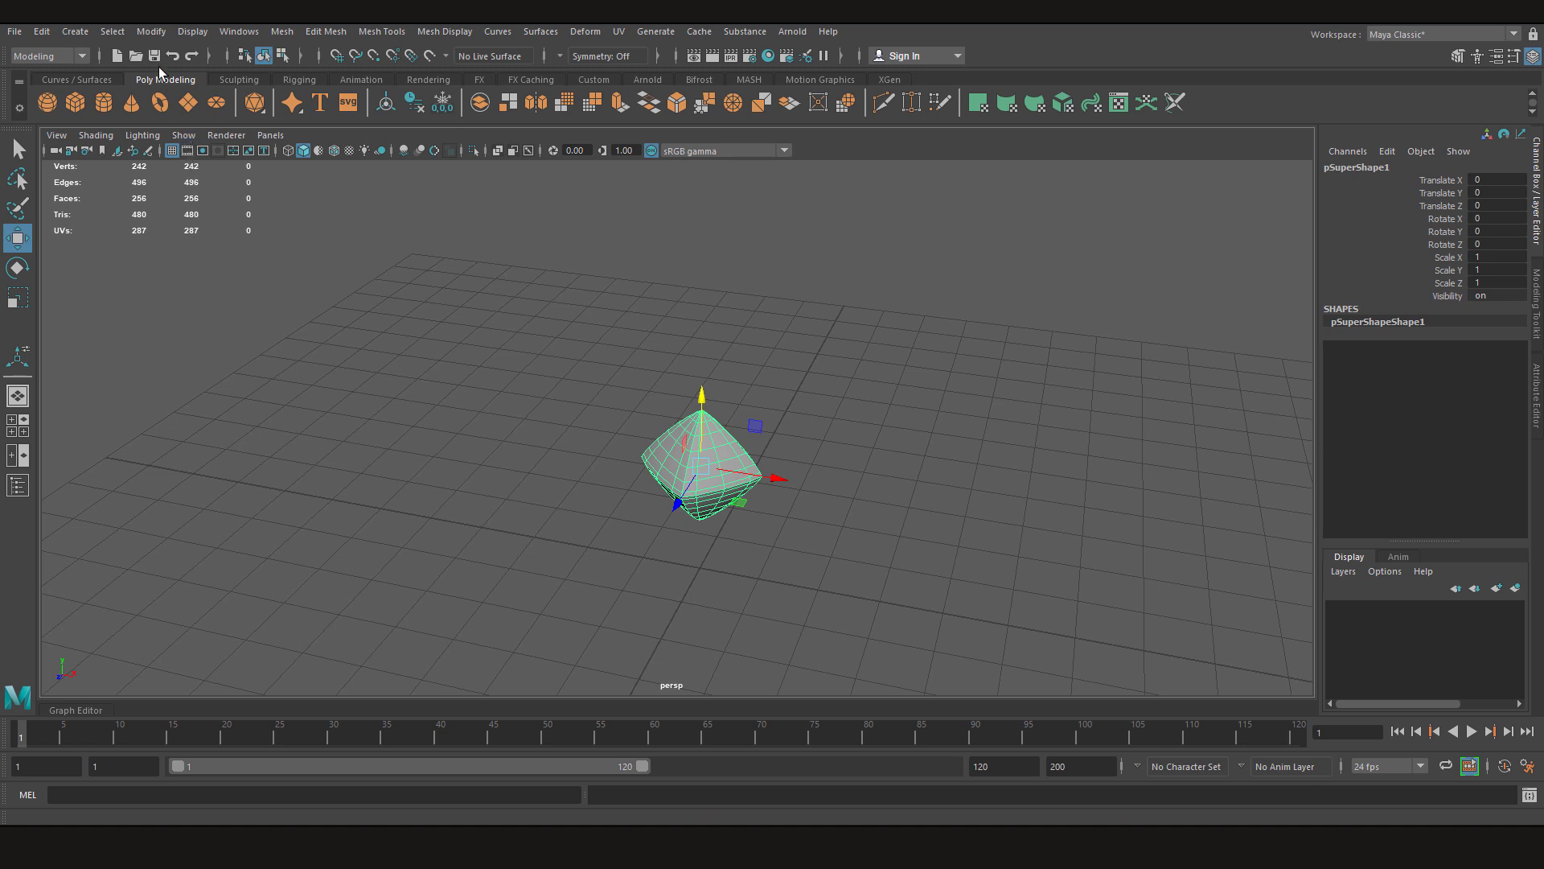
Open the Bake Pivot options and close them again without changes.
click(152, 31)
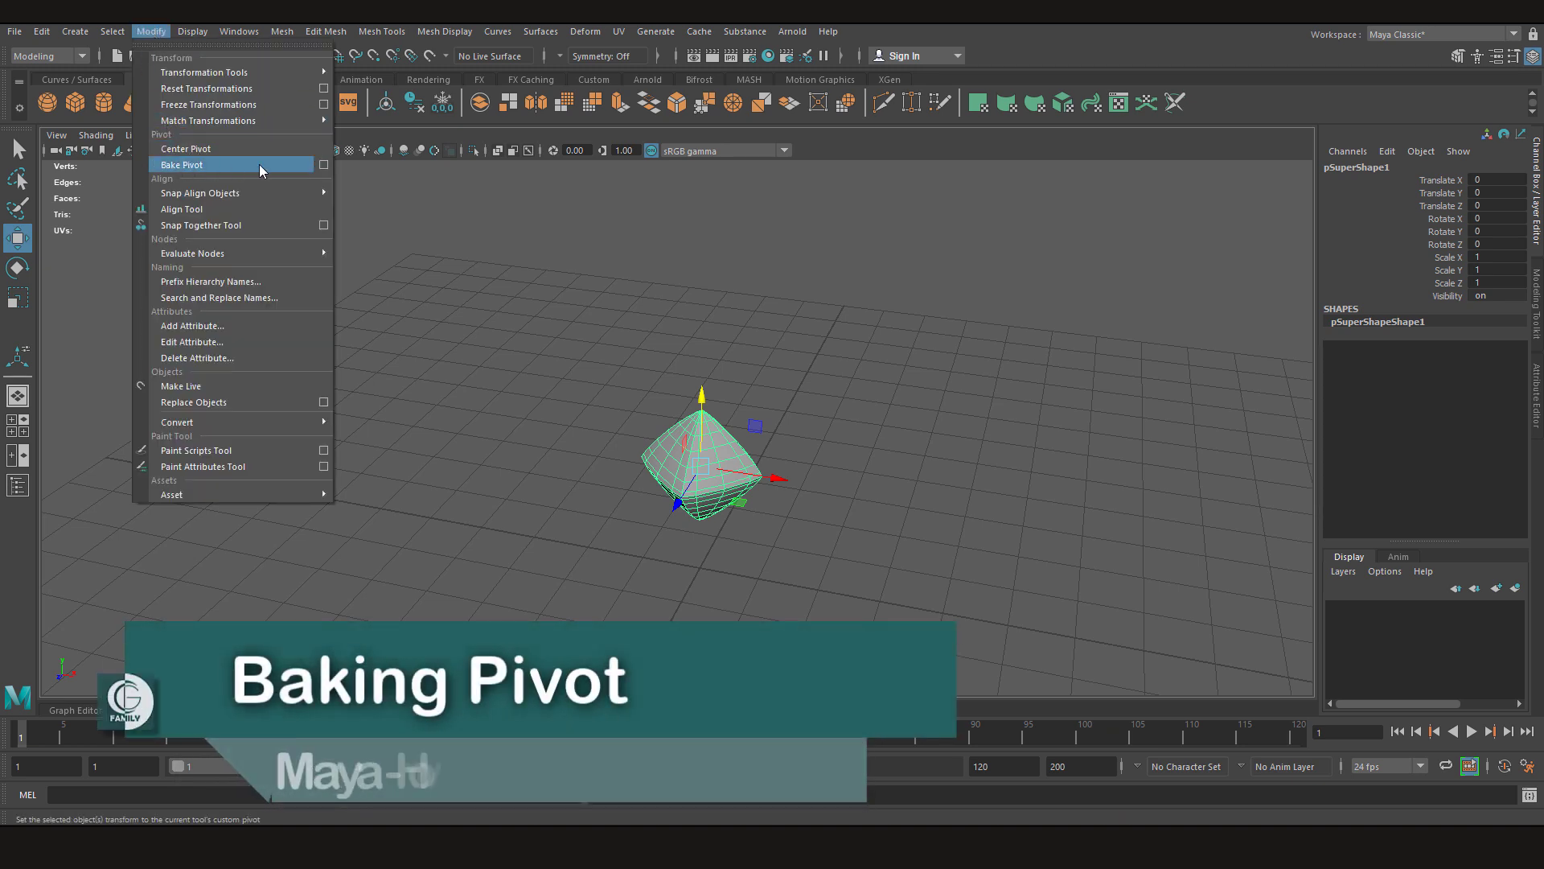
click(324, 164)
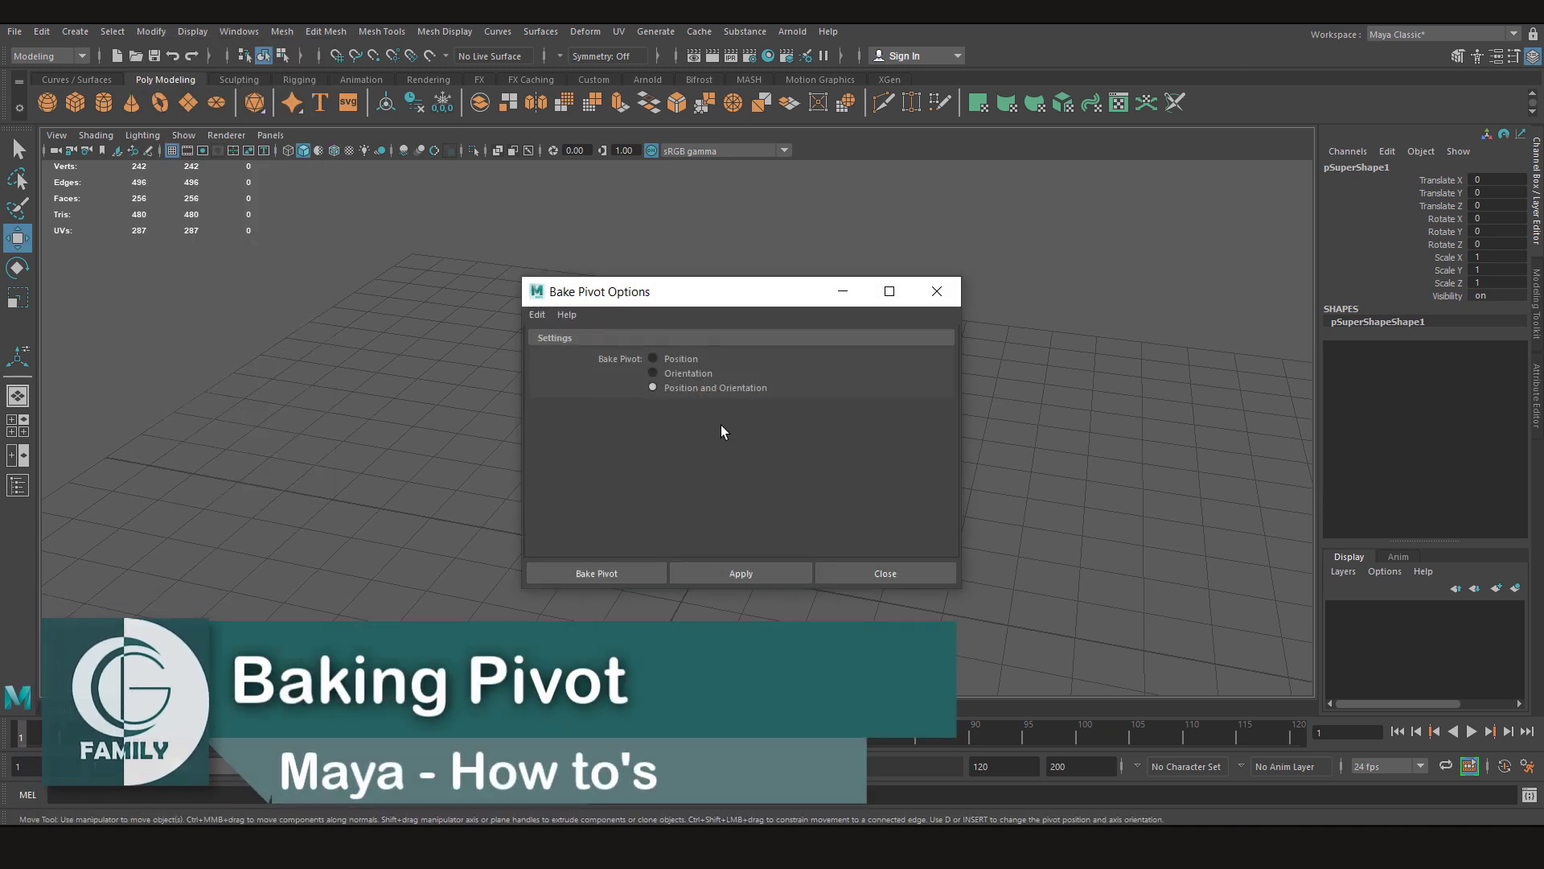
click(915, 573)
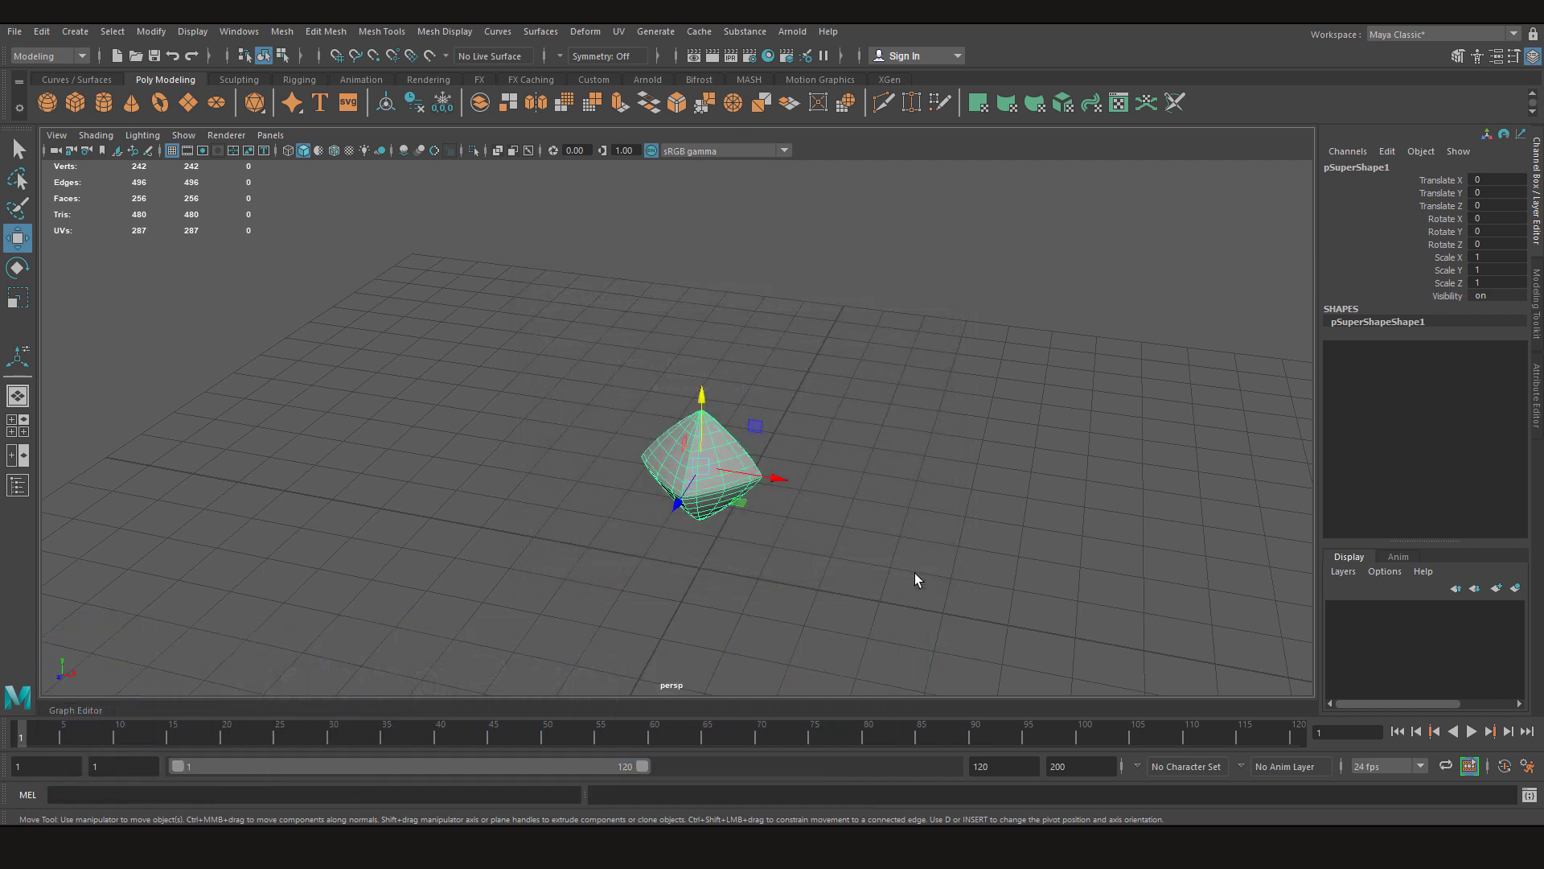
Raise the SuperShape to Translate Y 2.521 and rotate it freely to roughly 147, -47, 430.
drag(696, 402, 699, 257)
key(e)
mouse_move(729, 330)
mouse_down()
mouse_move(724, 308)
mouse_move(727, 365)
mouse_move(709, 344)
mouse_up()
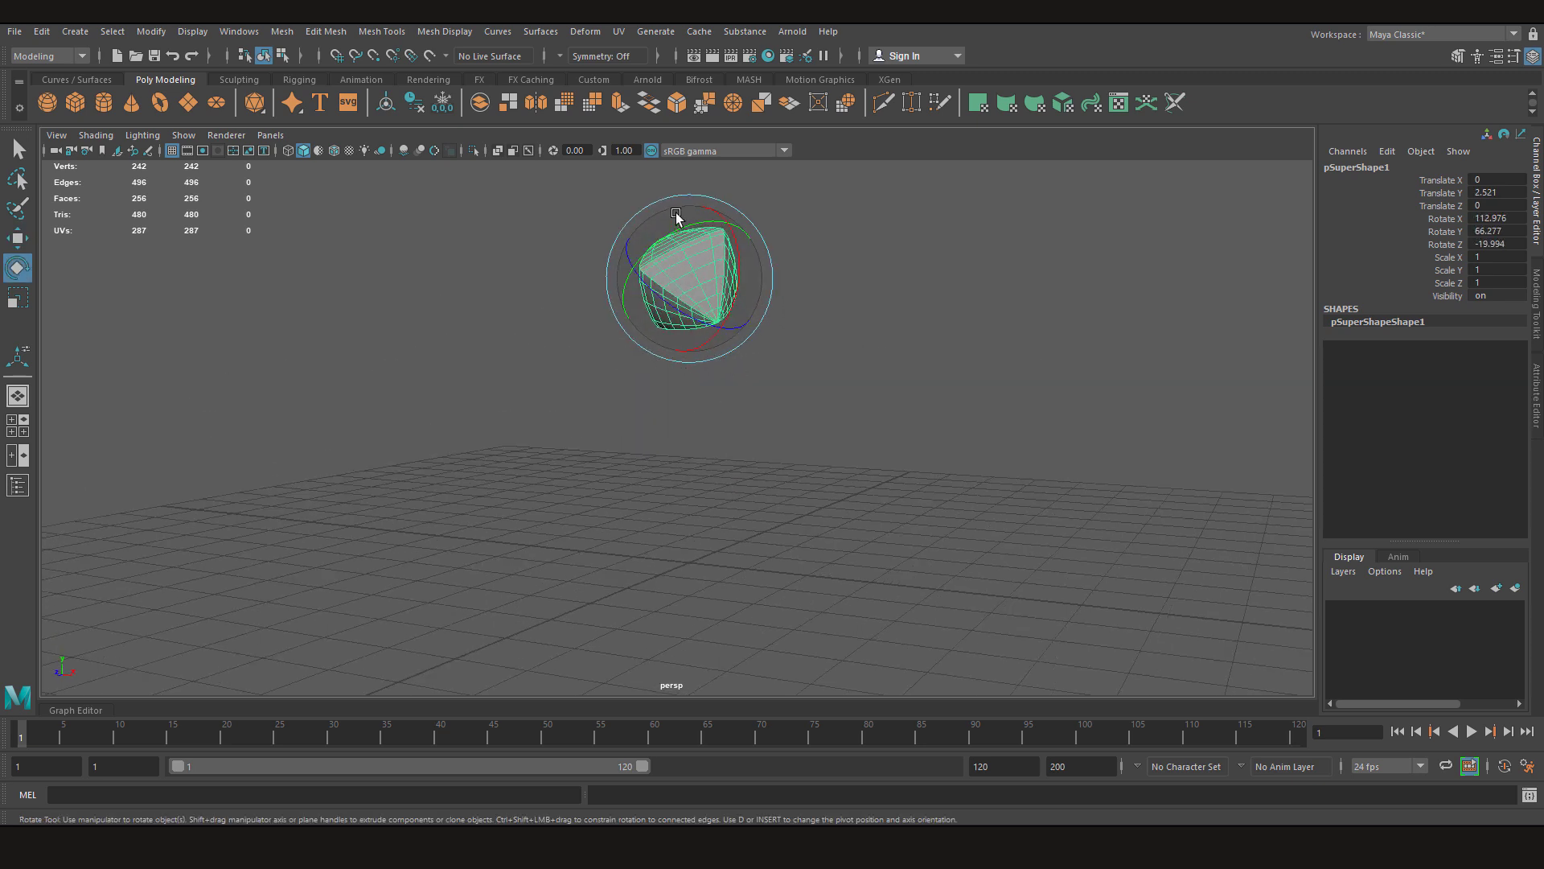
middle_drag(1030, 275, 244, 654)
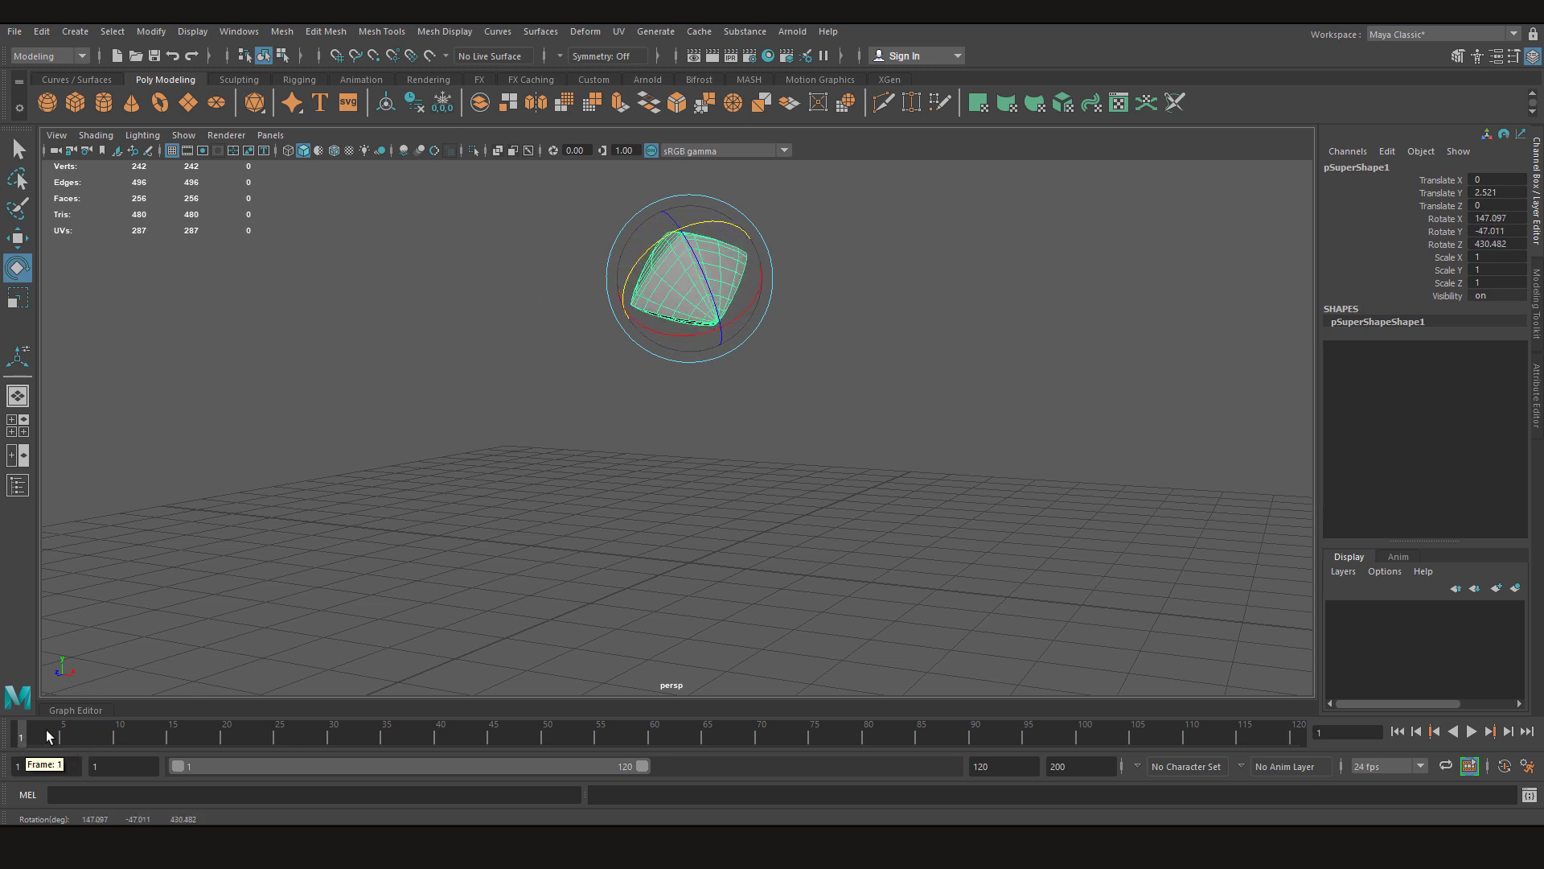
Key all channels at frame 1 and set the animation end time to 60.
key(s)
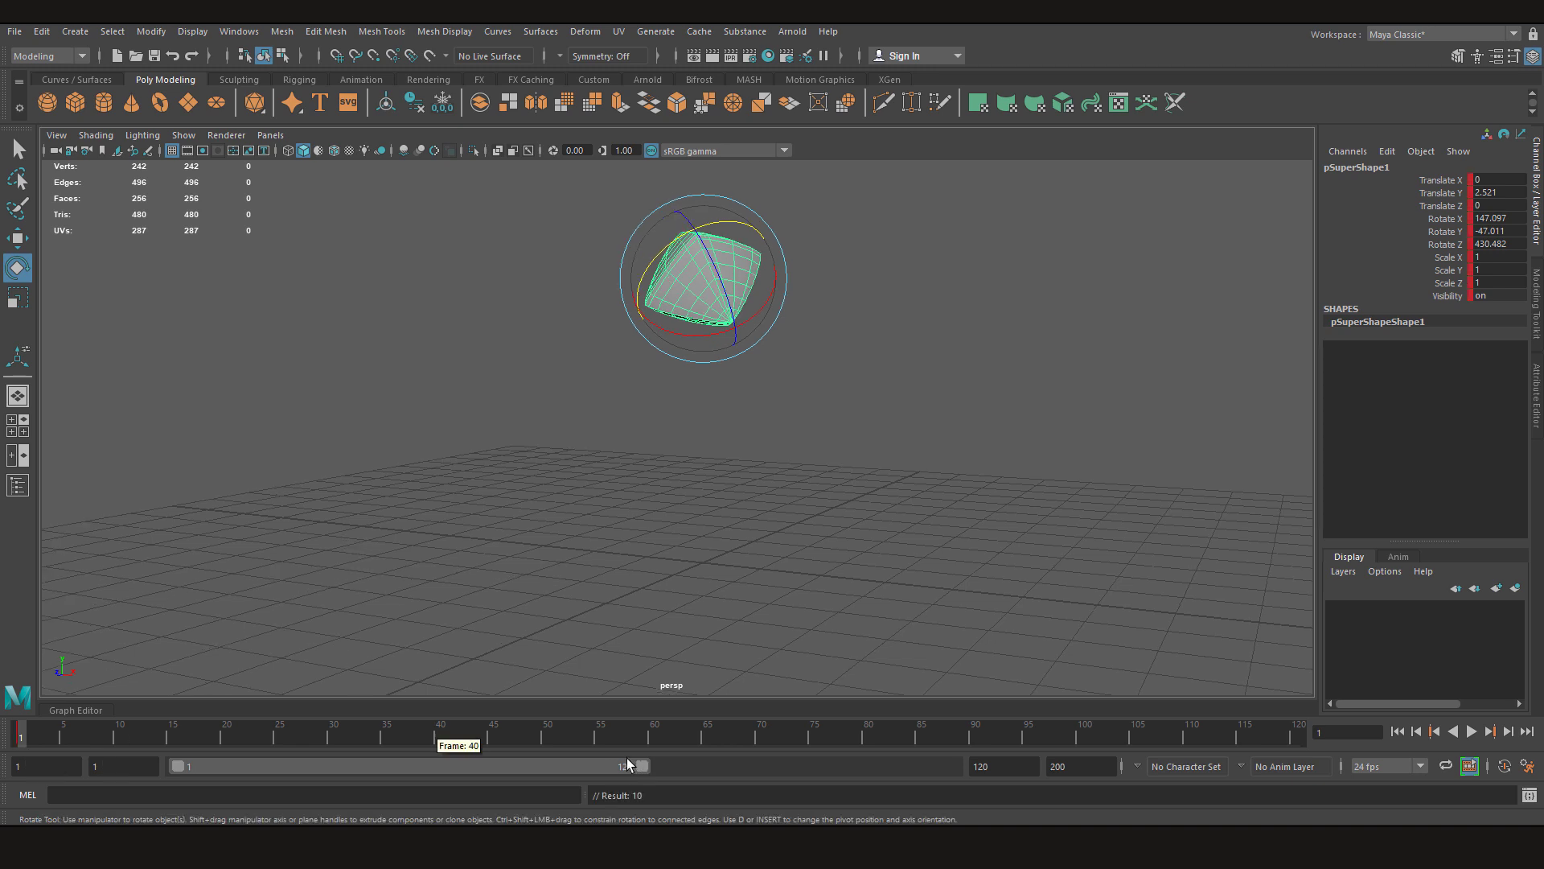
drag(999, 766, 866, 757)
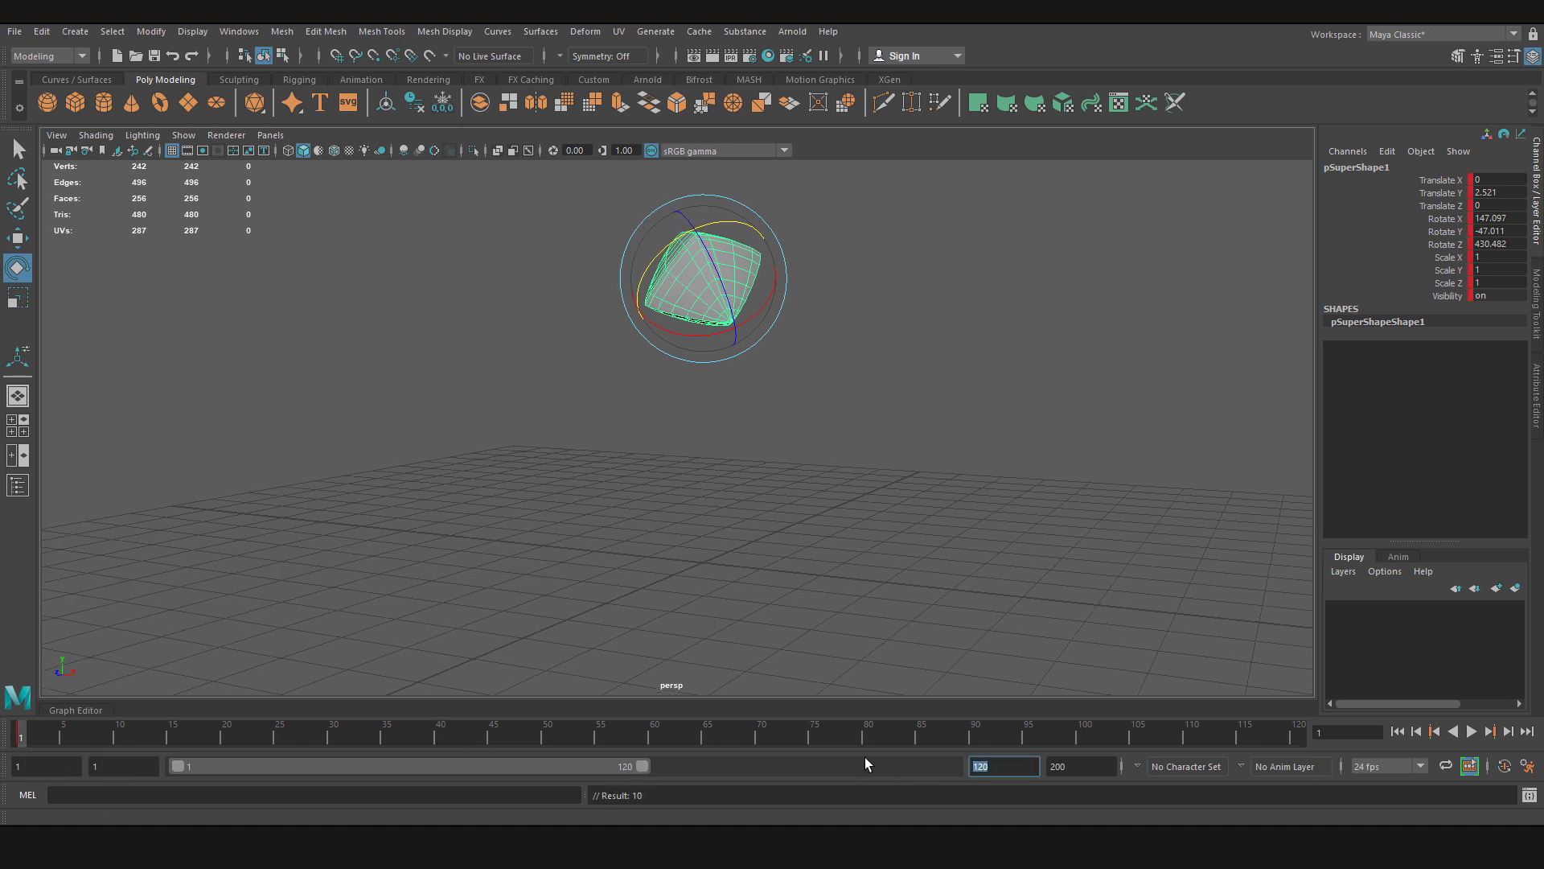
text(60)
key(Return)
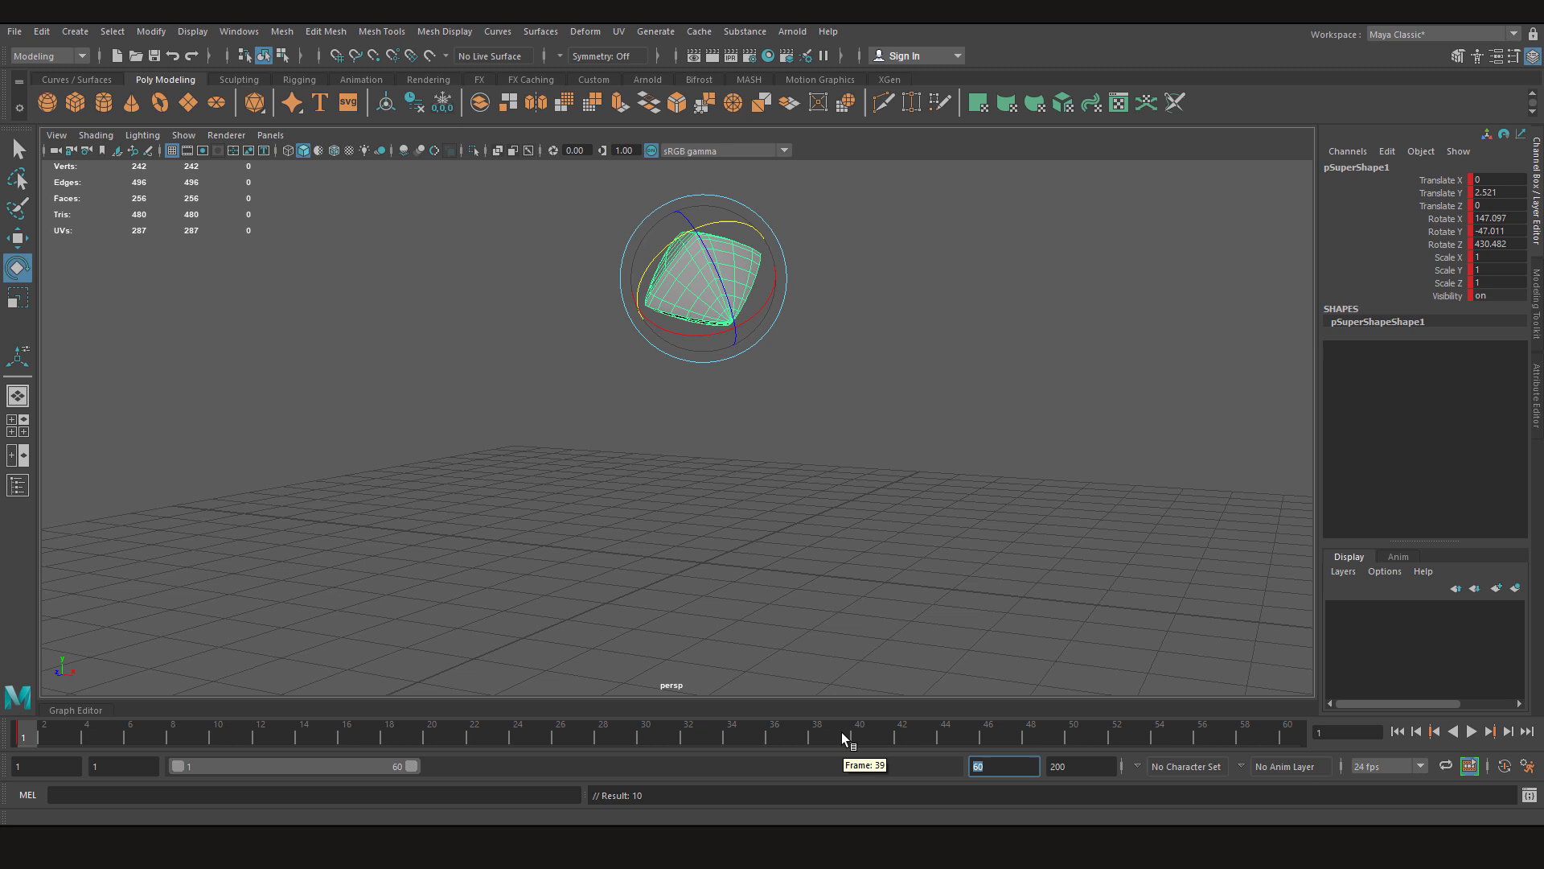
At frame 60, rotate the SuperShape into its spinning end pose.
click(1287, 733)
drag(727, 222, 730, 289)
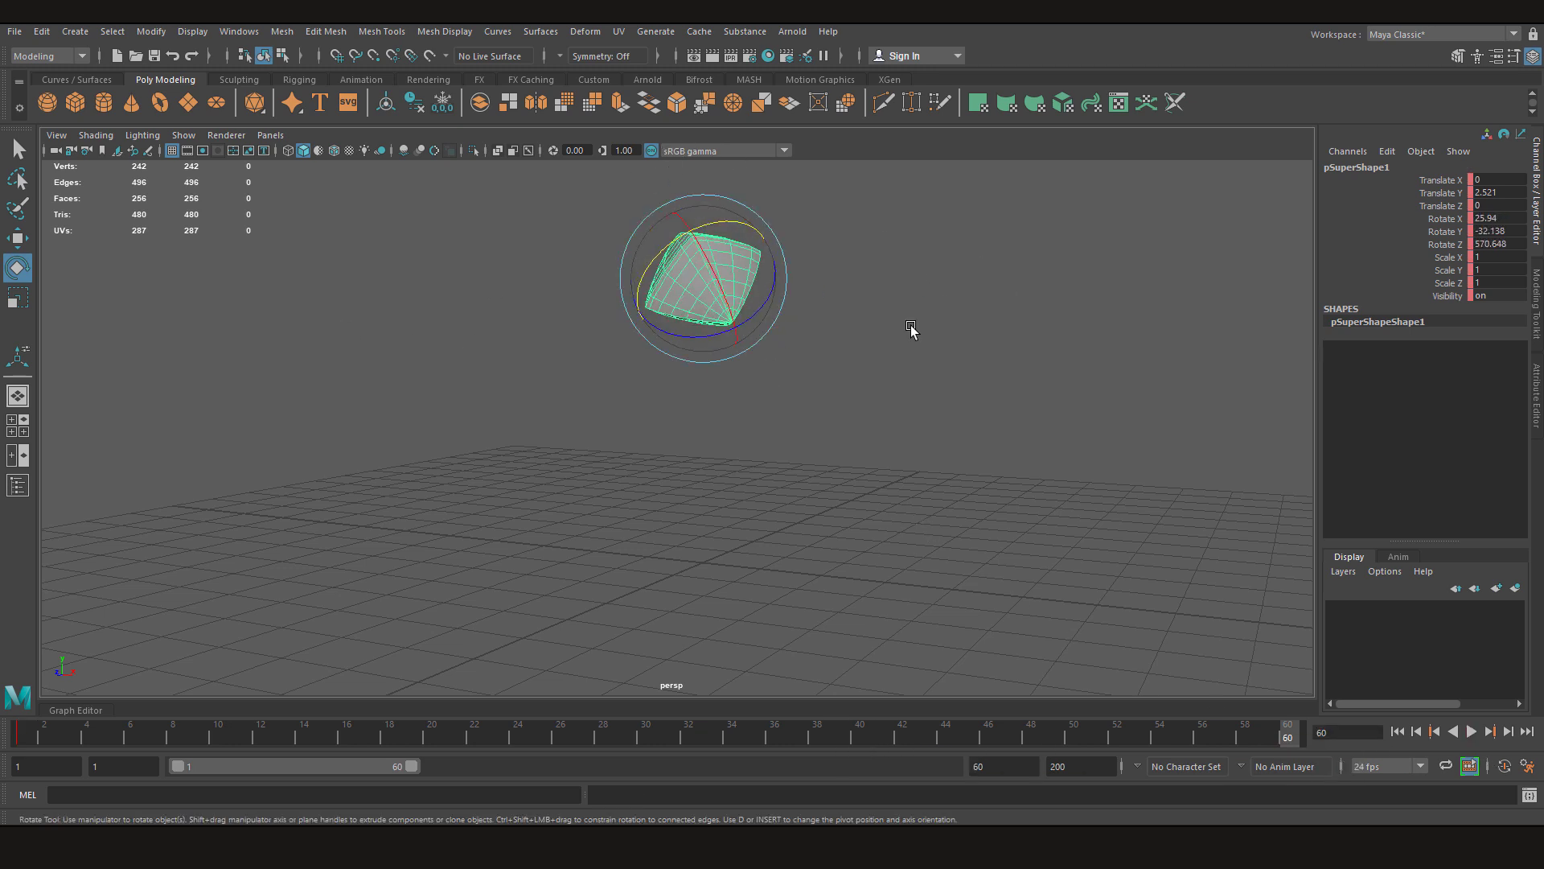
drag(1010, 307, 575, 329)
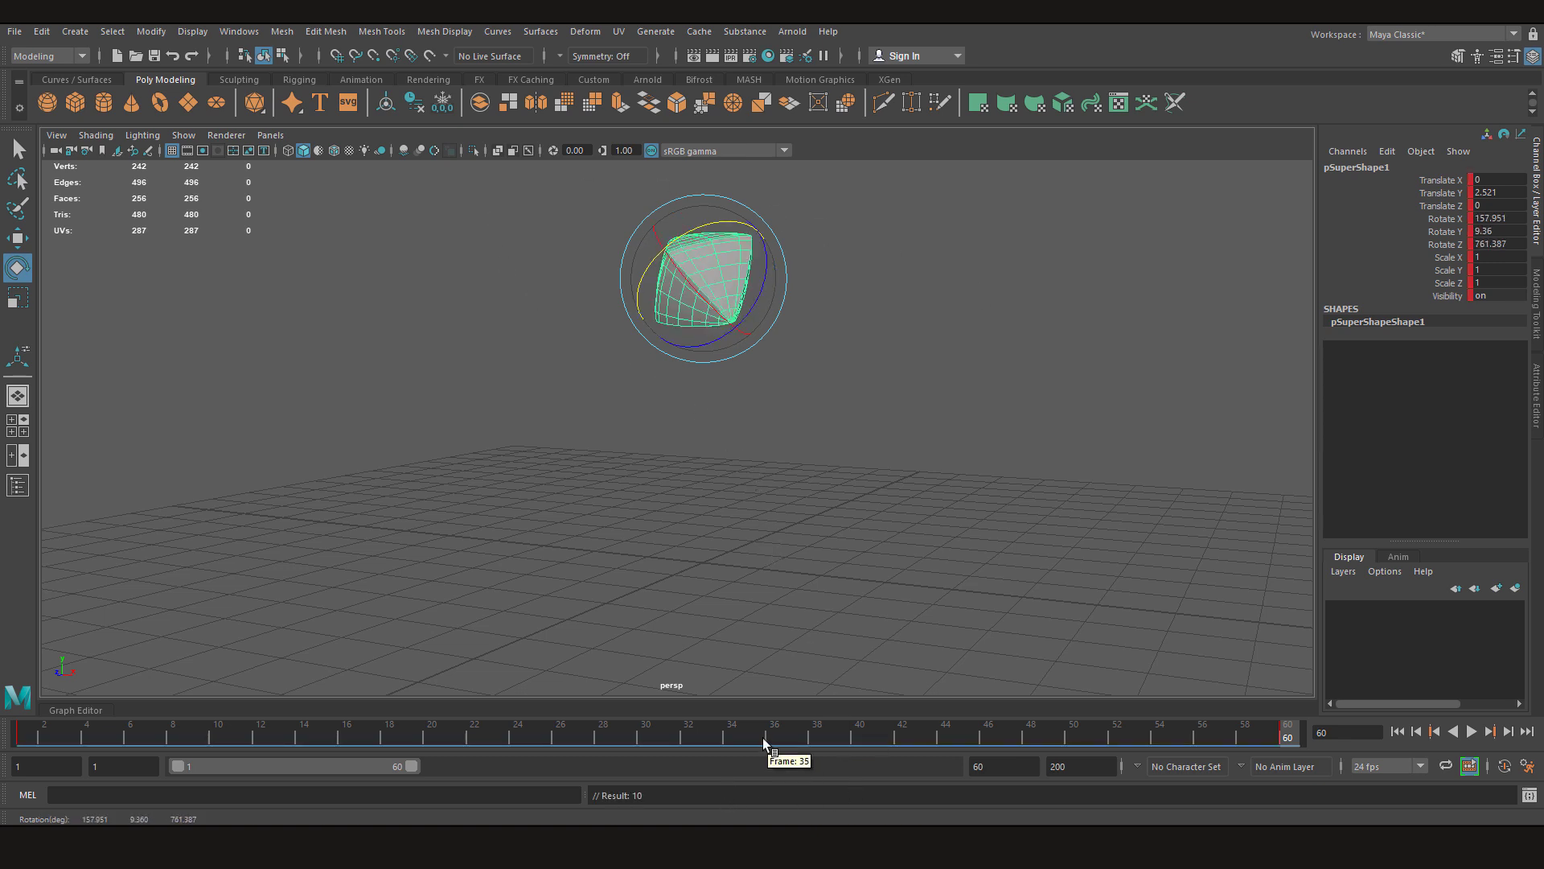
Play back and scrub the spin, then re-rotate the SuperShape at frame 1 to 158.259, 0.565, 404.931.
key(alt+v)
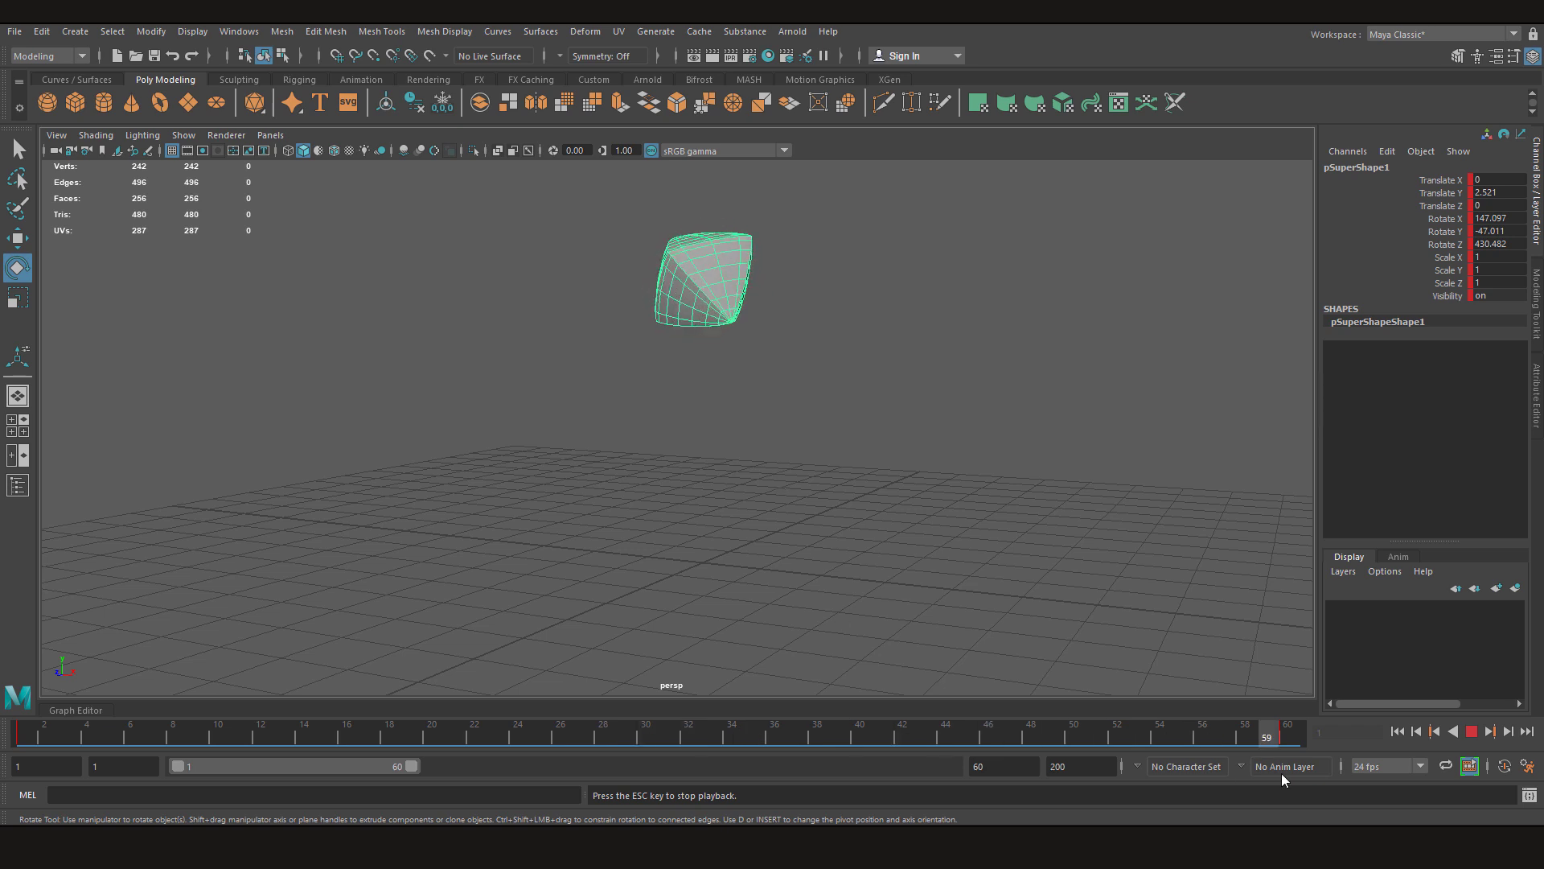
drag(1281, 736, 347, 756)
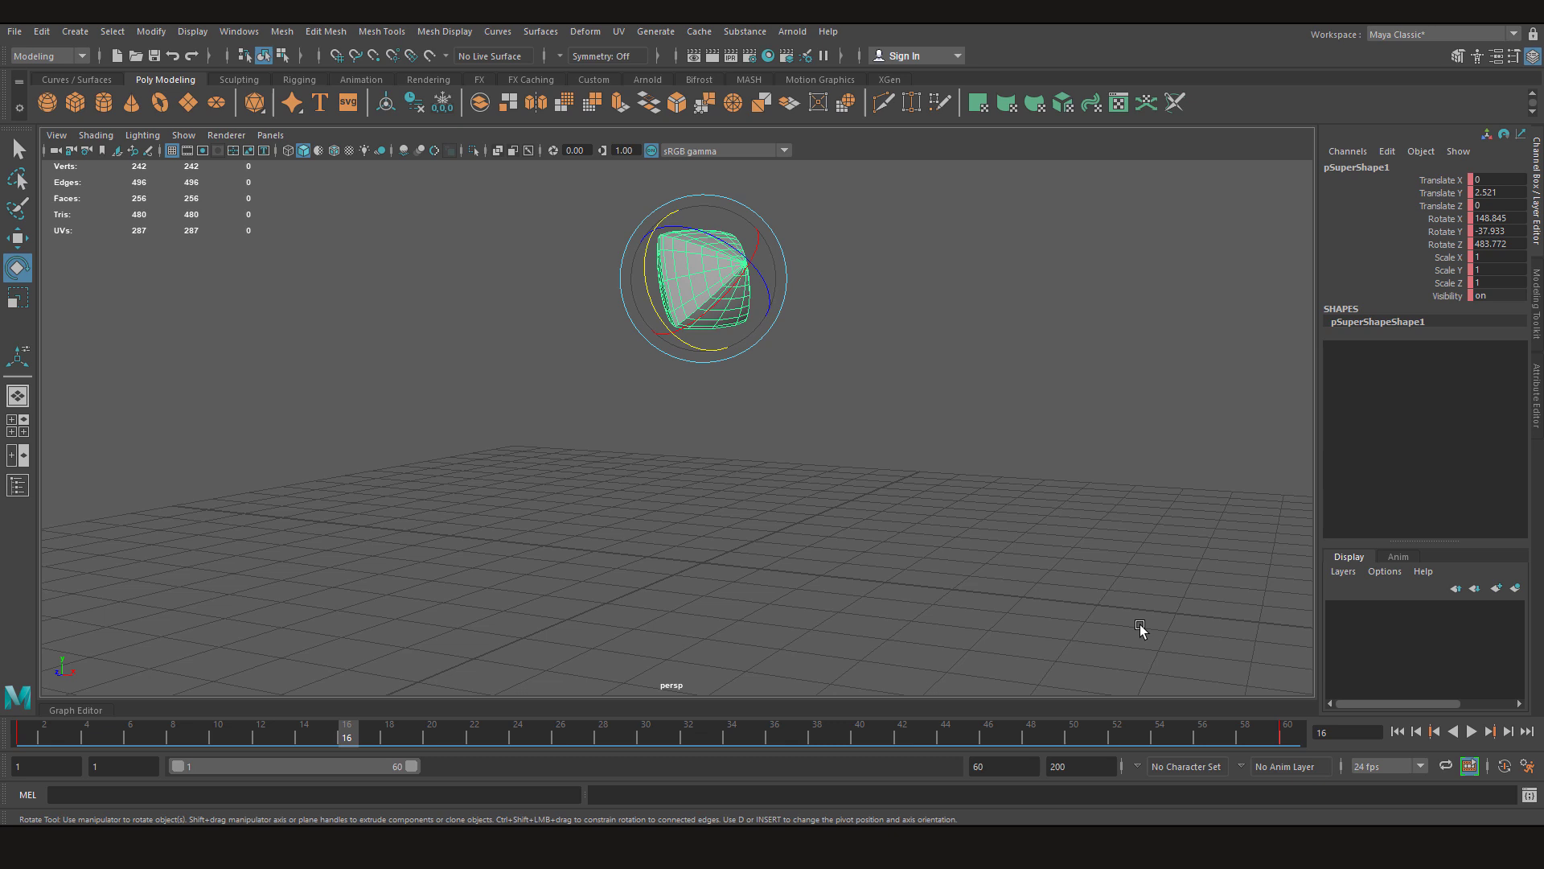
key(alt+v)
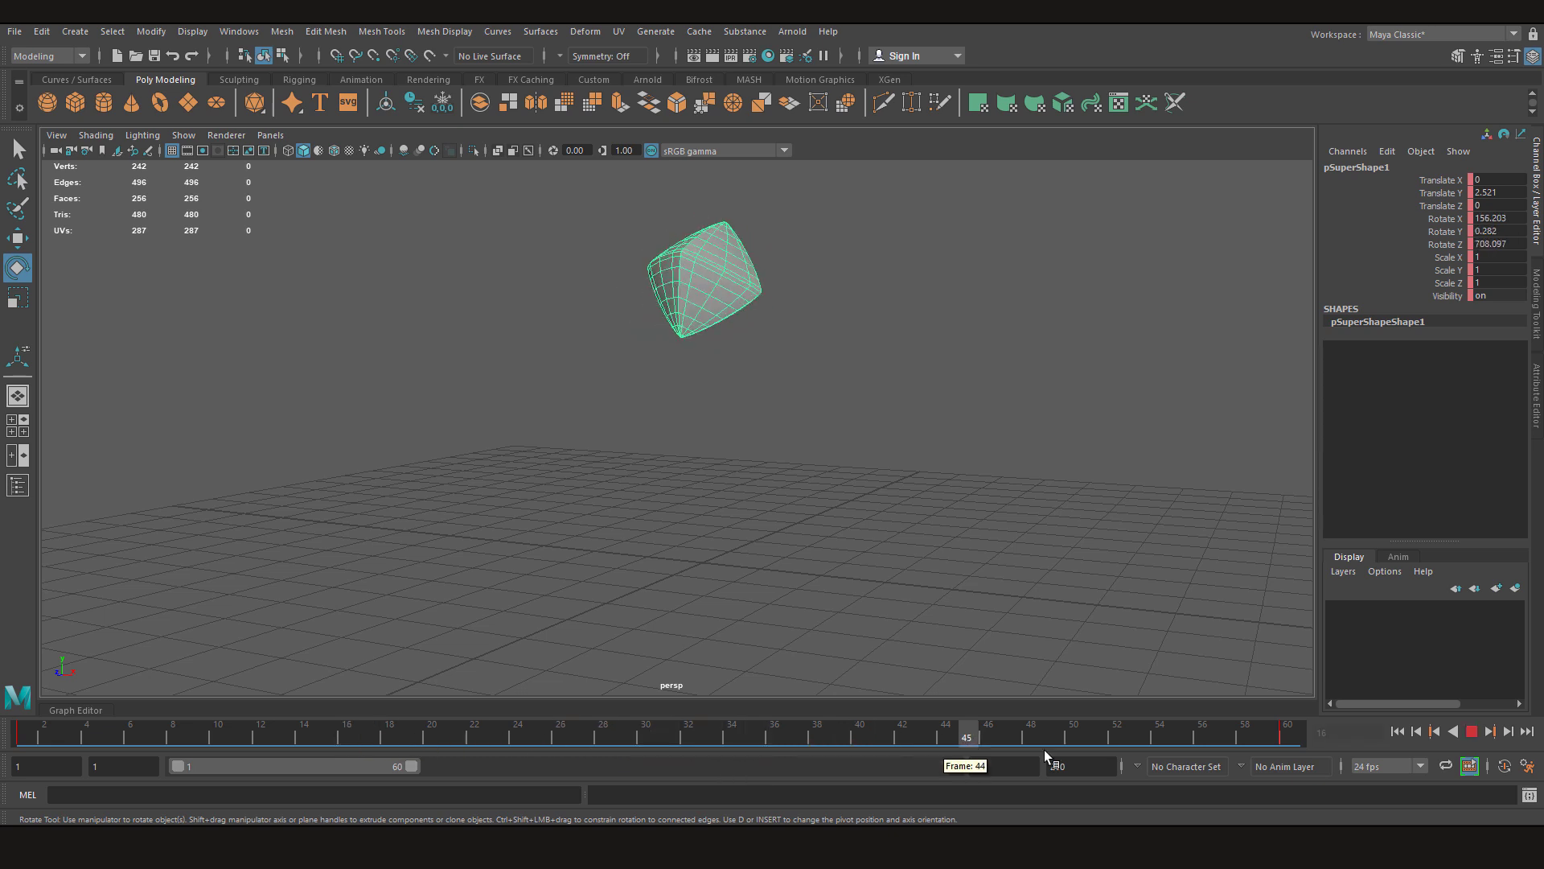
drag(1044, 752, 23, 725)
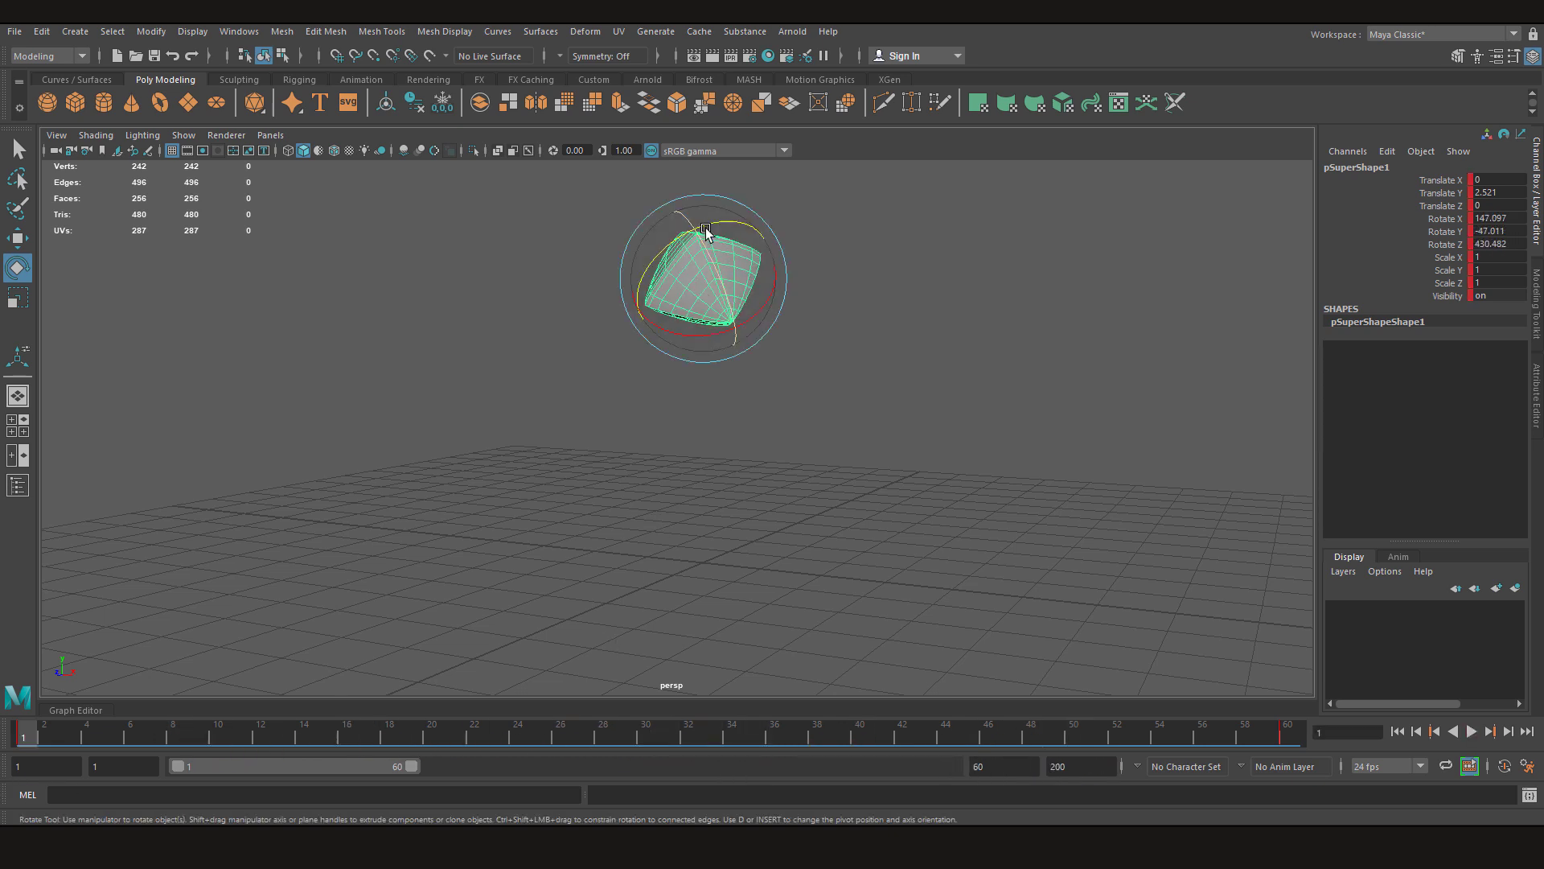
drag(721, 215, 869, 346)
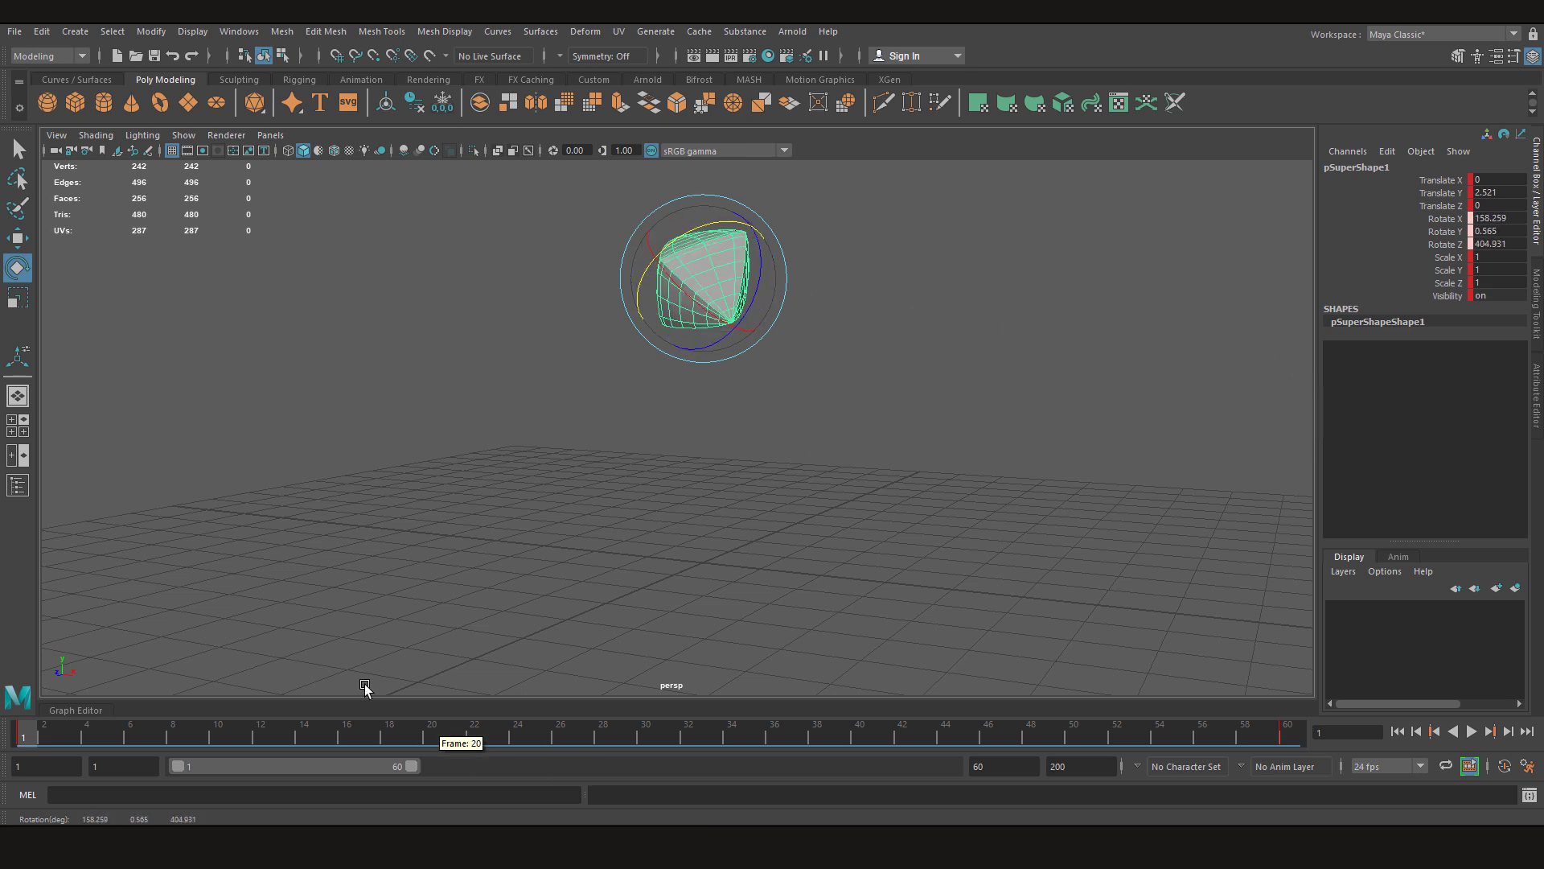
Bake the SuperShape's pivot and delete its animation channels with Delete by Type > Channels.
click(153, 36)
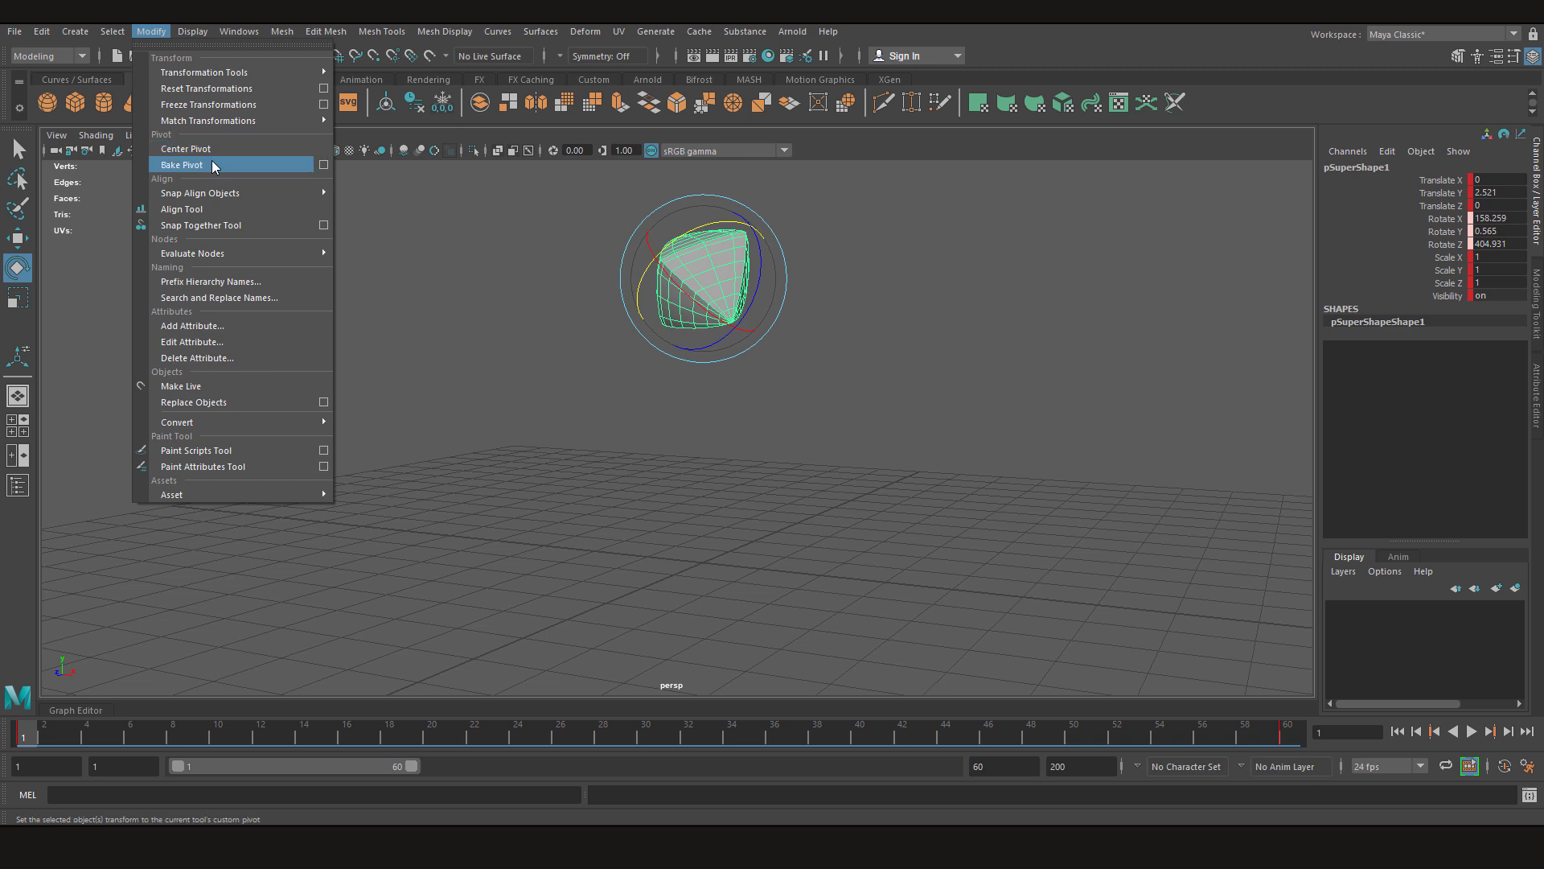
click(181, 165)
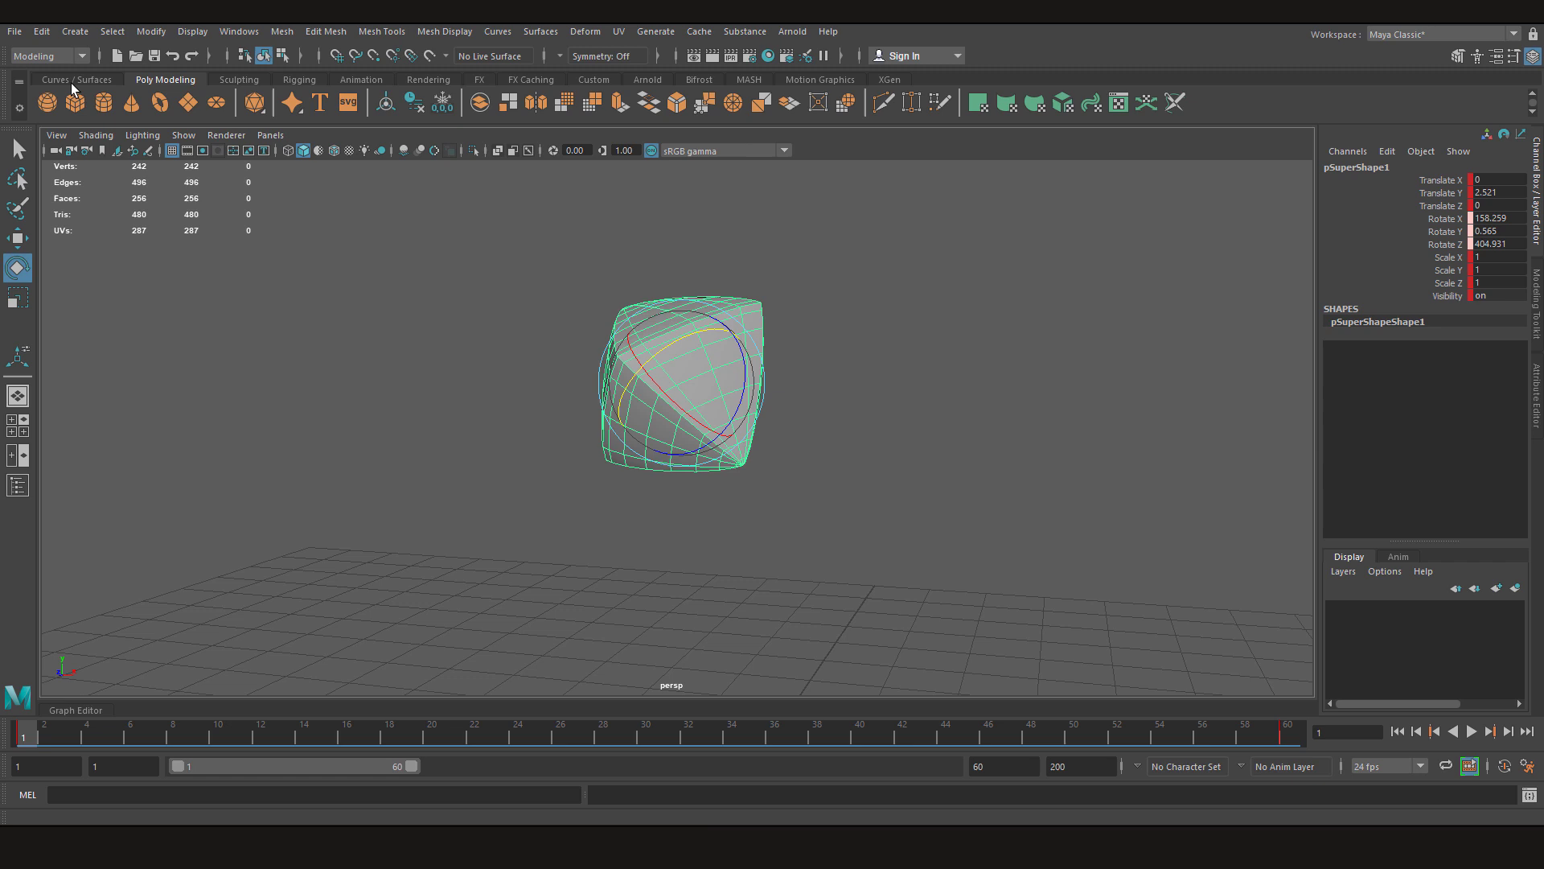
click(42, 32)
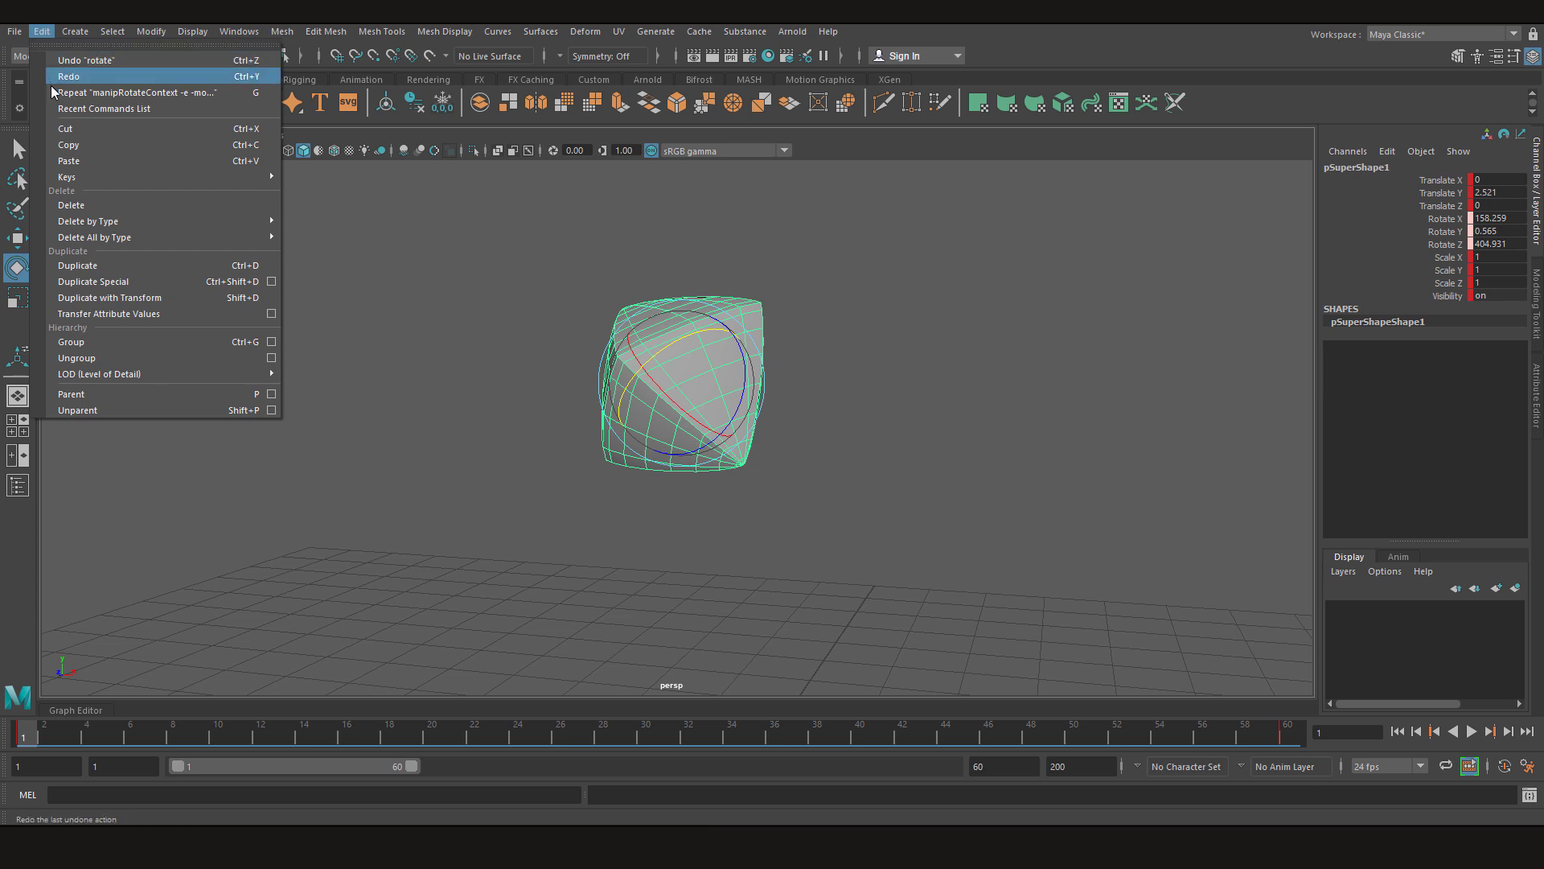
mouse_move(90, 222)
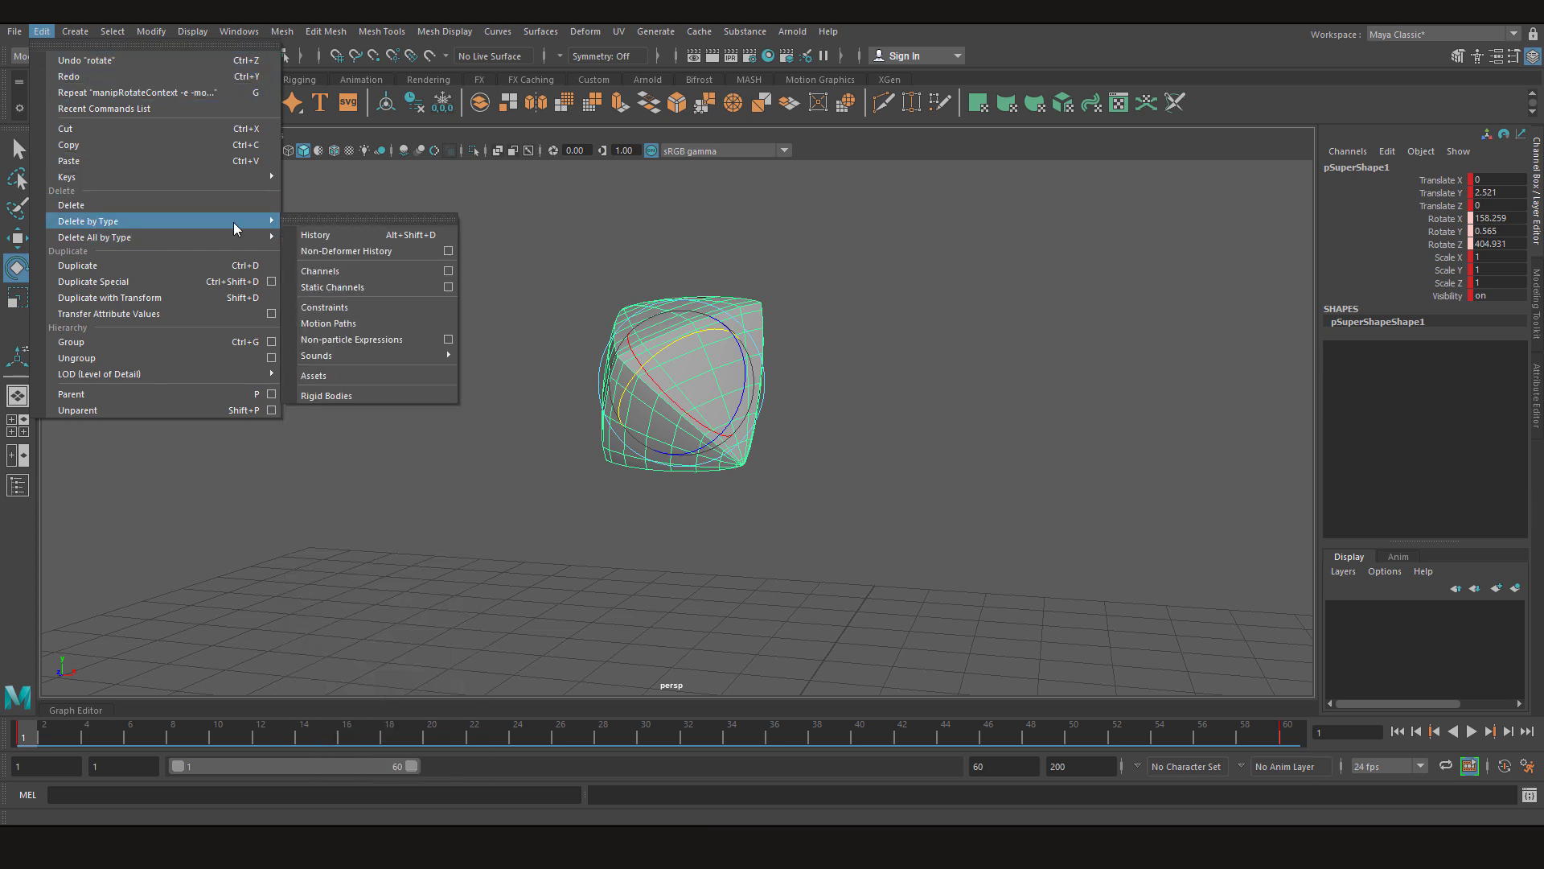
click(370, 270)
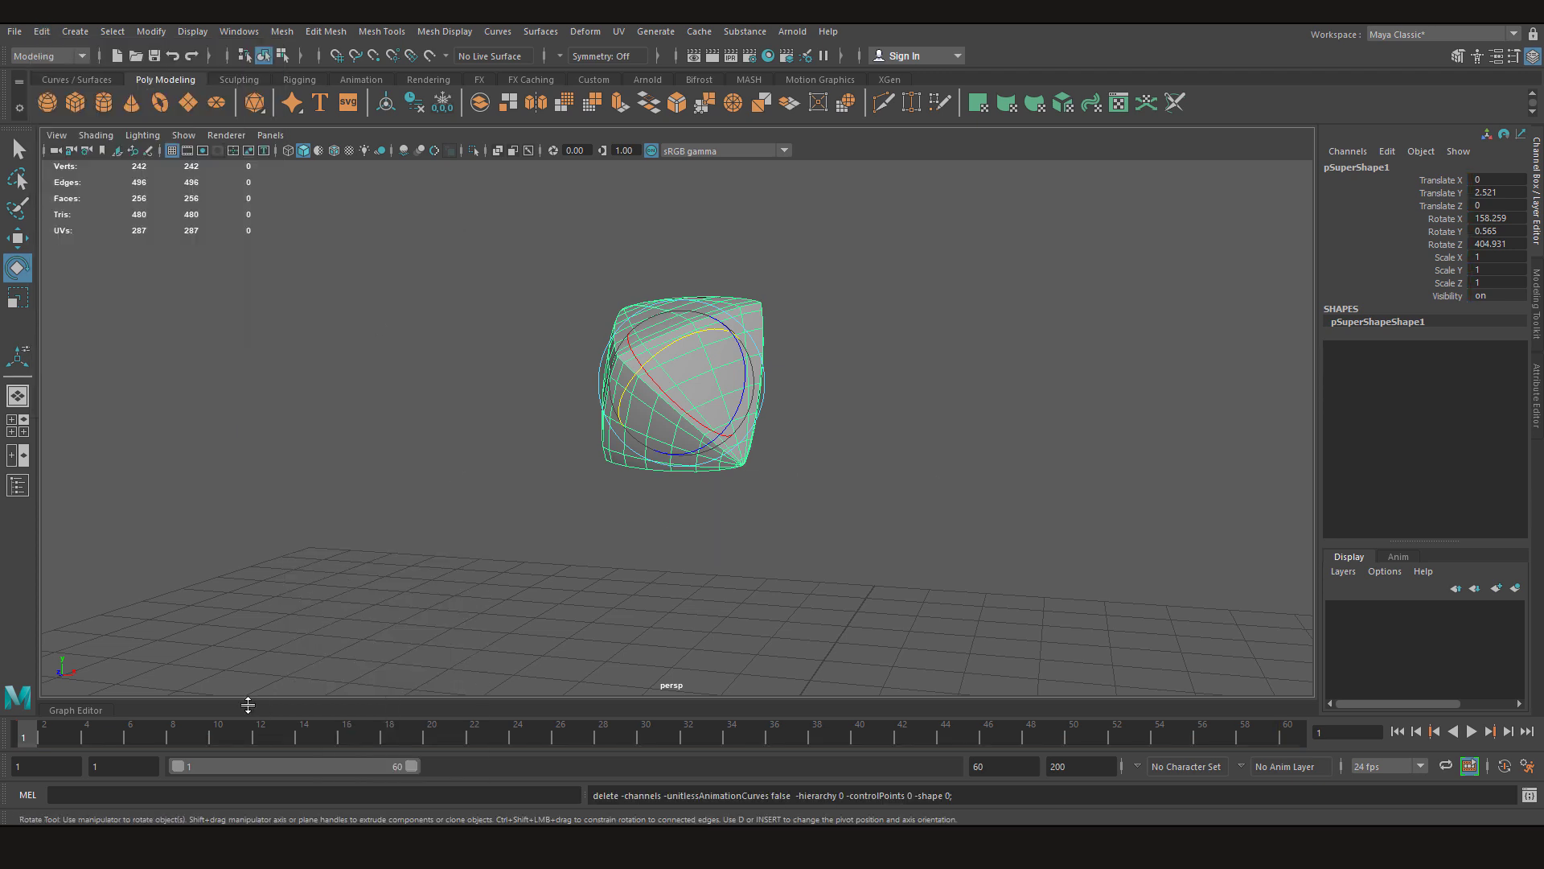
Set Rotate X, Y and Z to 0 in the Channel Box.
drag(1503, 218, 1504, 245)
text(0)
key(Return)
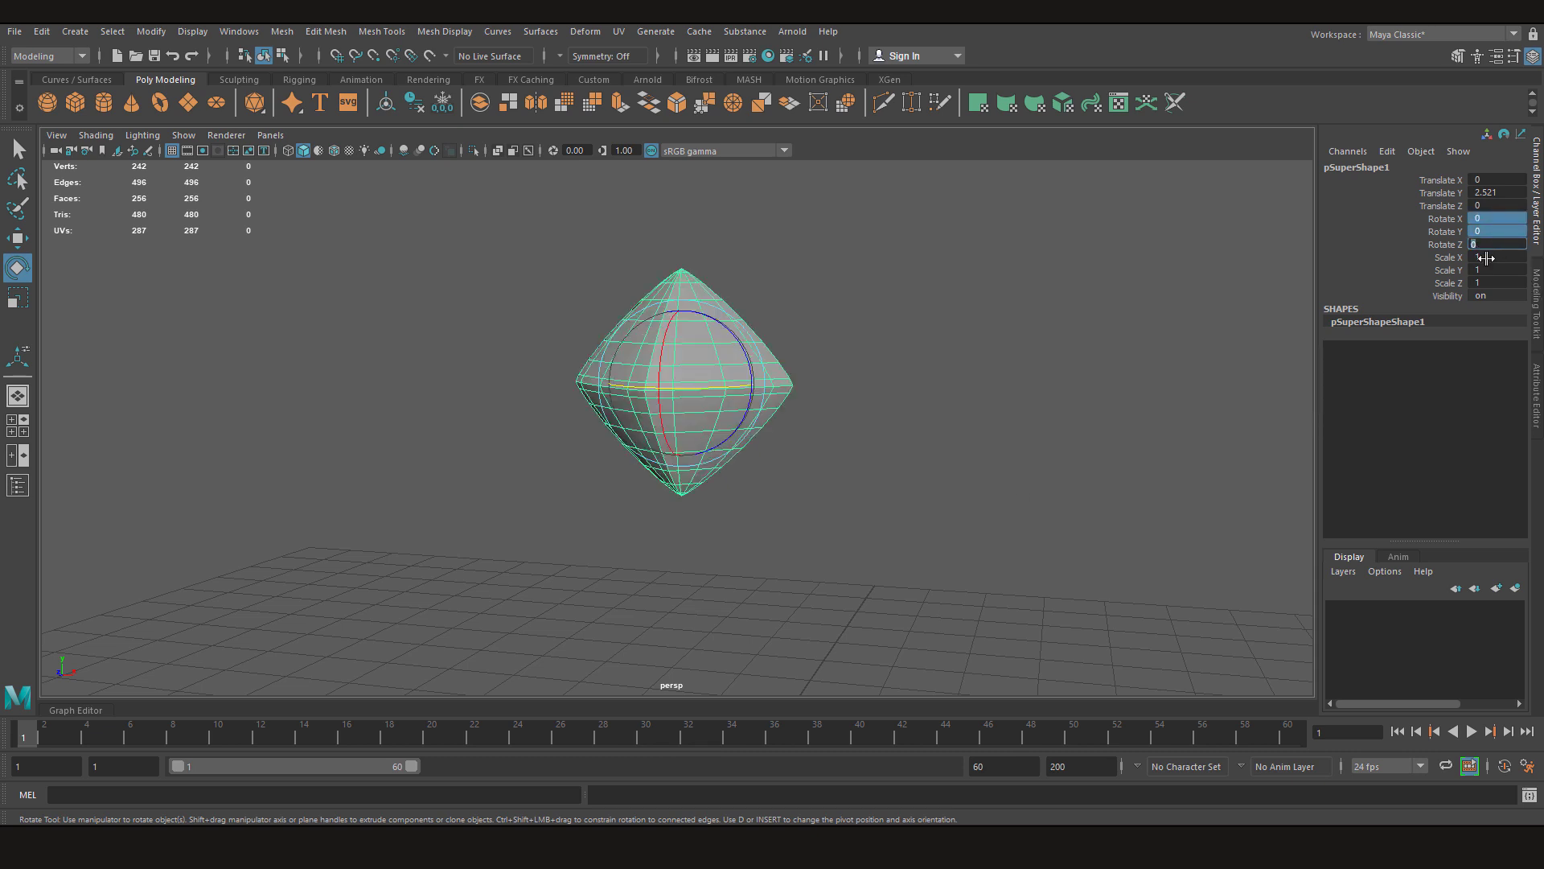
alt+drag(876, 471, 769, 547)
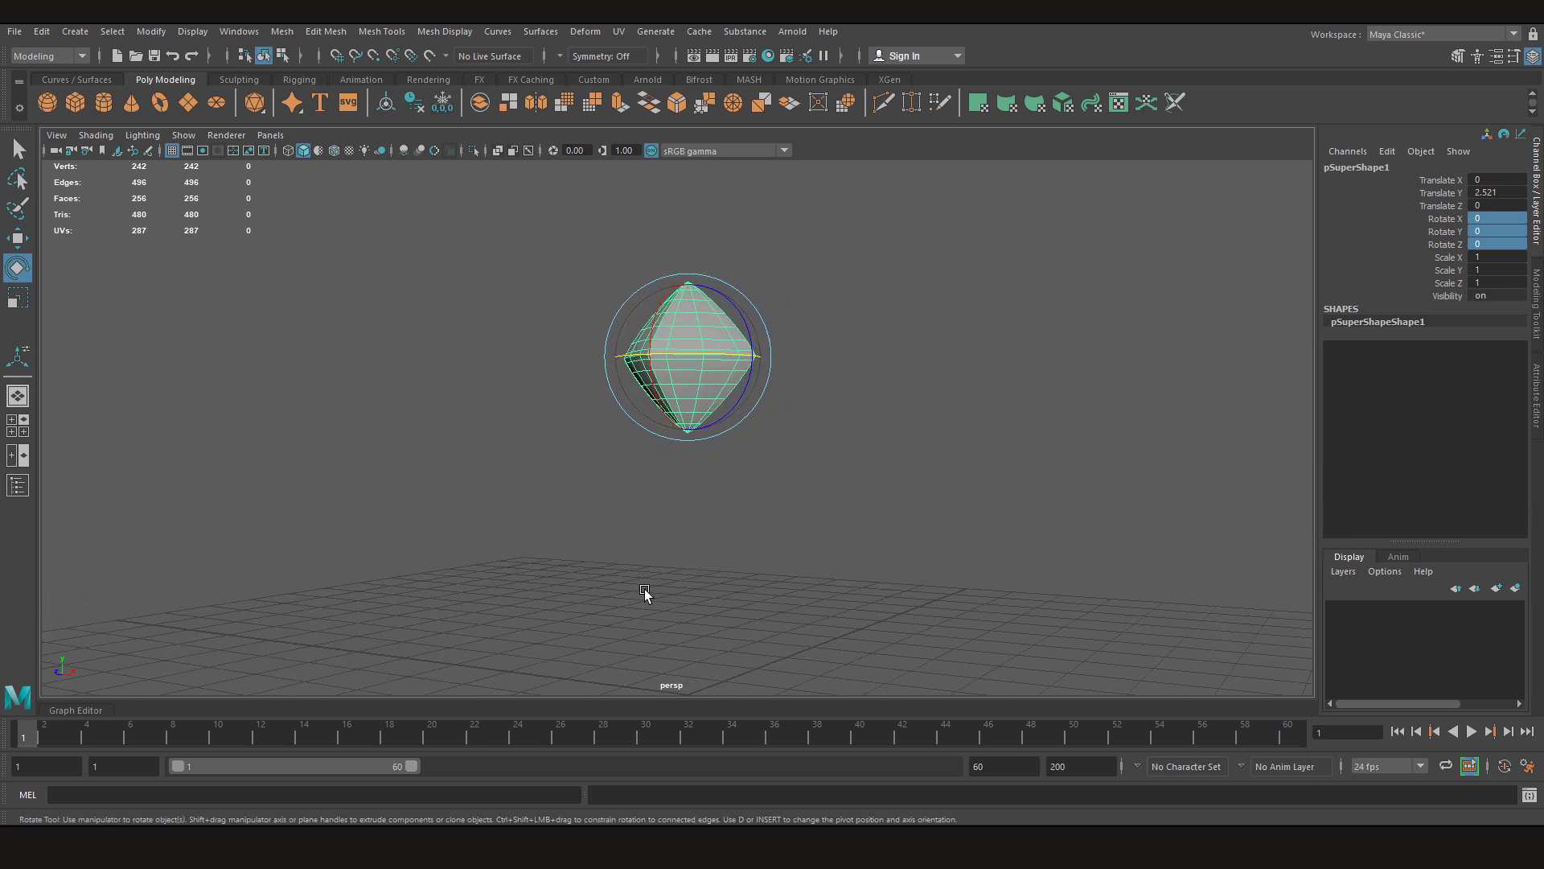
alt+drag(644, 592, 553, 537)
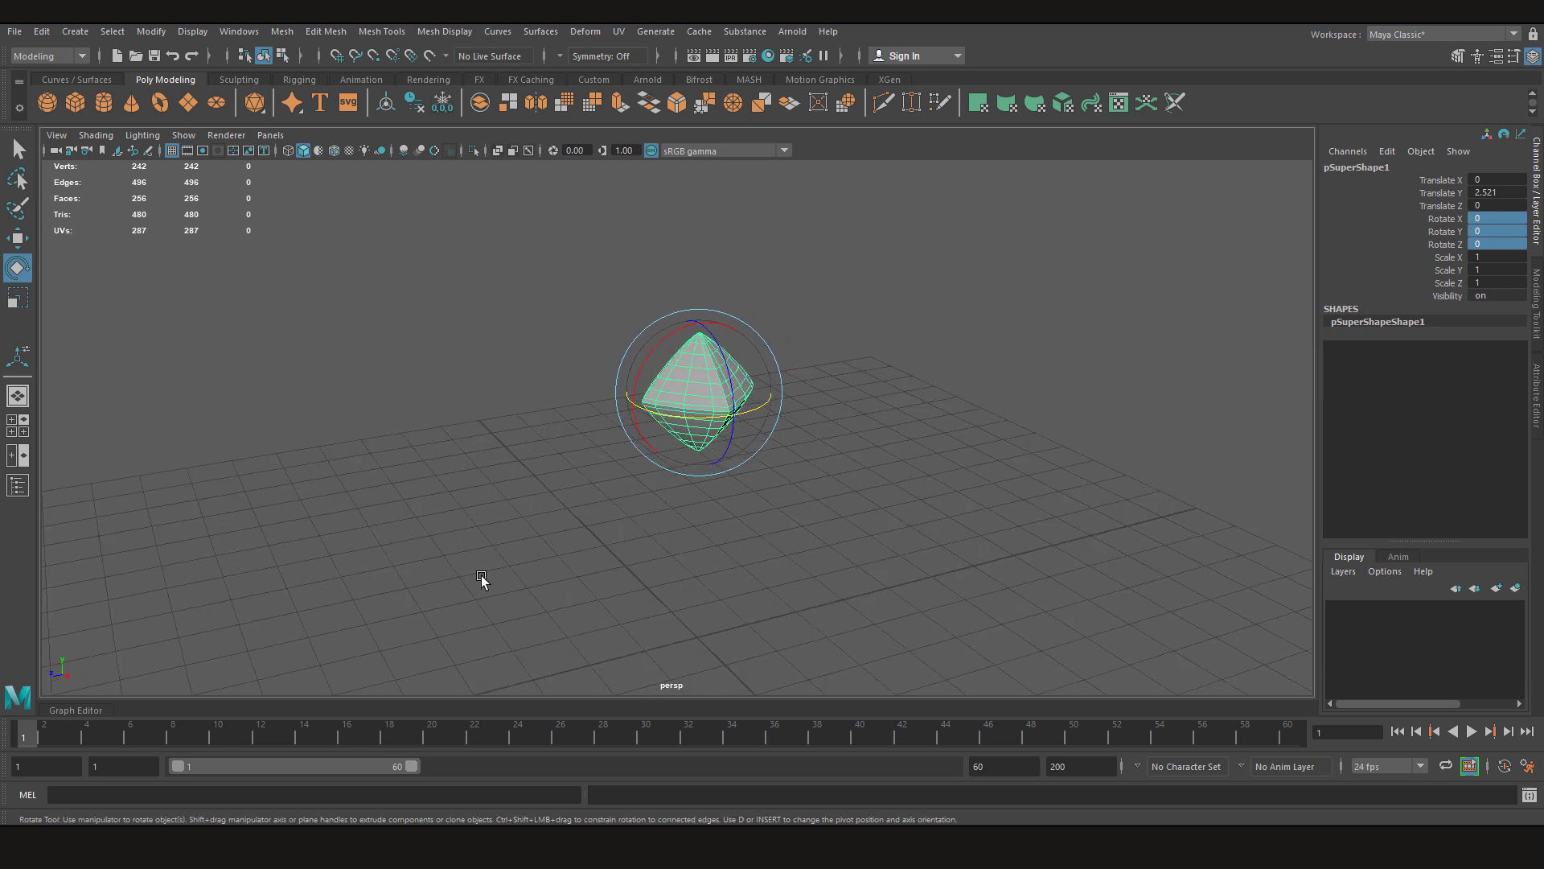
alt+right_drag(667, 396, 723, 463)
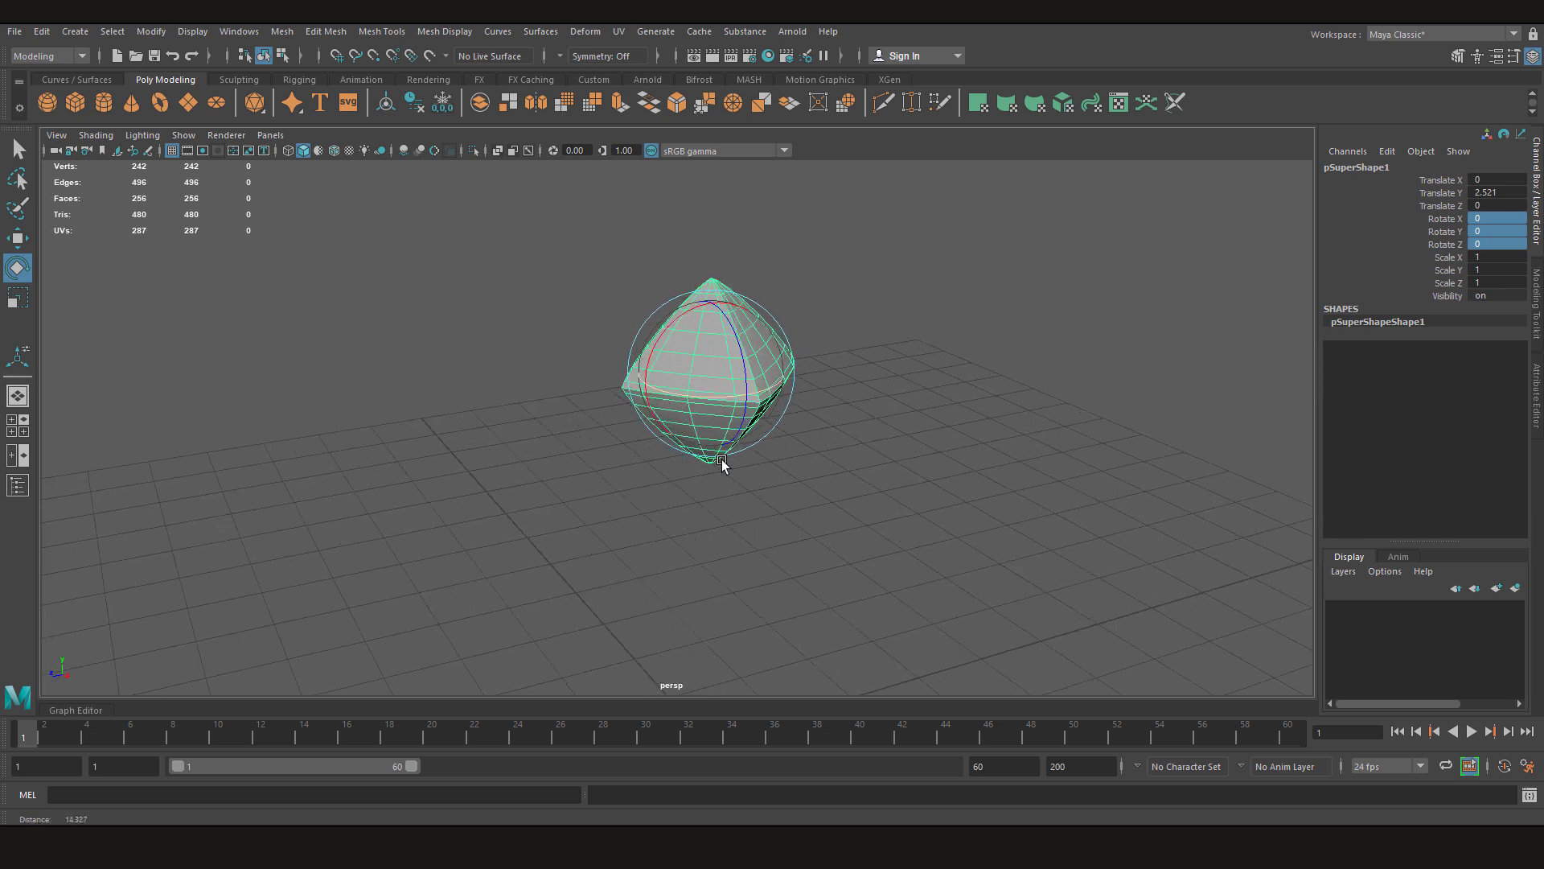
alt+middle_drag(702, 355, 650, 456)
alt+drag(650, 459, 582, 482)
alt+right_drag(470, 489, 507, 526)
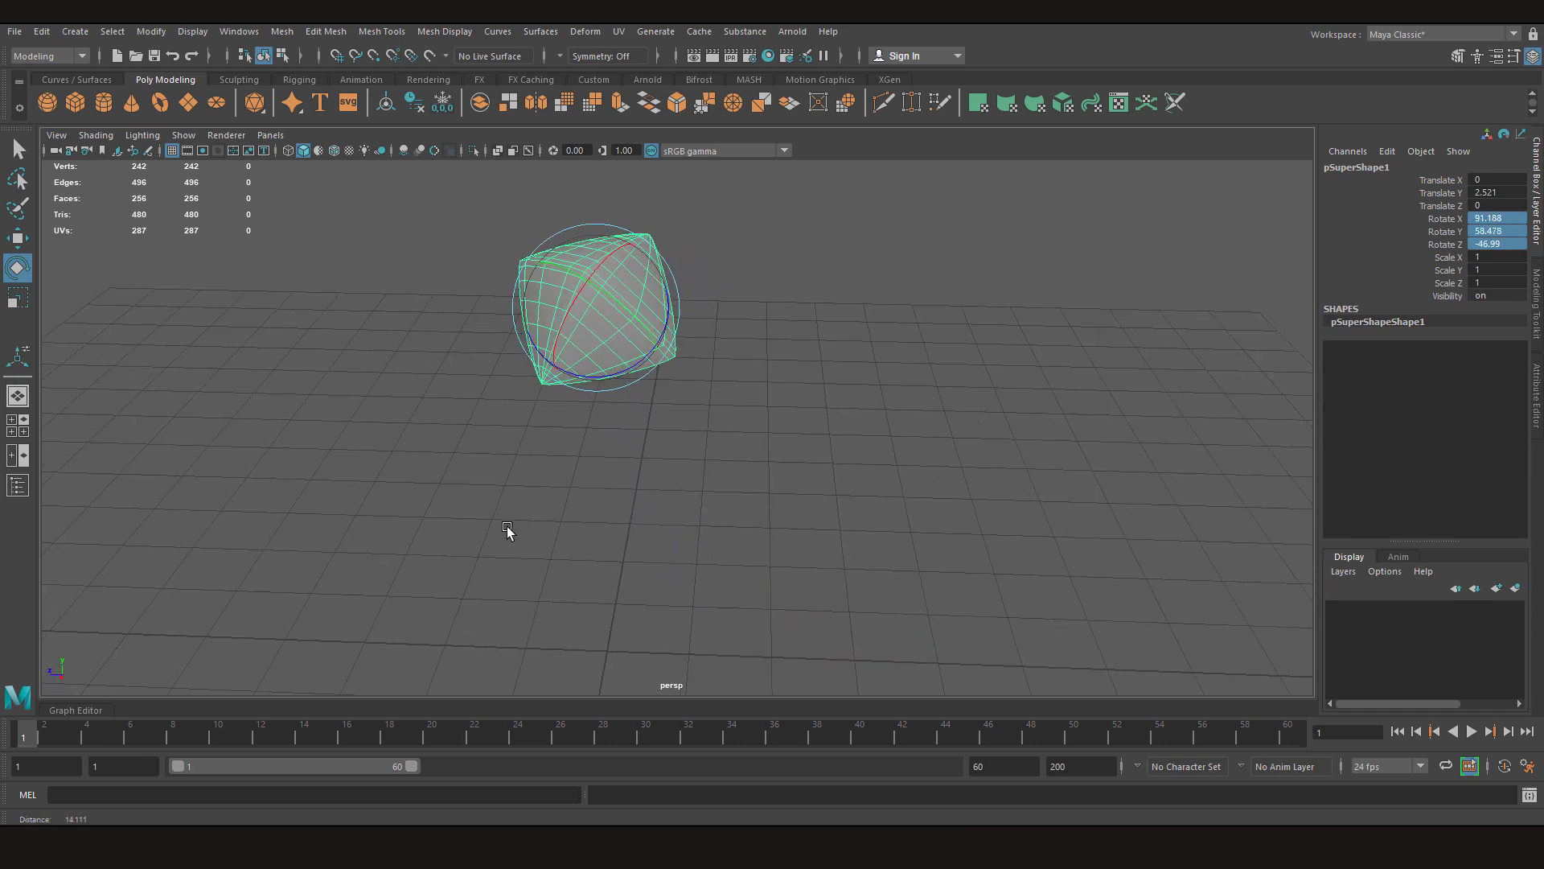
alt+drag(507, 530, 766, 305)
alt+drag(541, 533, 621, 527)
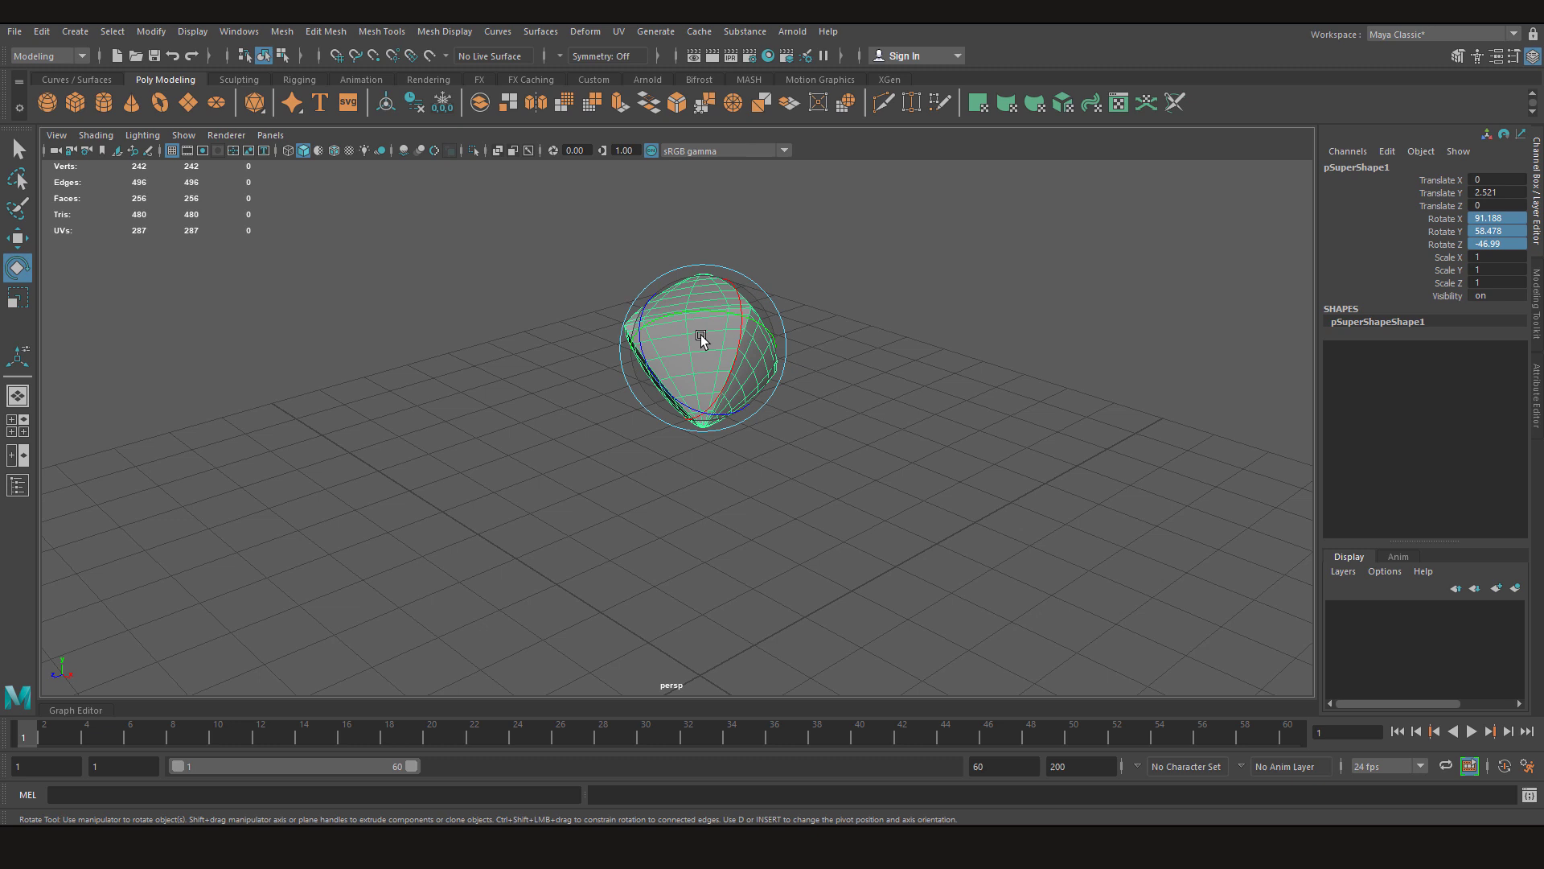
drag(665, 317, 760, 338)
alt+drag(765, 486, 737, 492)
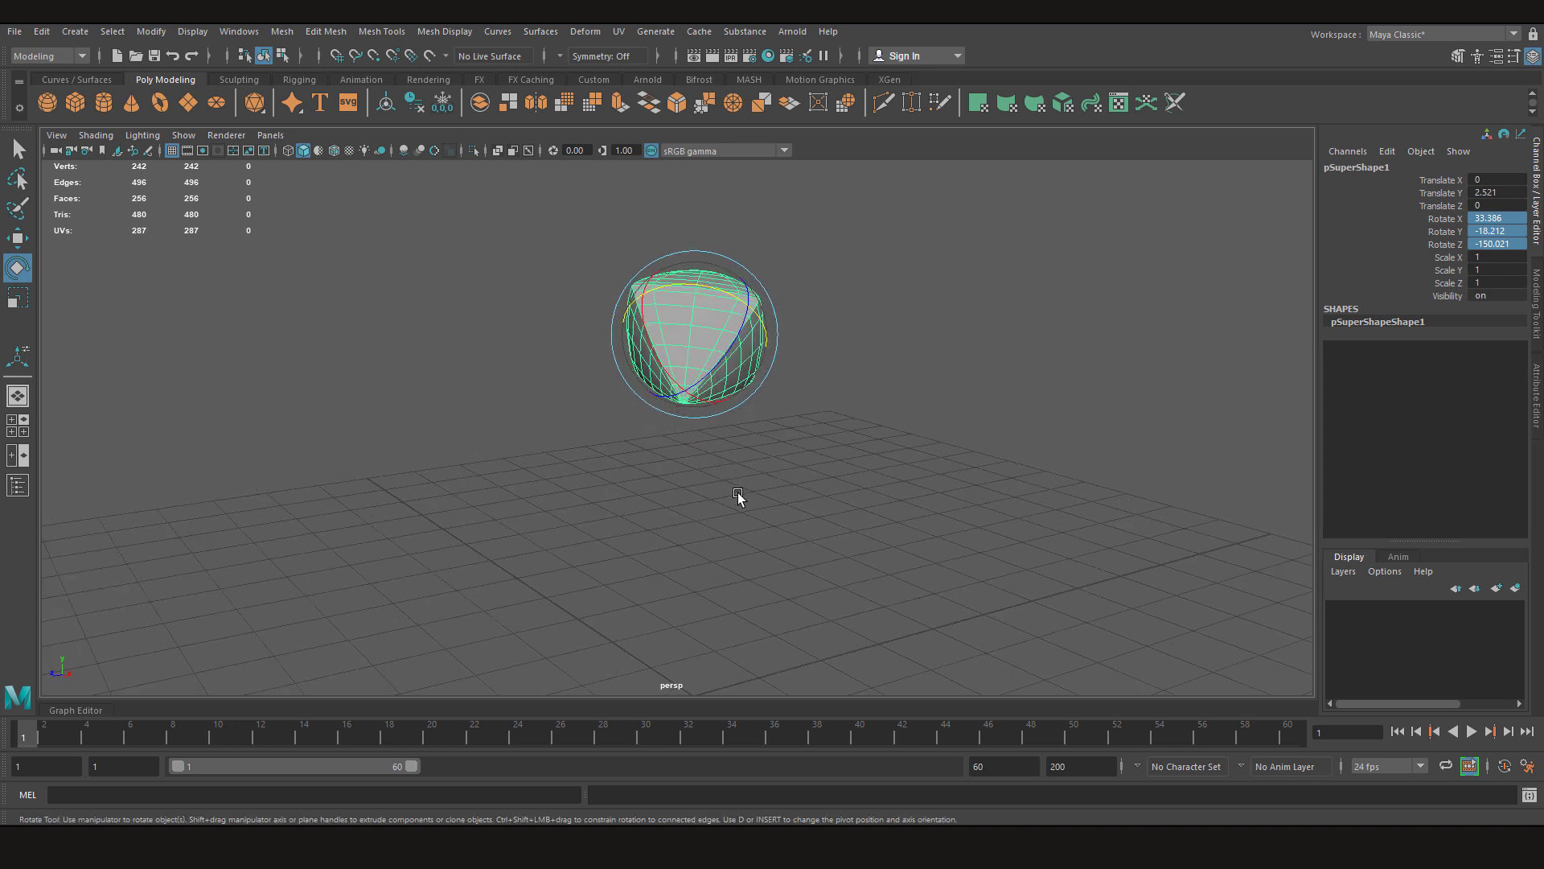
key(ctrl+z)
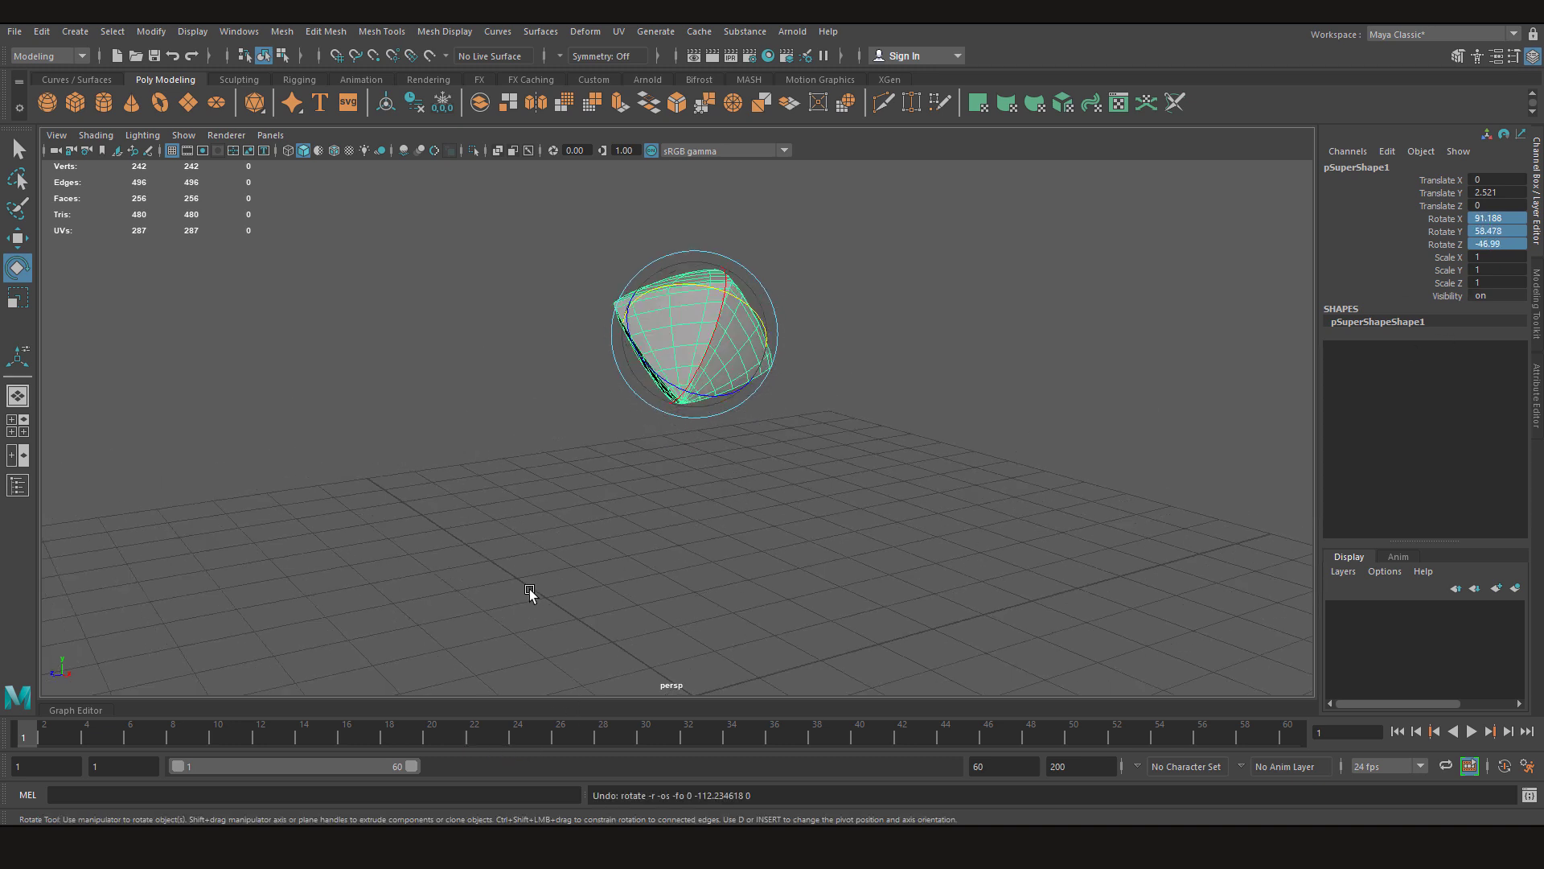
alt+right_drag(548, 391, 596, 489)
alt+drag(596, 489, 543, 473)
Switch to the Rotate tool with its axes set to Object space.
key(w)
key(w)
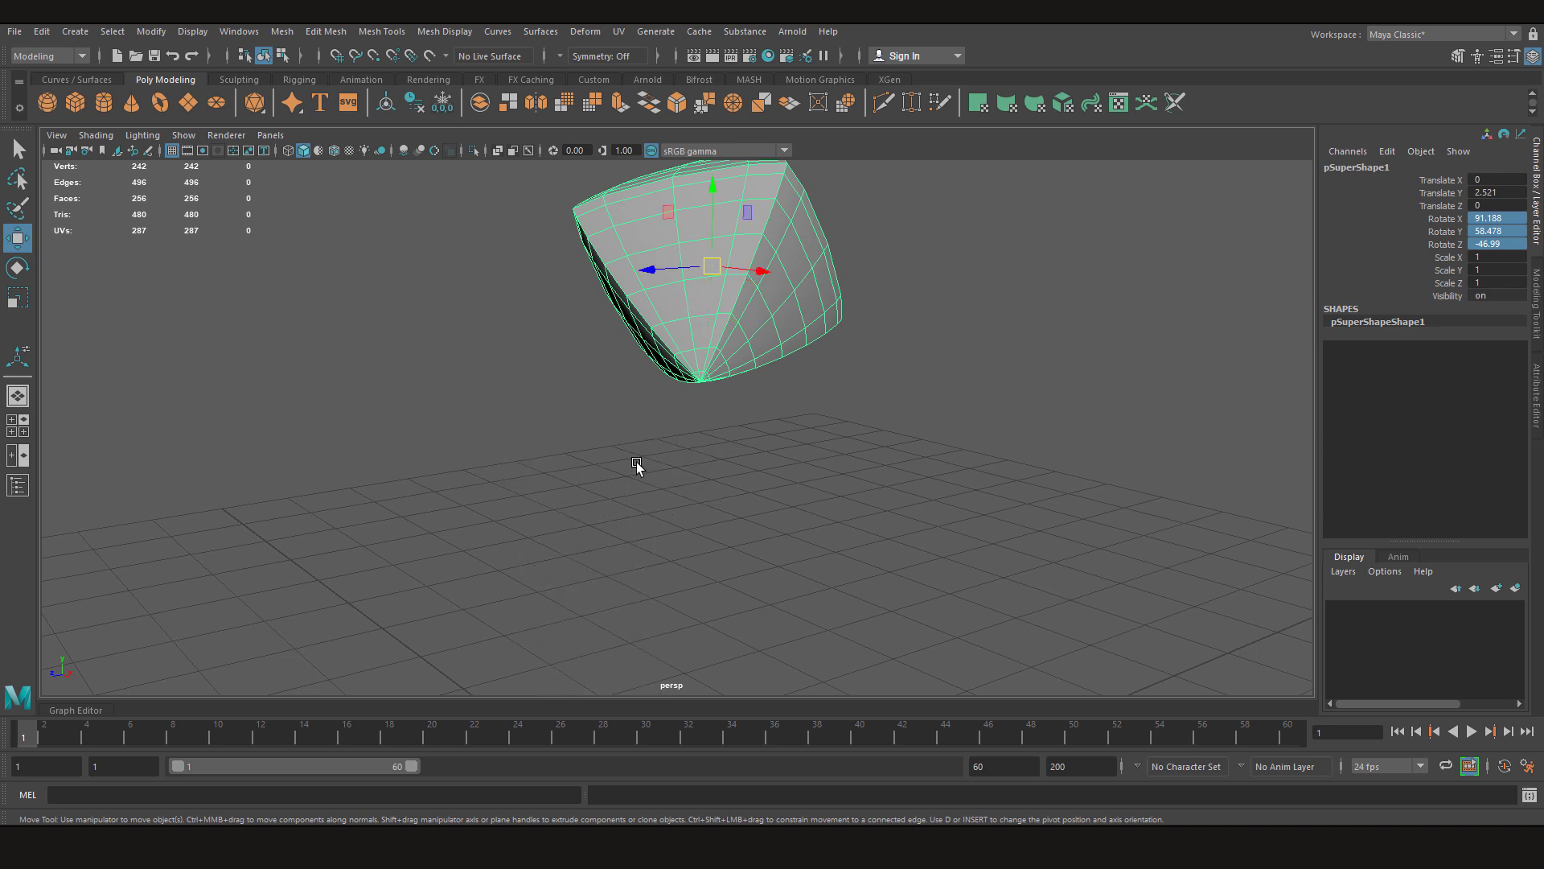
alt+drag(680, 424, 709, 378)
key(e)
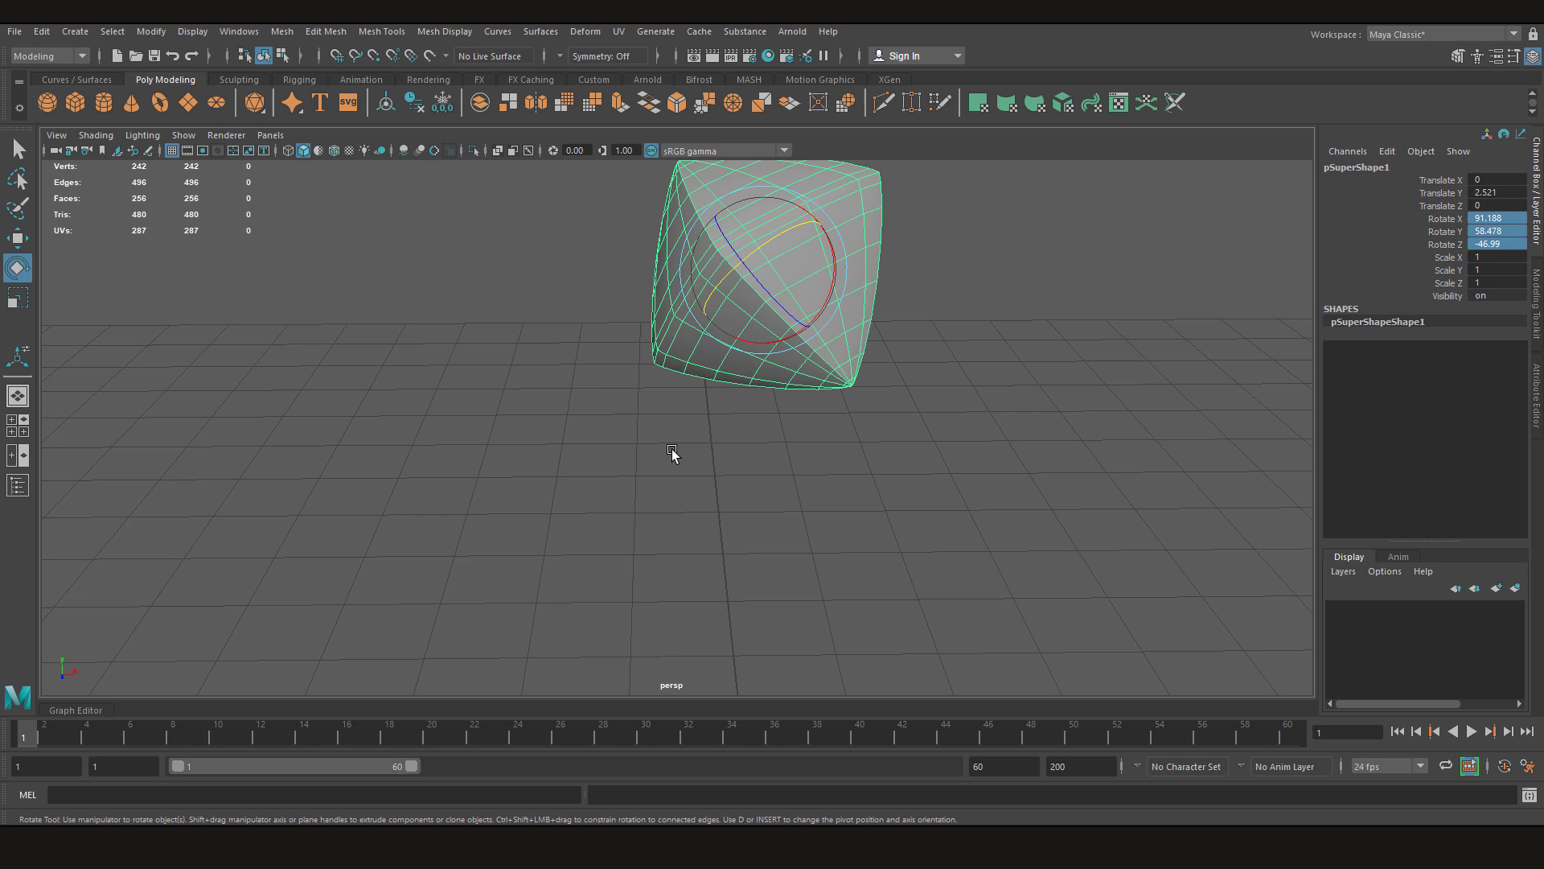
alt+drag(672, 456, 711, 450)
alt+drag(793, 414, 944, 381)
drag(621, 456, 622, 463)
Snap the pivot onto the mesh's bottom tip vertex using vertex snapping.
key(d)
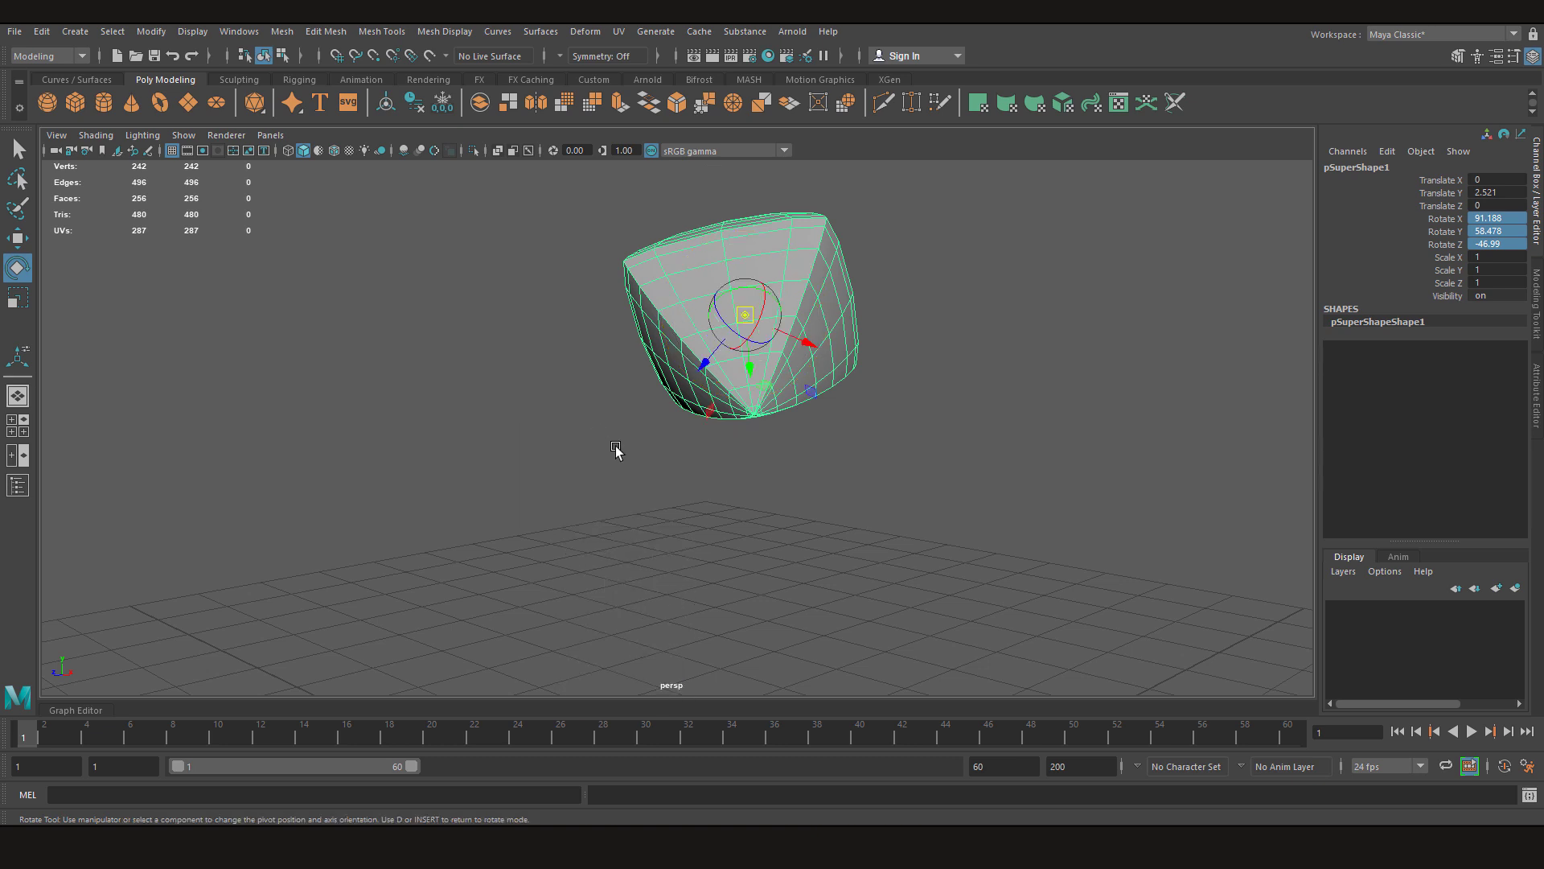
scroll(618, 459, up, 2)
alt+drag(686, 390, 712, 471)
alt+drag(817, 476, 815, 459)
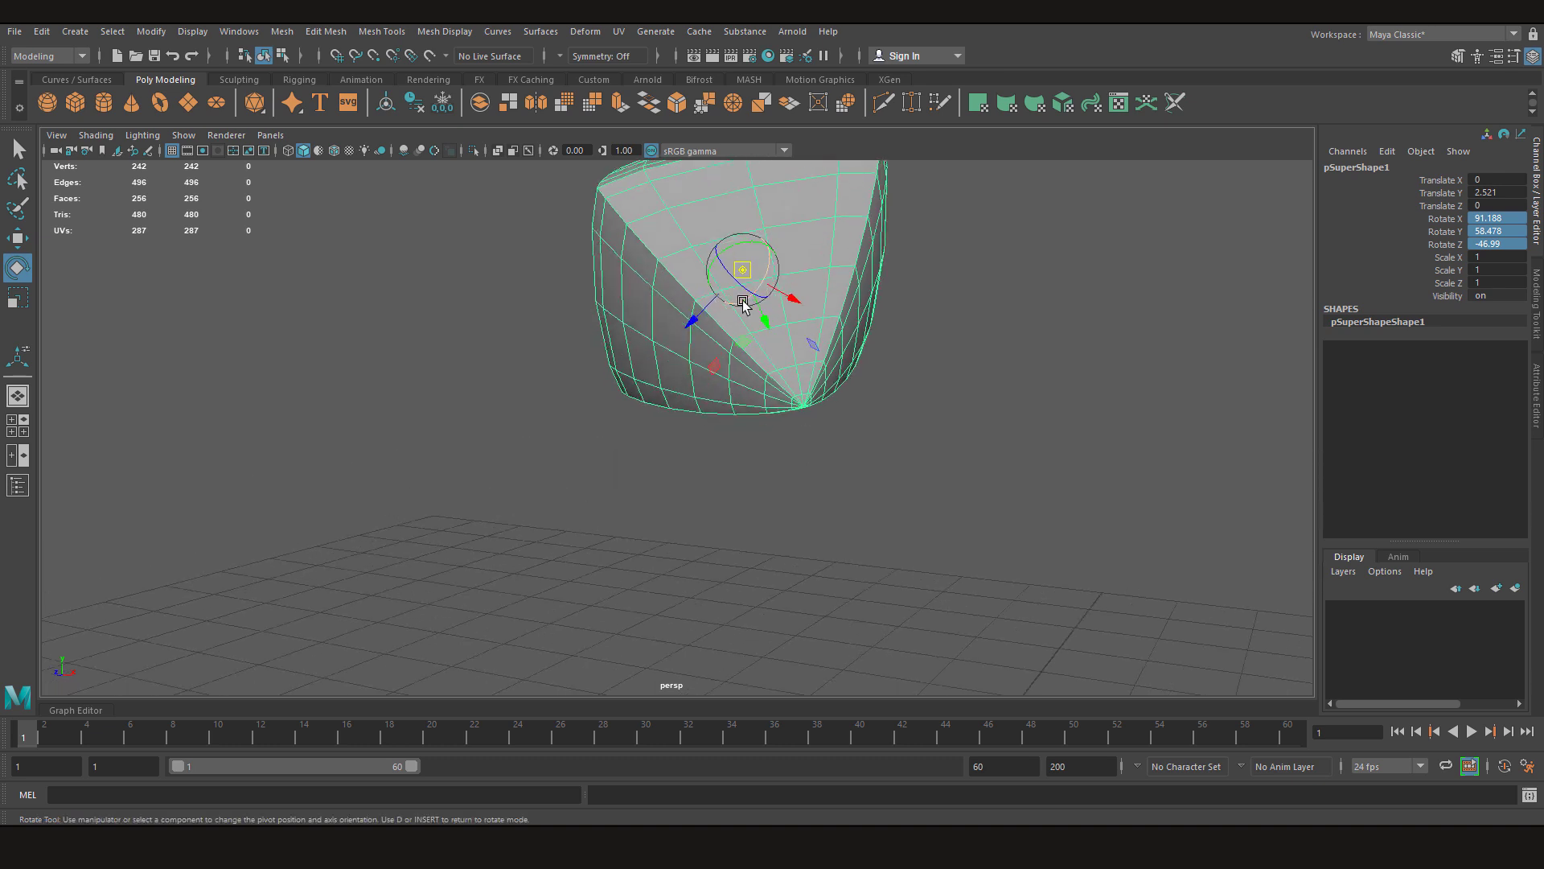
key(v)
click(804, 407)
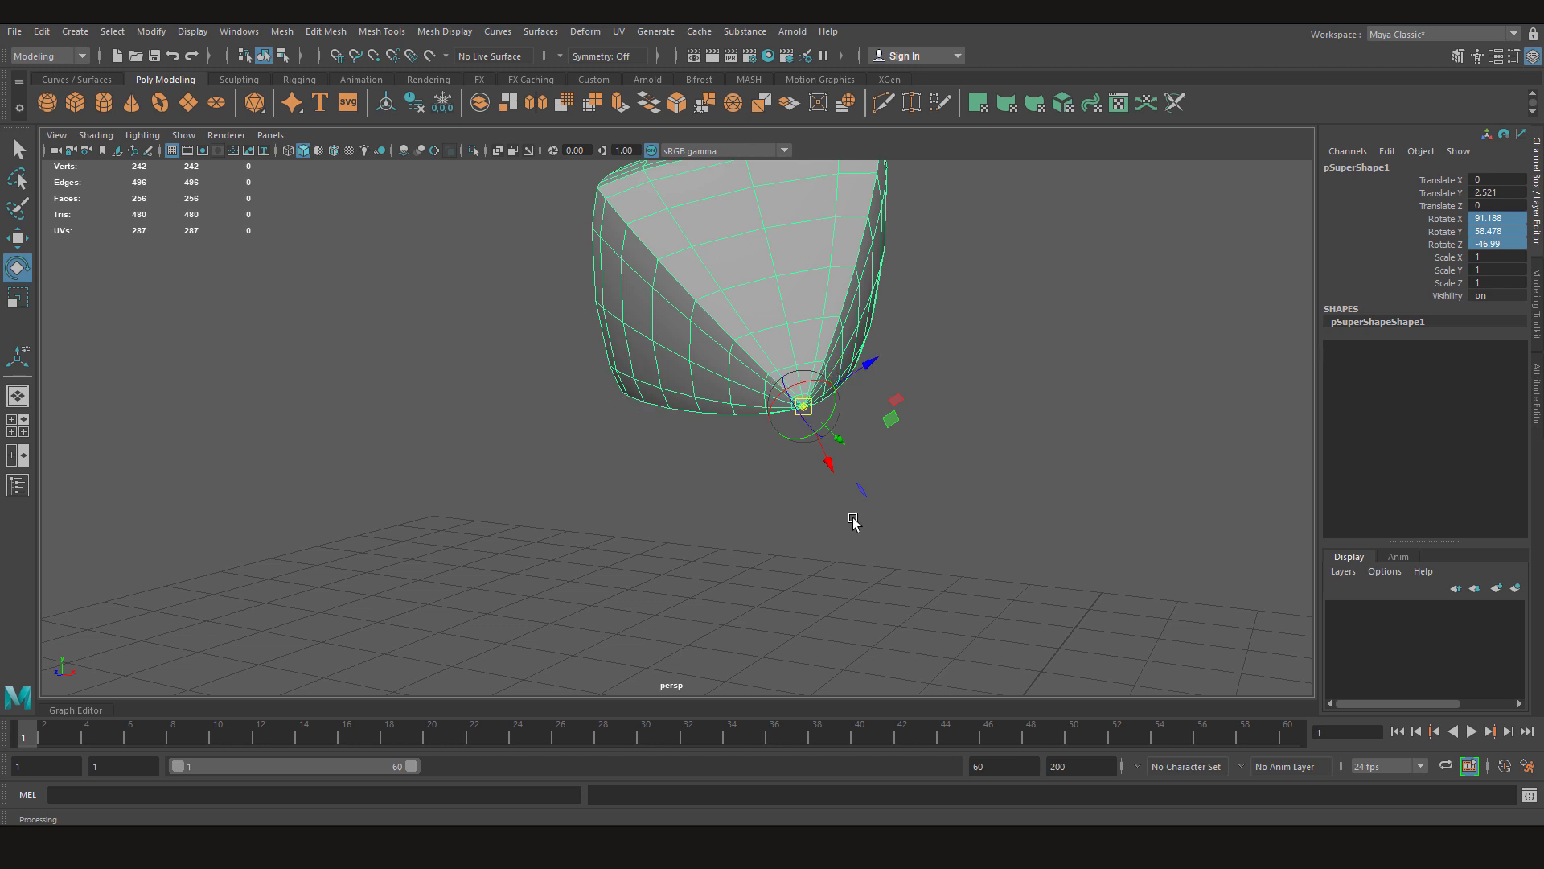
Leave pivot editing and rotate the mesh about its corner pivot to 31.526, 1.463, -137.485.
key(d)
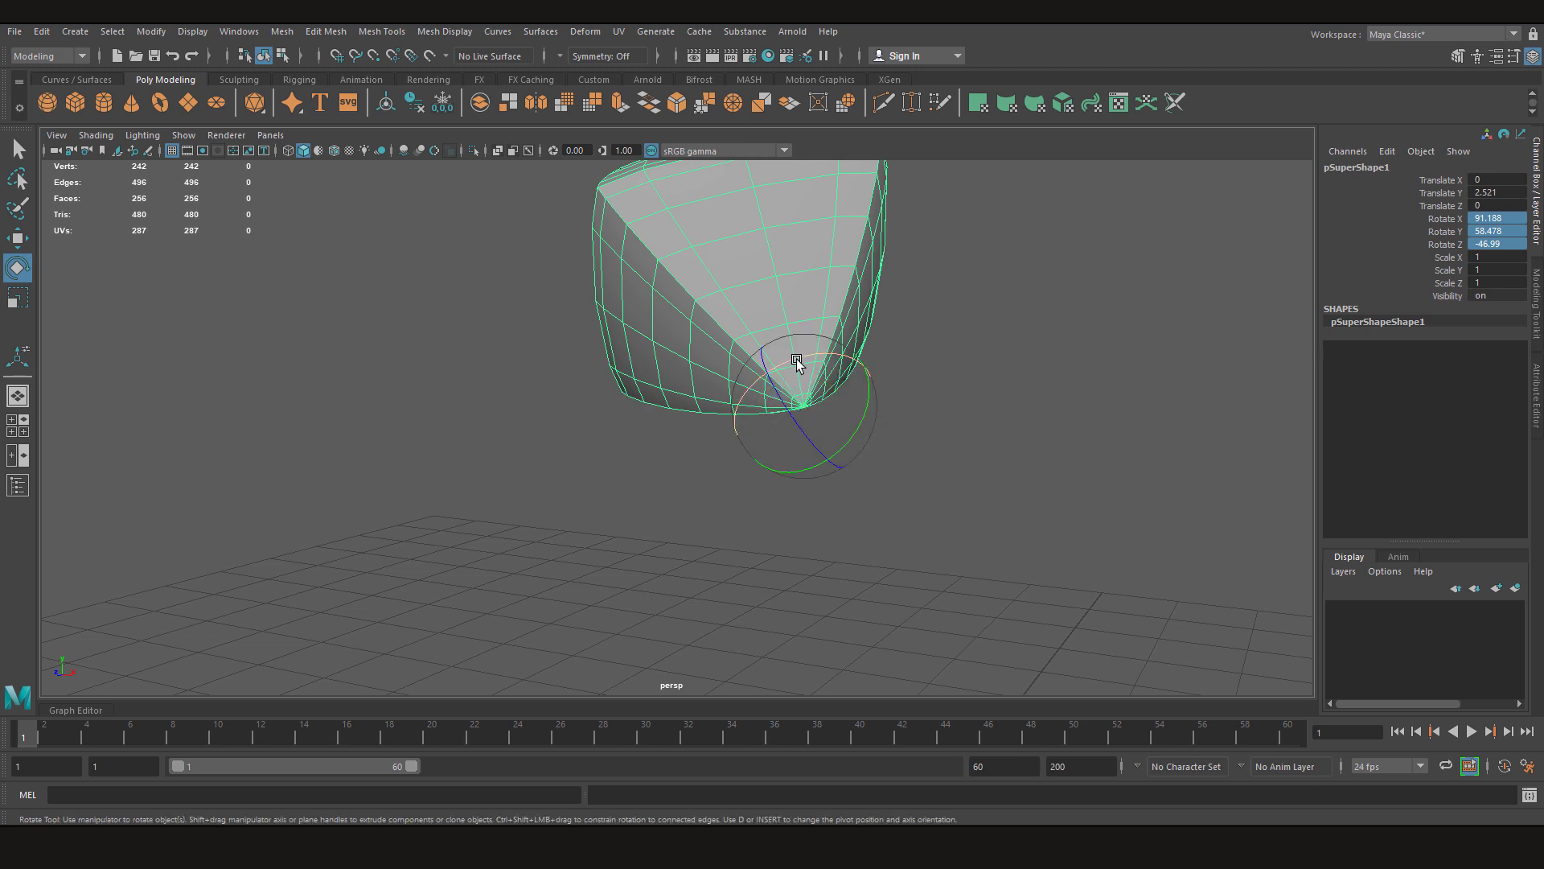
drag(796, 359, 676, 451)
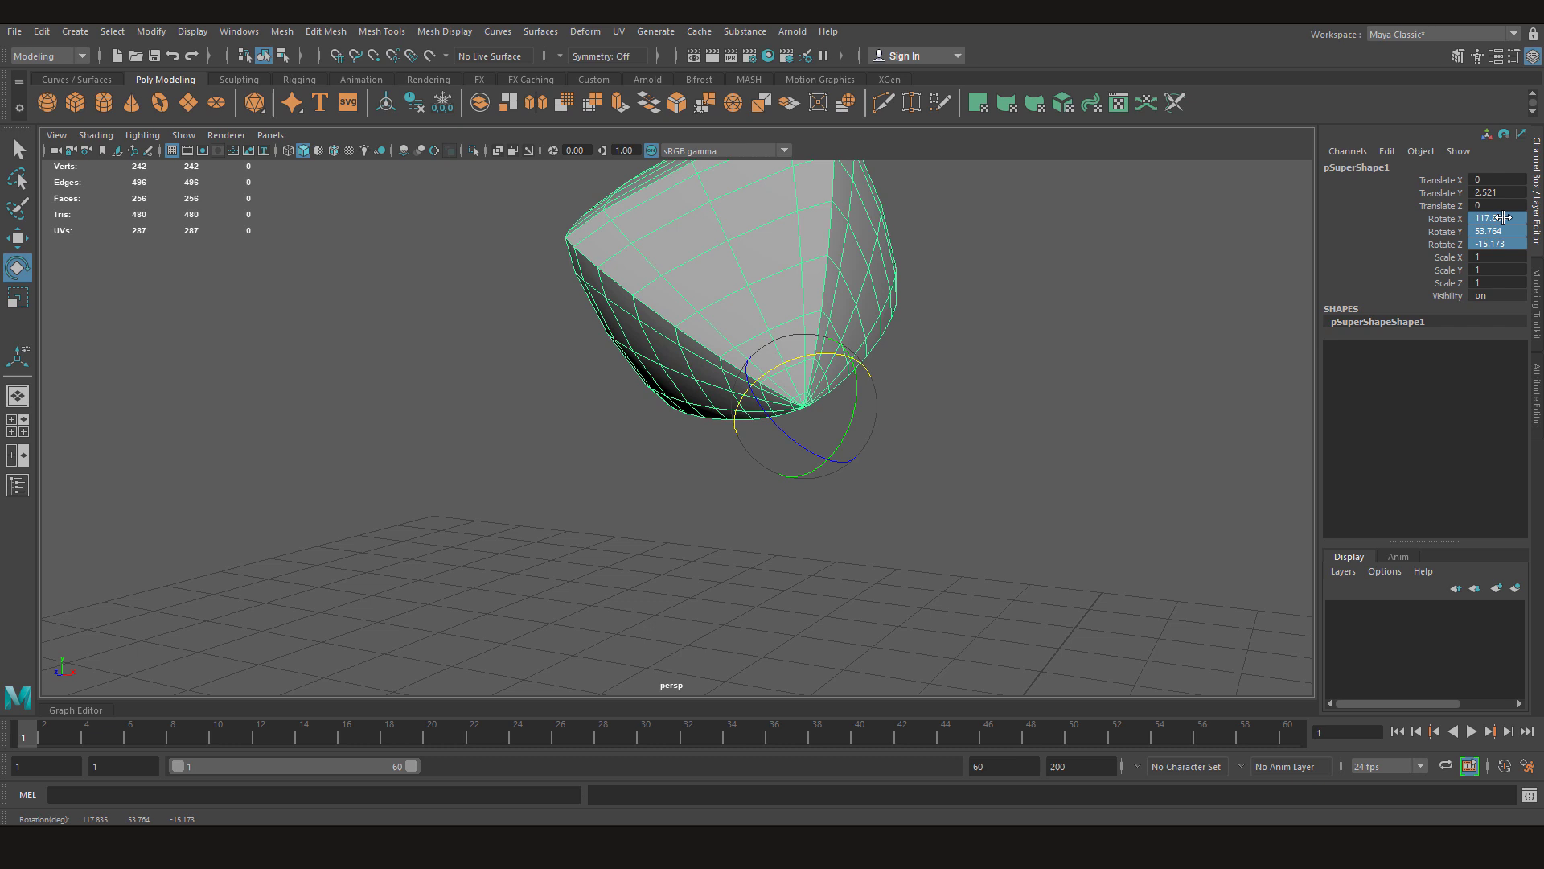
key(ctrl+z)
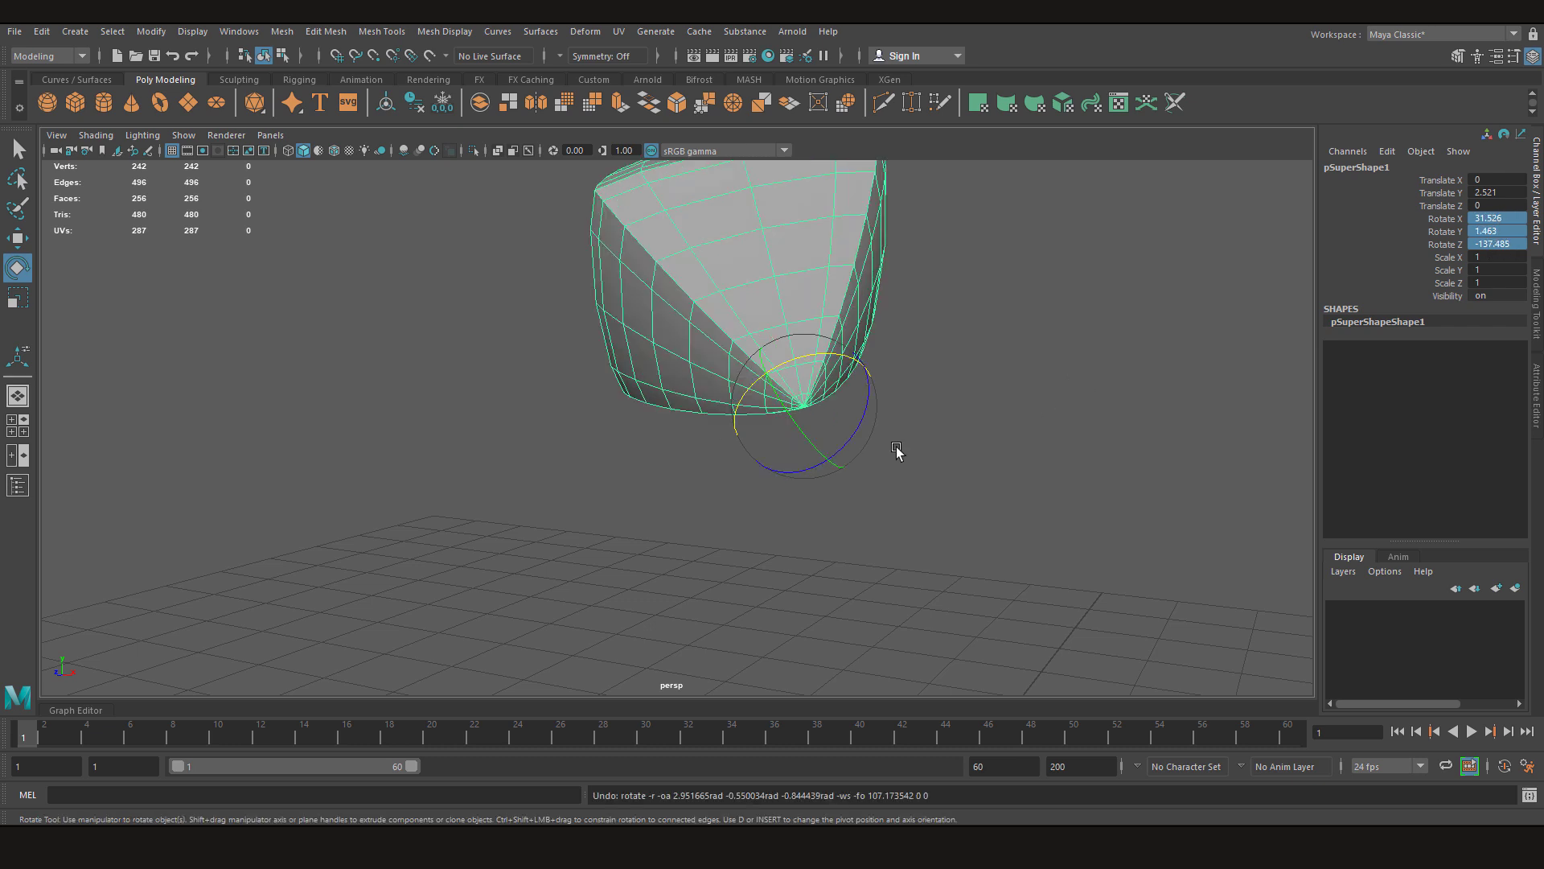
alt+drag(845, 483, 766, 620)
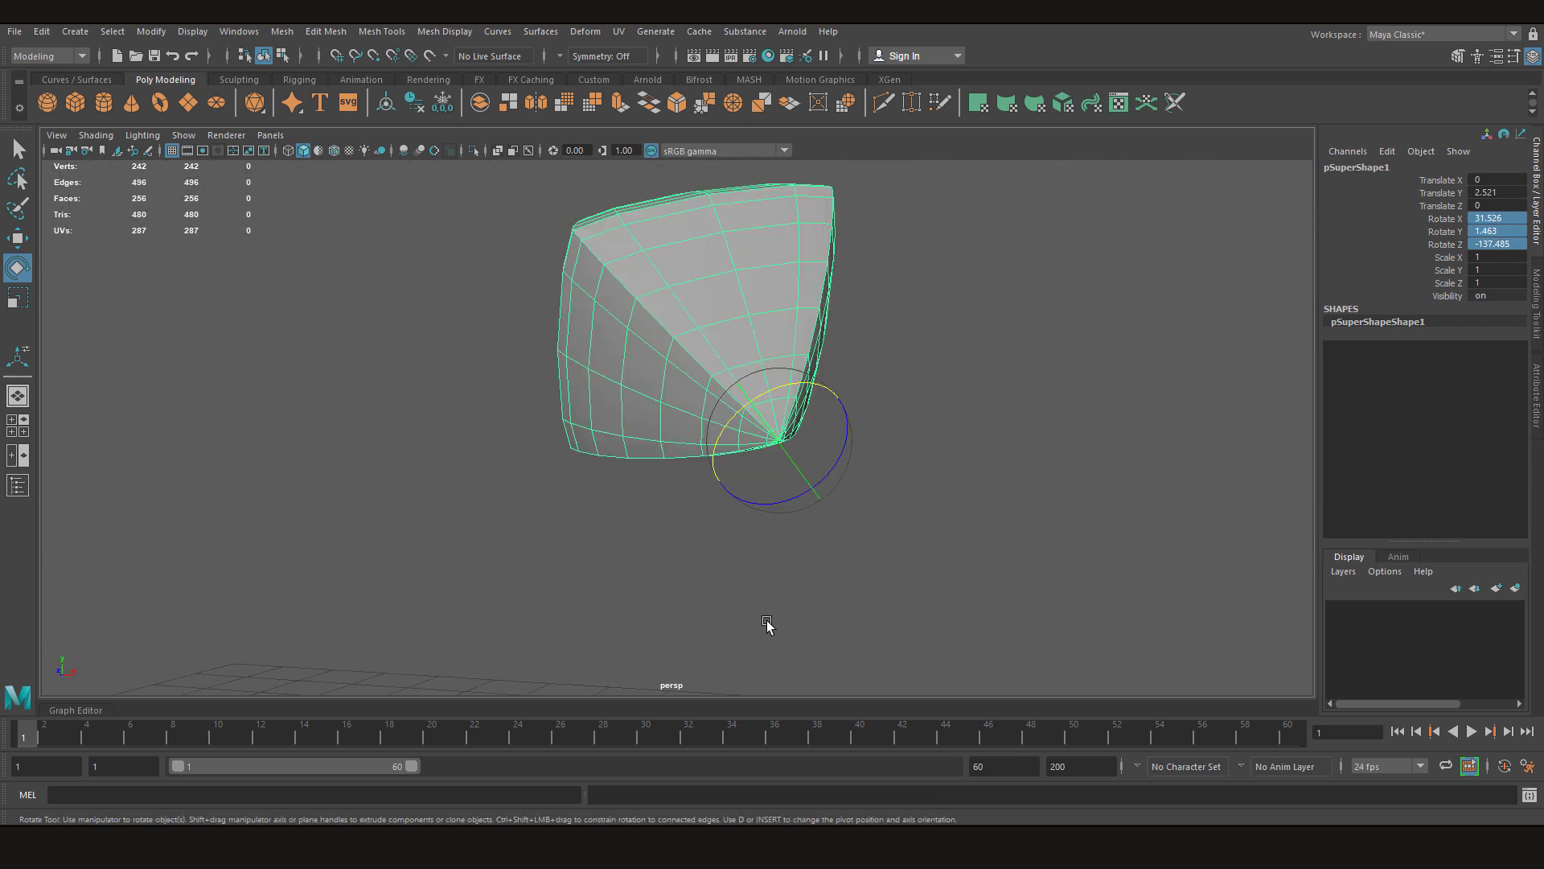
Bake the corner pivot into the SuperShape with Modify > Bake Pivot.
click(139, 34)
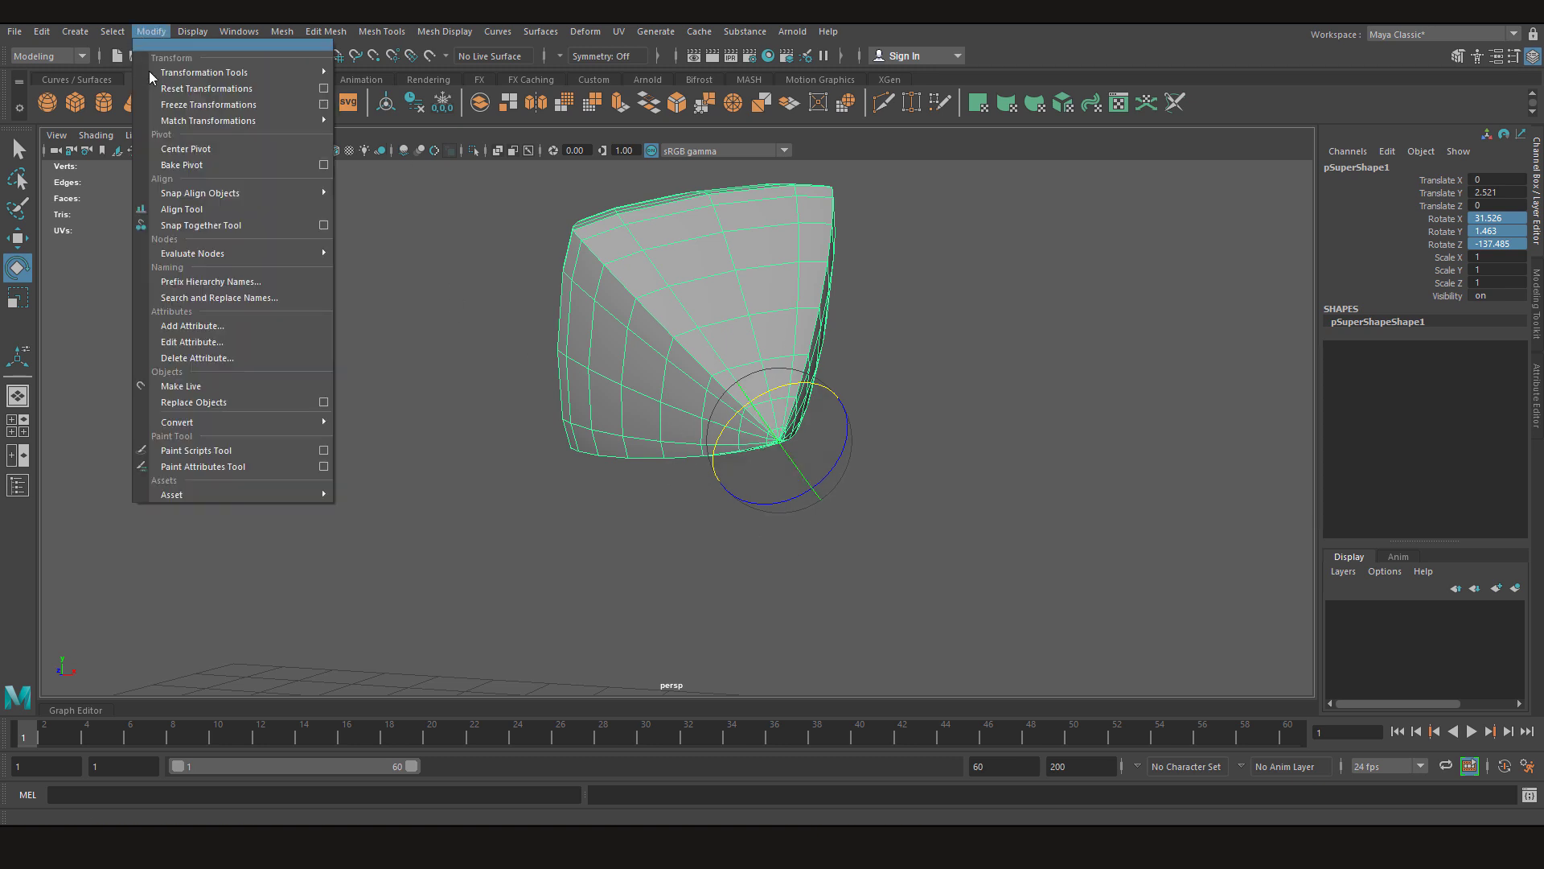
click(204, 164)
alt+drag(921, 472, 844, 475)
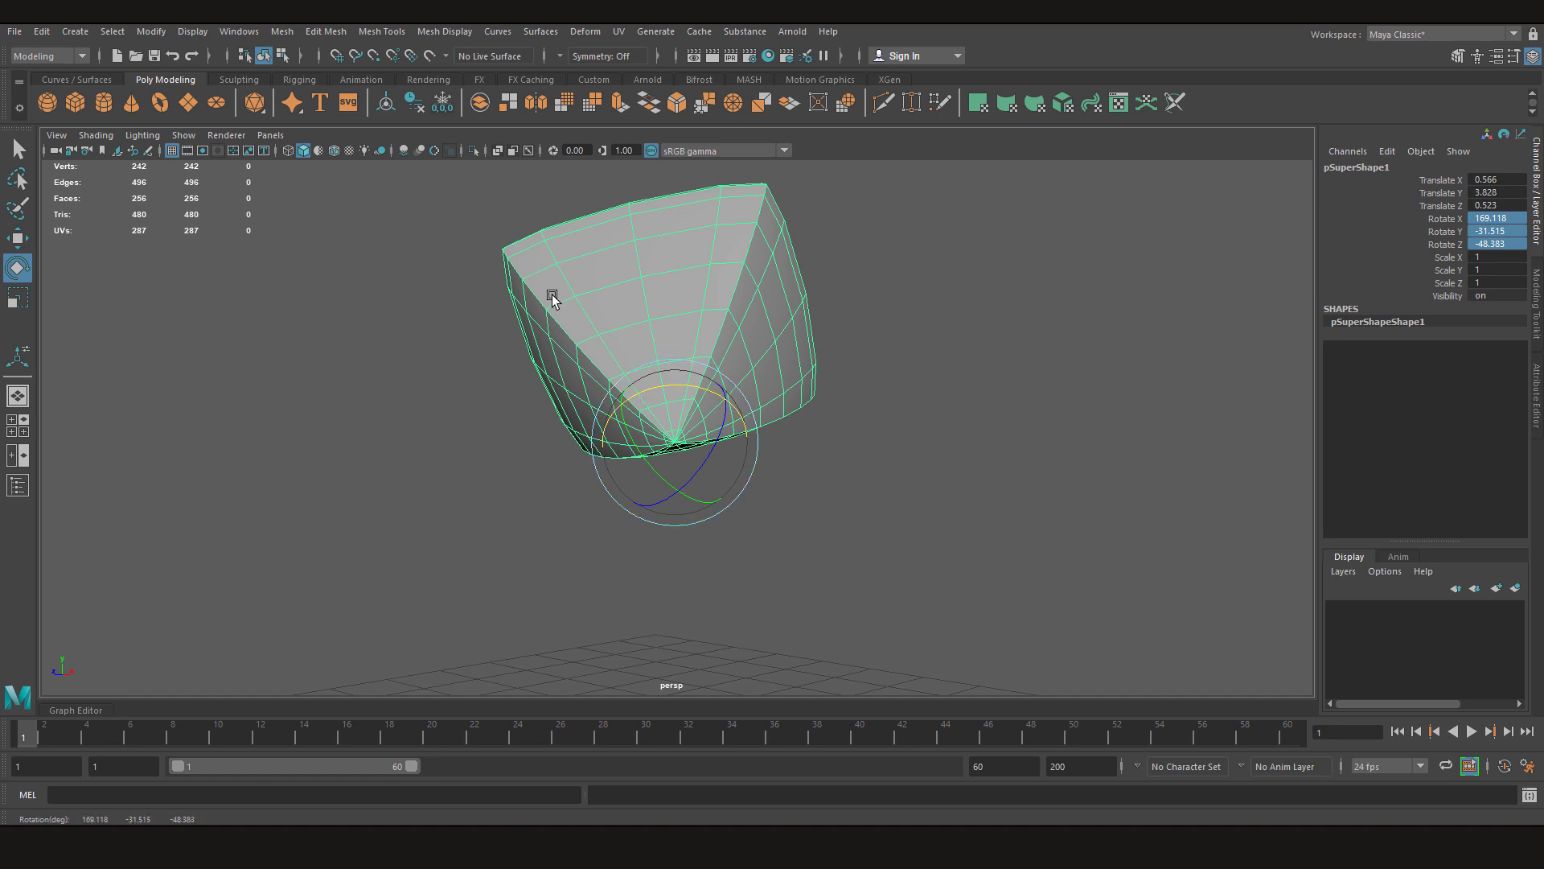
Tilt the mesh about its X axis to 136.358.
middle_drag(550, 294, 498, 612)
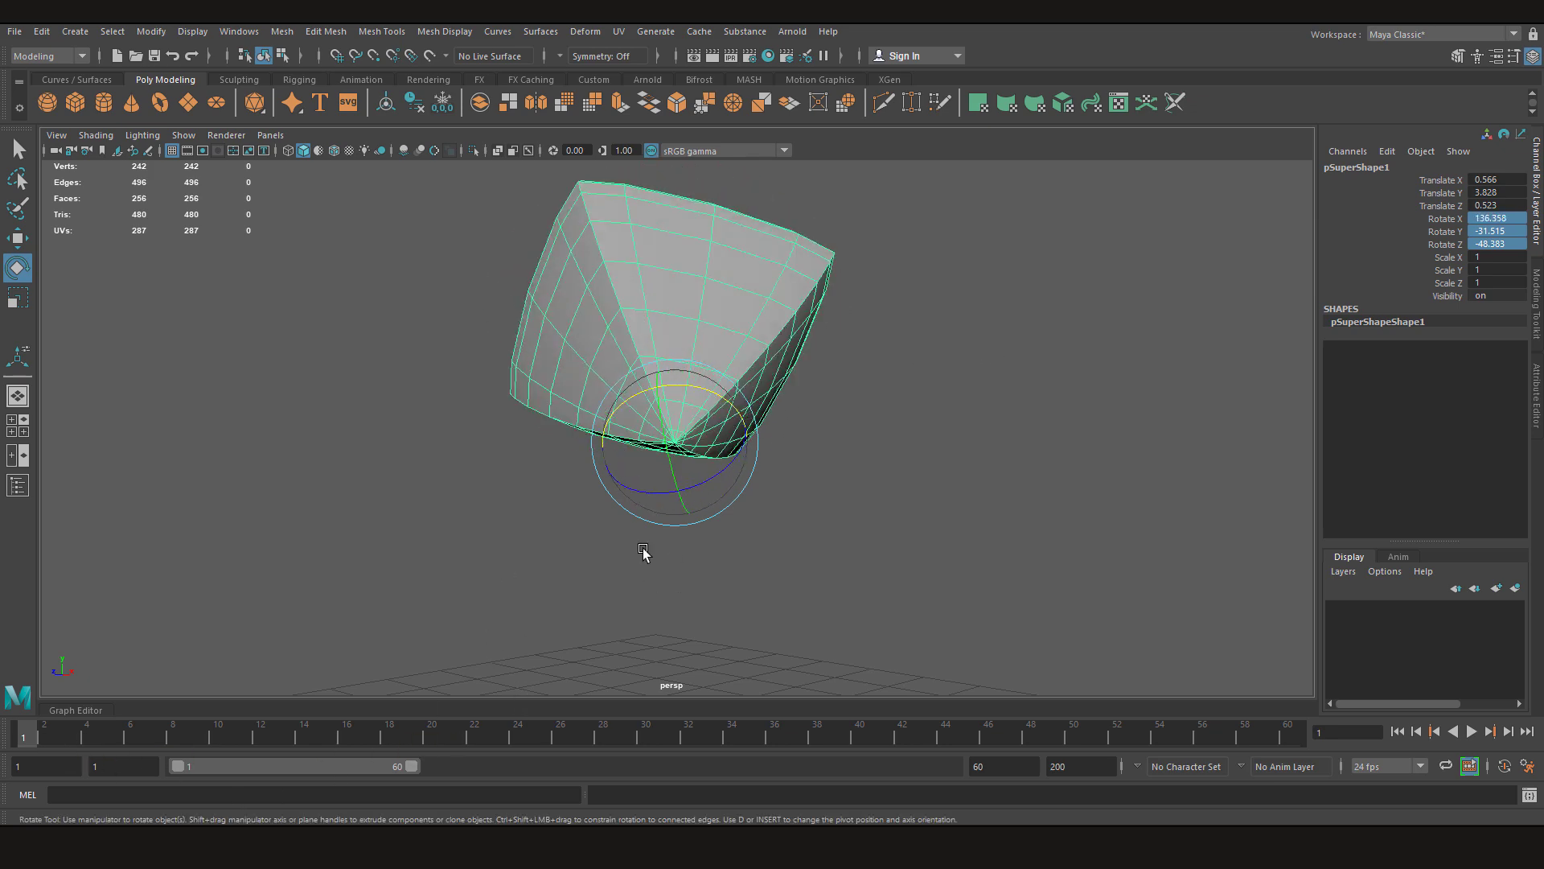
alt+drag(654, 567, 685, 438)
key(w)
key(space)
click(612, 474)
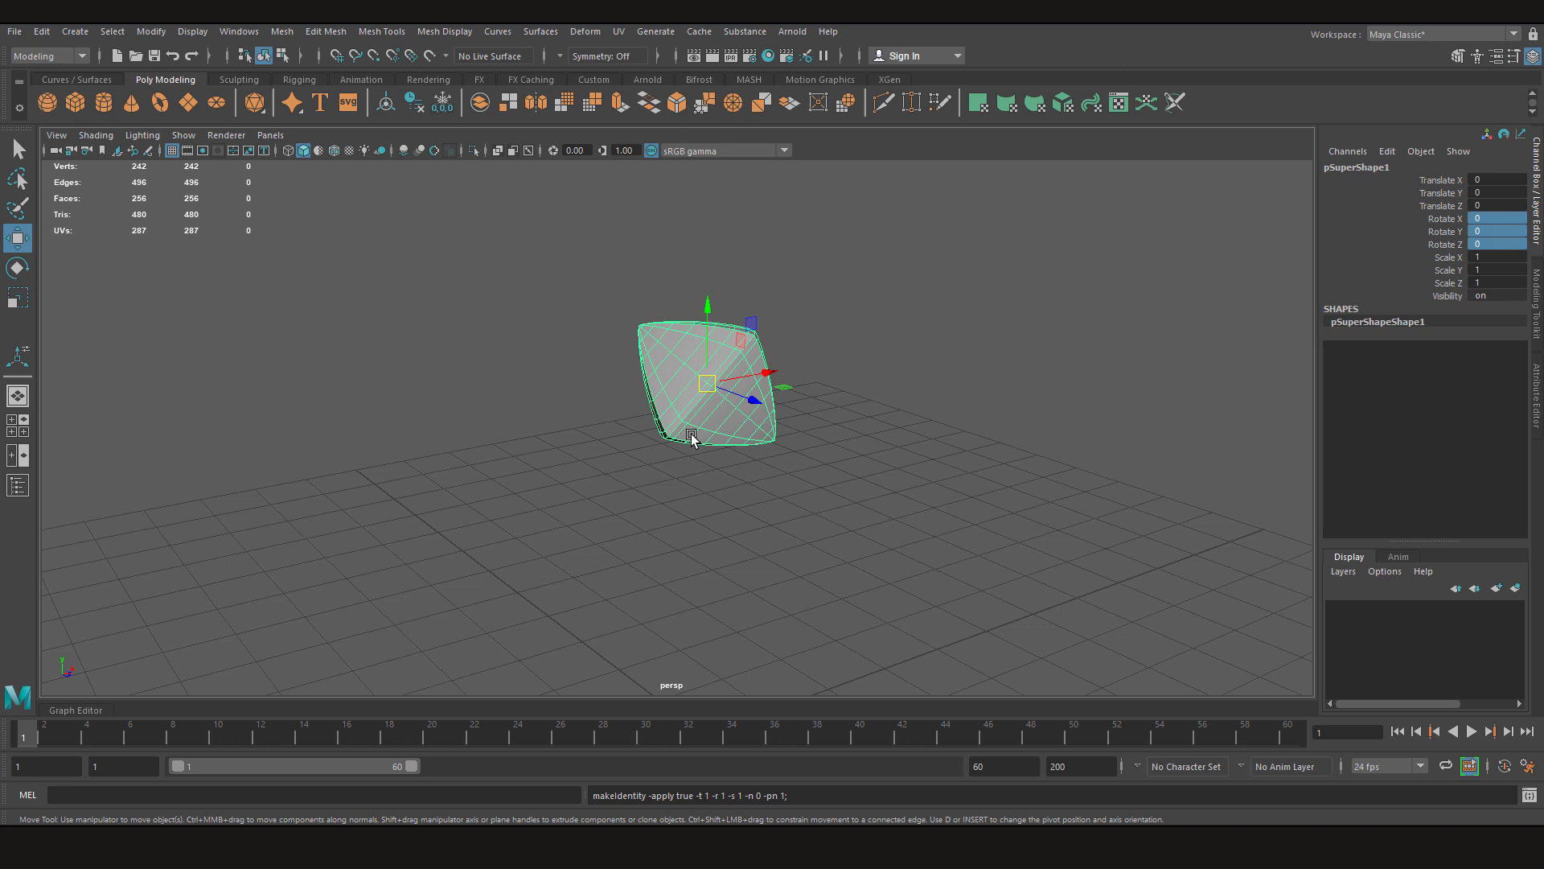
Apply Freeze Transformations from the hotbox so translate and rotate read 0 and scale 1.
key(space)
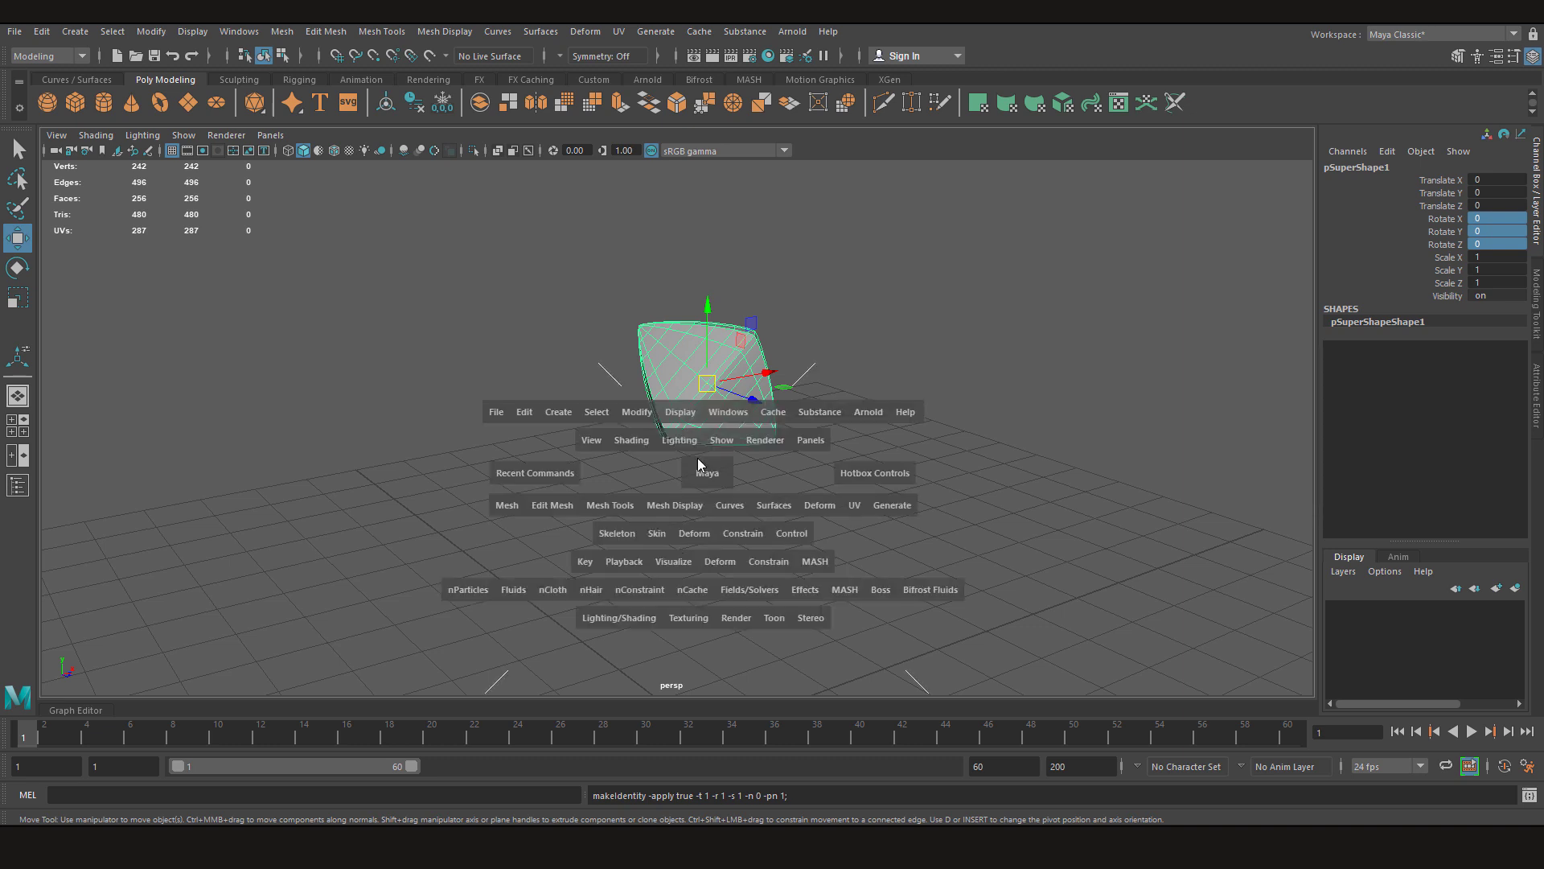
mouse_move(698, 459)
mouse_down()
mouse_move(631, 454)
mouse_move(765, 438)
mouse_move(643, 486)
mouse_move(693, 515)
mouse_move(672, 513)
mouse_move(728, 446)
mouse_move(683, 552)
mouse_move(756, 481)
mouse_move(696, 481)
mouse_move(696, 434)
mouse_move(674, 489)
mouse_move(697, 499)
mouse_move(698, 446)
mouse_move(754, 447)
mouse_move(629, 455)
mouse_move(750, 550)
mouse_move(696, 506)
mouse_move(698, 464)
mouse_up()
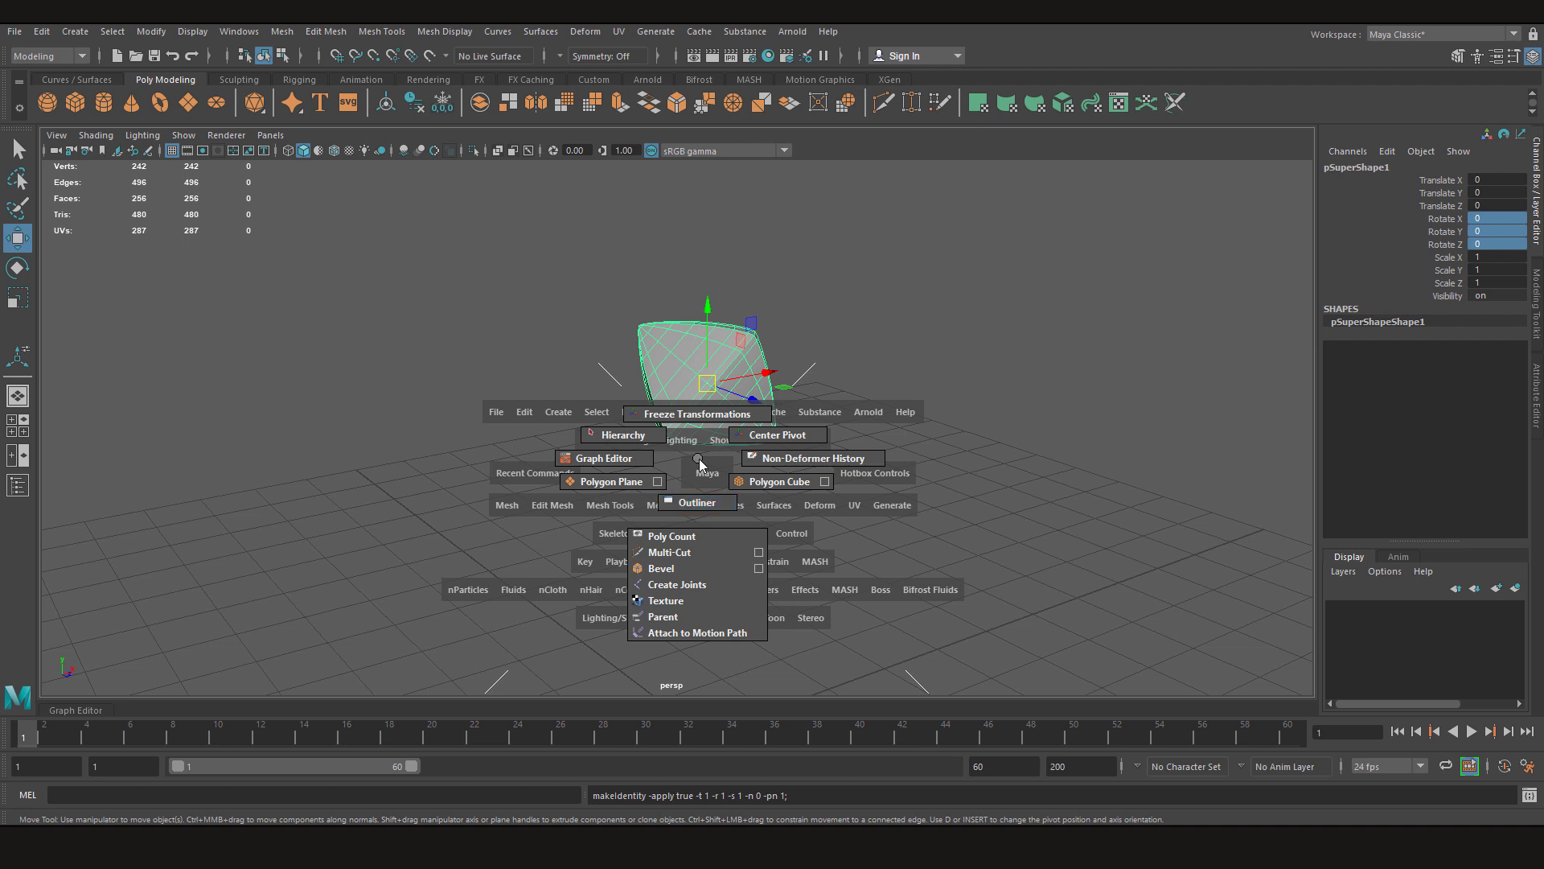
drag(699, 459, 576, 409)
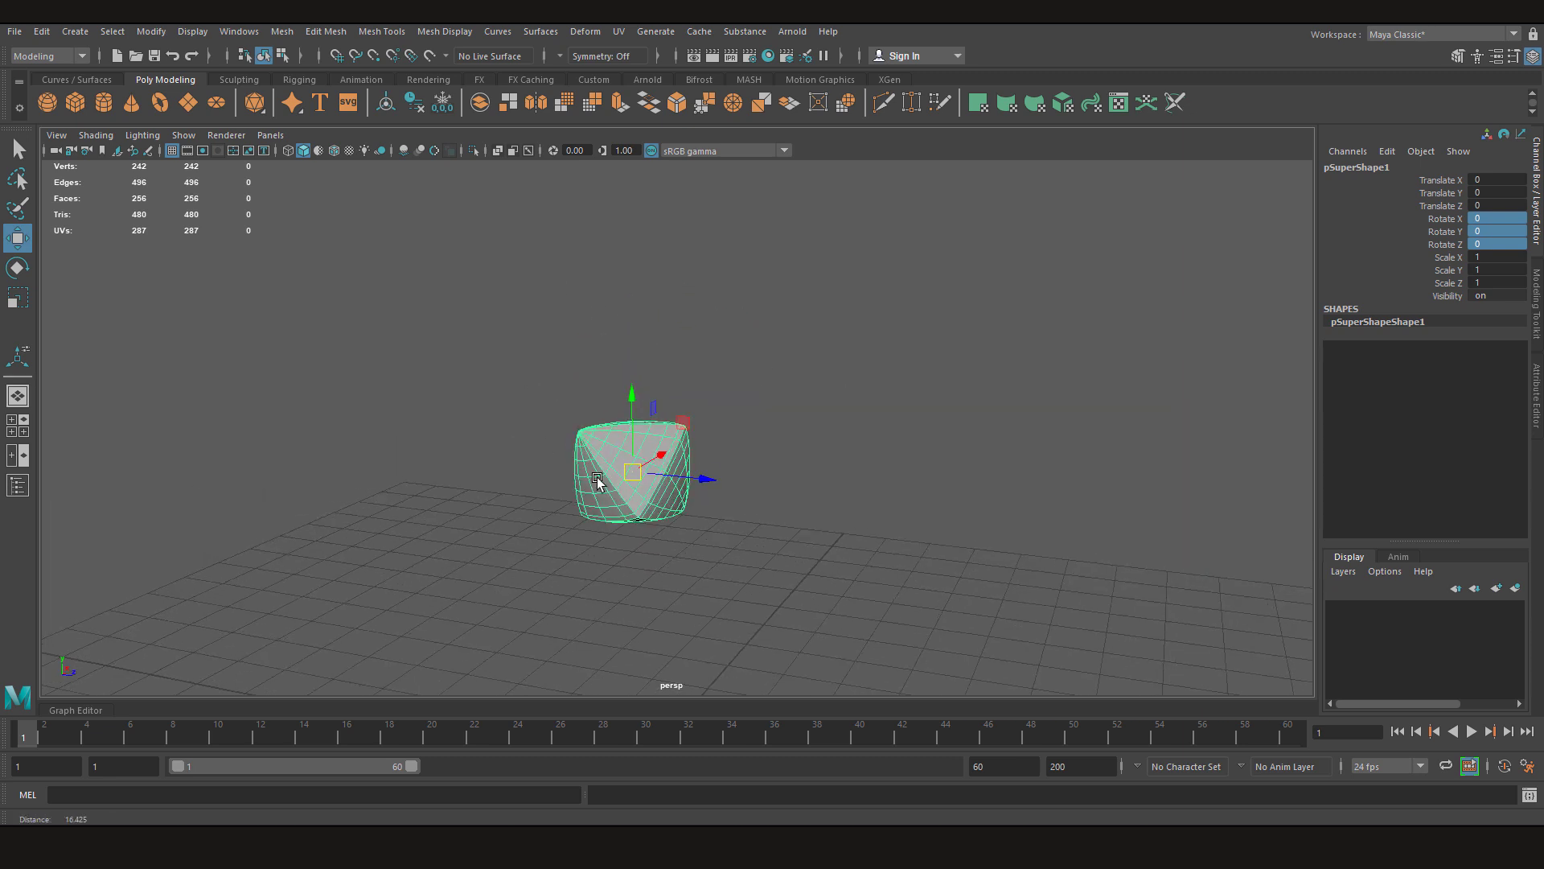
With the Rotate tool in Object axes, snap the pivot onto the tip vertex.
alt+drag(598, 480, 692, 532)
key(e)
key(e)
key(e)
drag(692, 532, 820, 455)
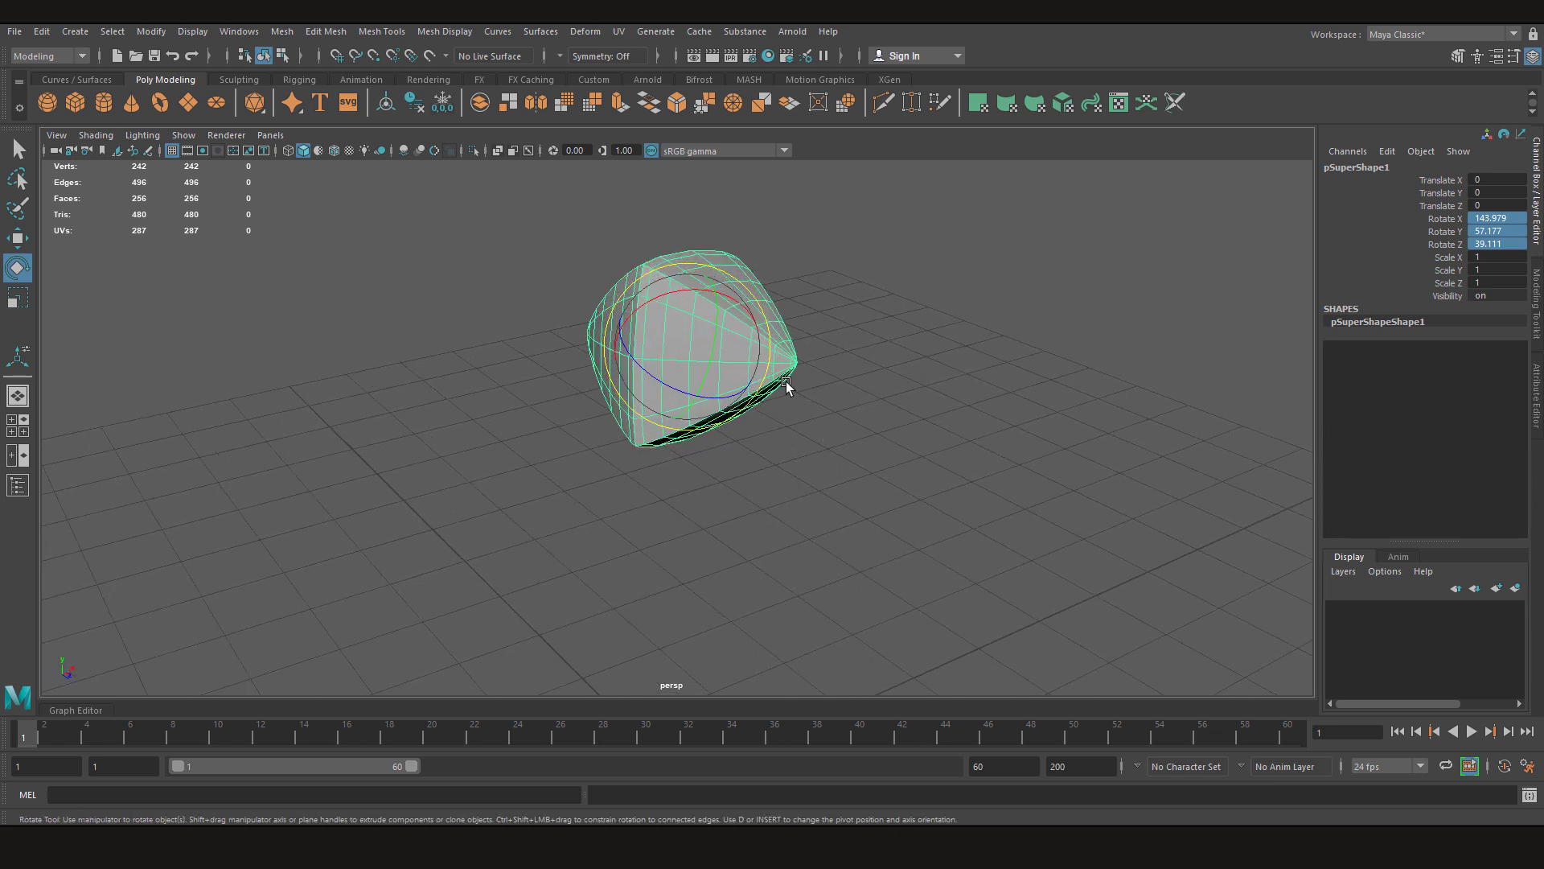
alt+drag(785, 381, 741, 431)
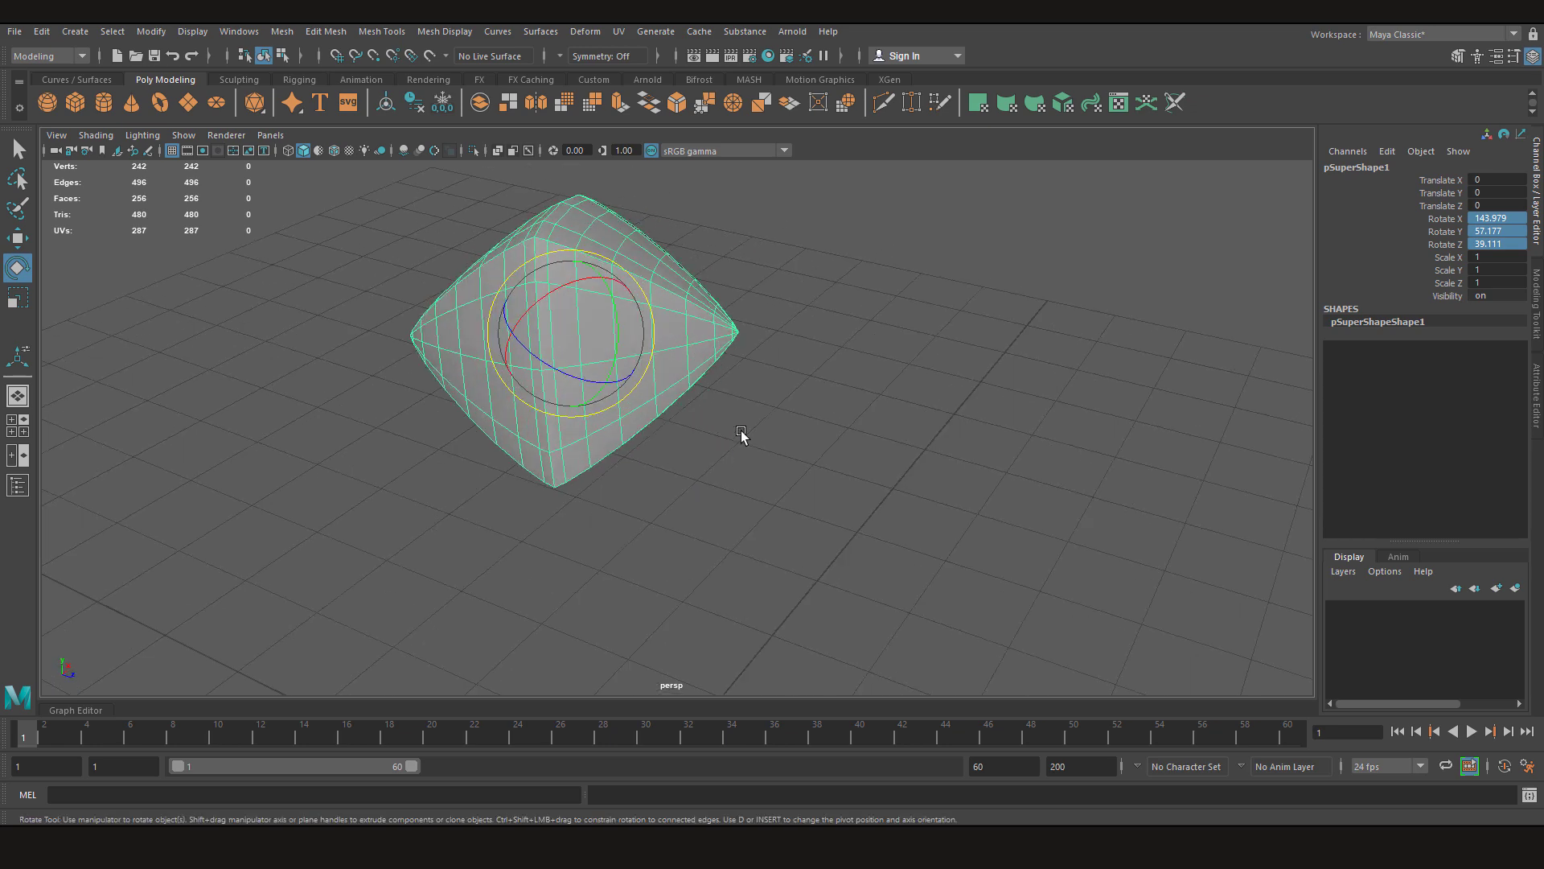
key(d)
alt+drag(754, 350, 798, 330)
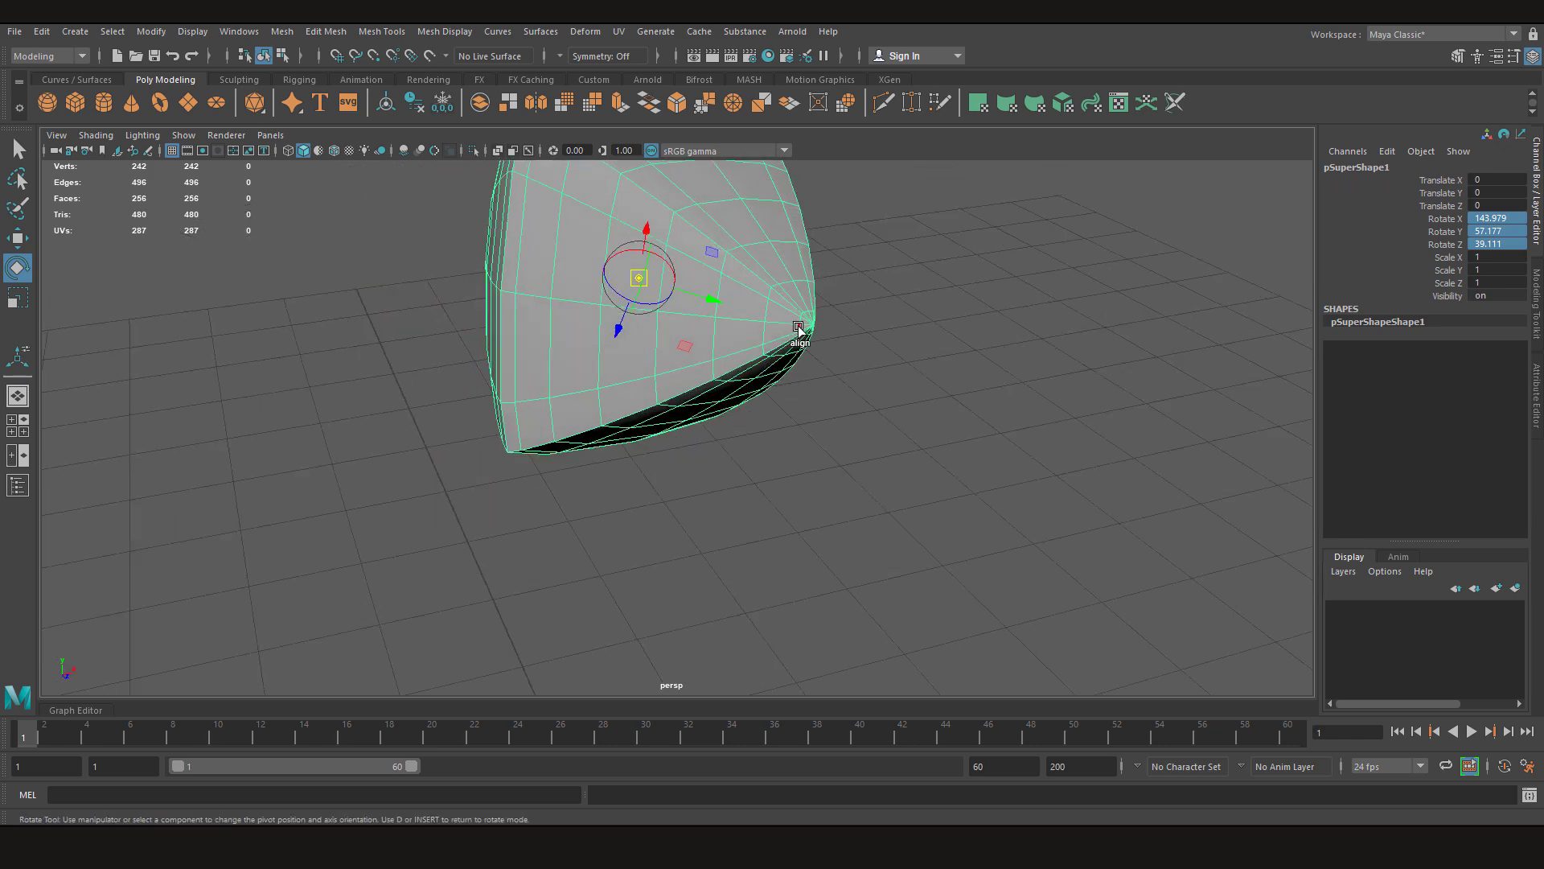
click(816, 326)
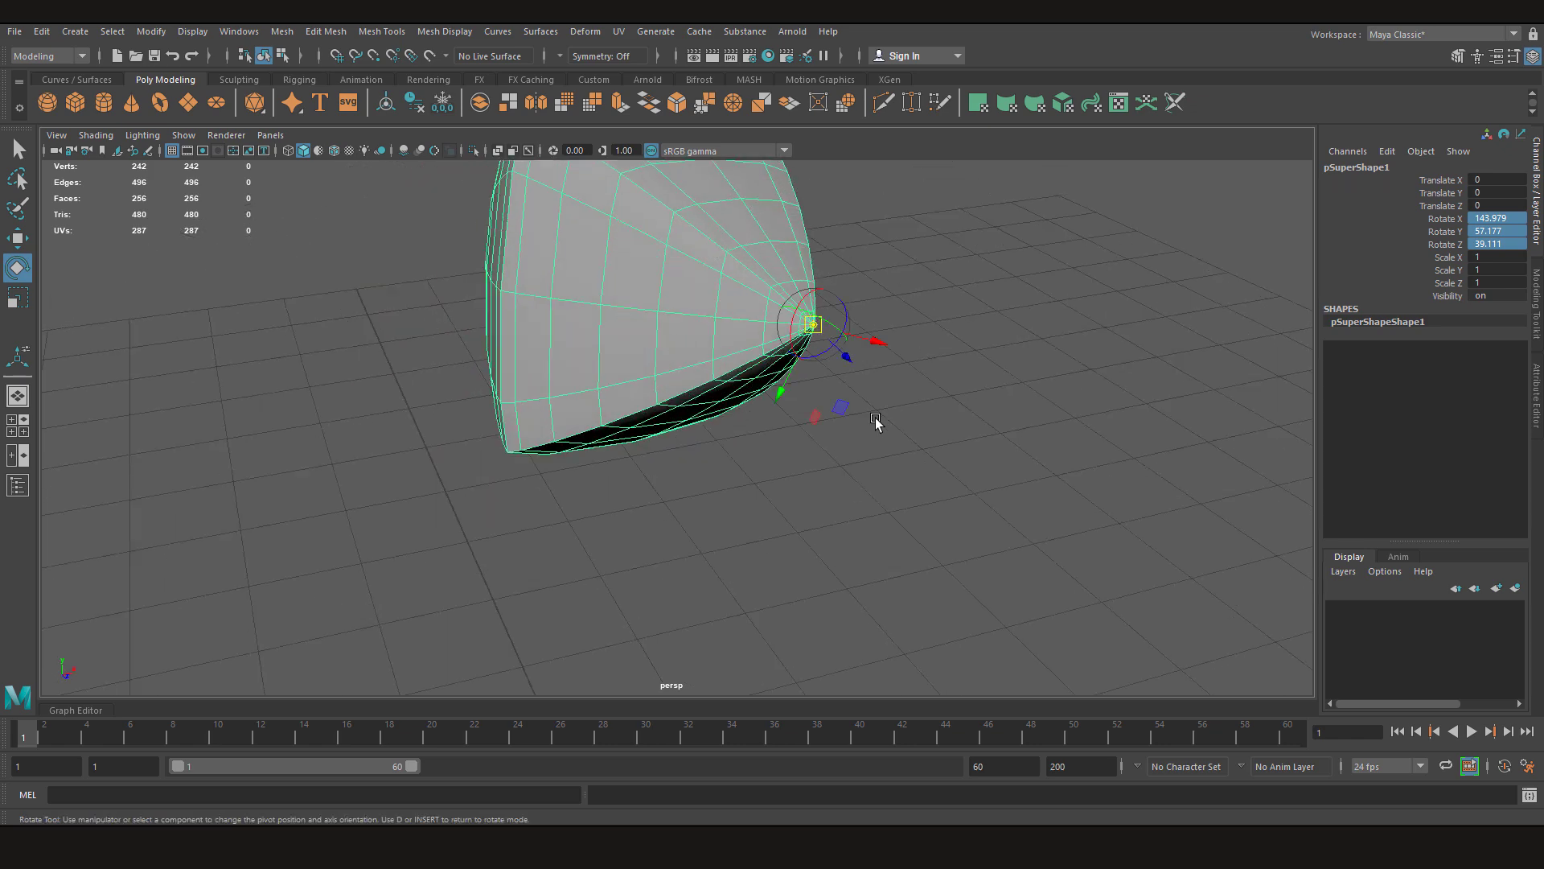
alt+drag(876, 423, 741, 355)
key(d)
Rotate the mesh around its tip pivot to 104.506, 51.646, -46.514.
mouse_move(732, 302)
mouse_down()
mouse_move(728, 407)
mouse_move(776, 207)
mouse_move(683, 259)
mouse_move(748, 314)
mouse_up()
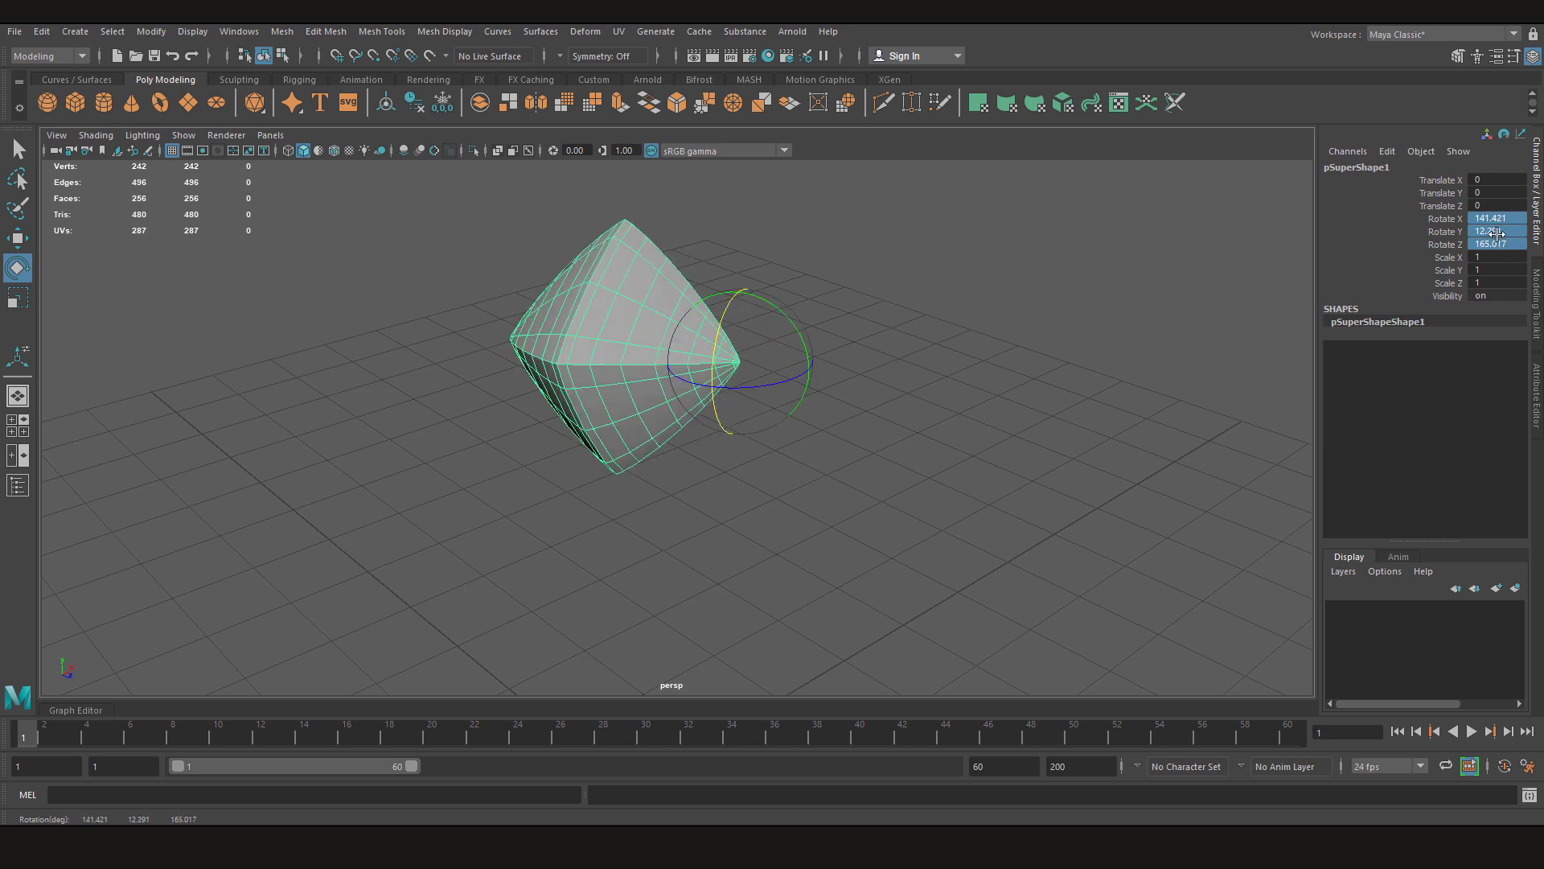
alt+drag(1272, 425, 957, 443)
drag(682, 352, 1010, 502)
drag(998, 499, 1135, 492)
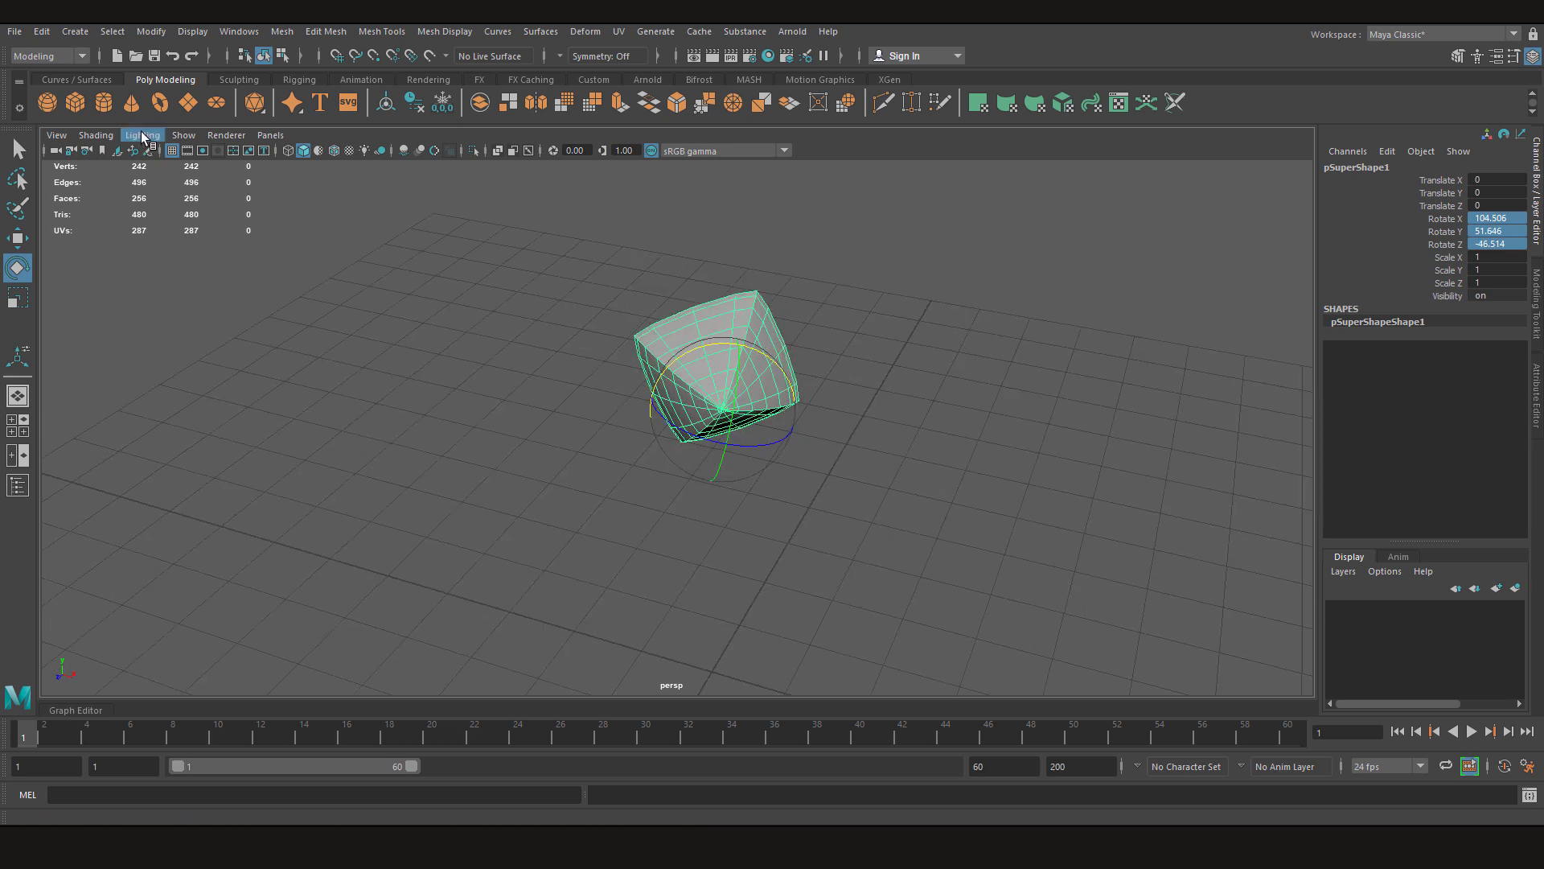
Bake the tip pivot into the SuperShape with Modify > Bake Pivot.
click(150, 31)
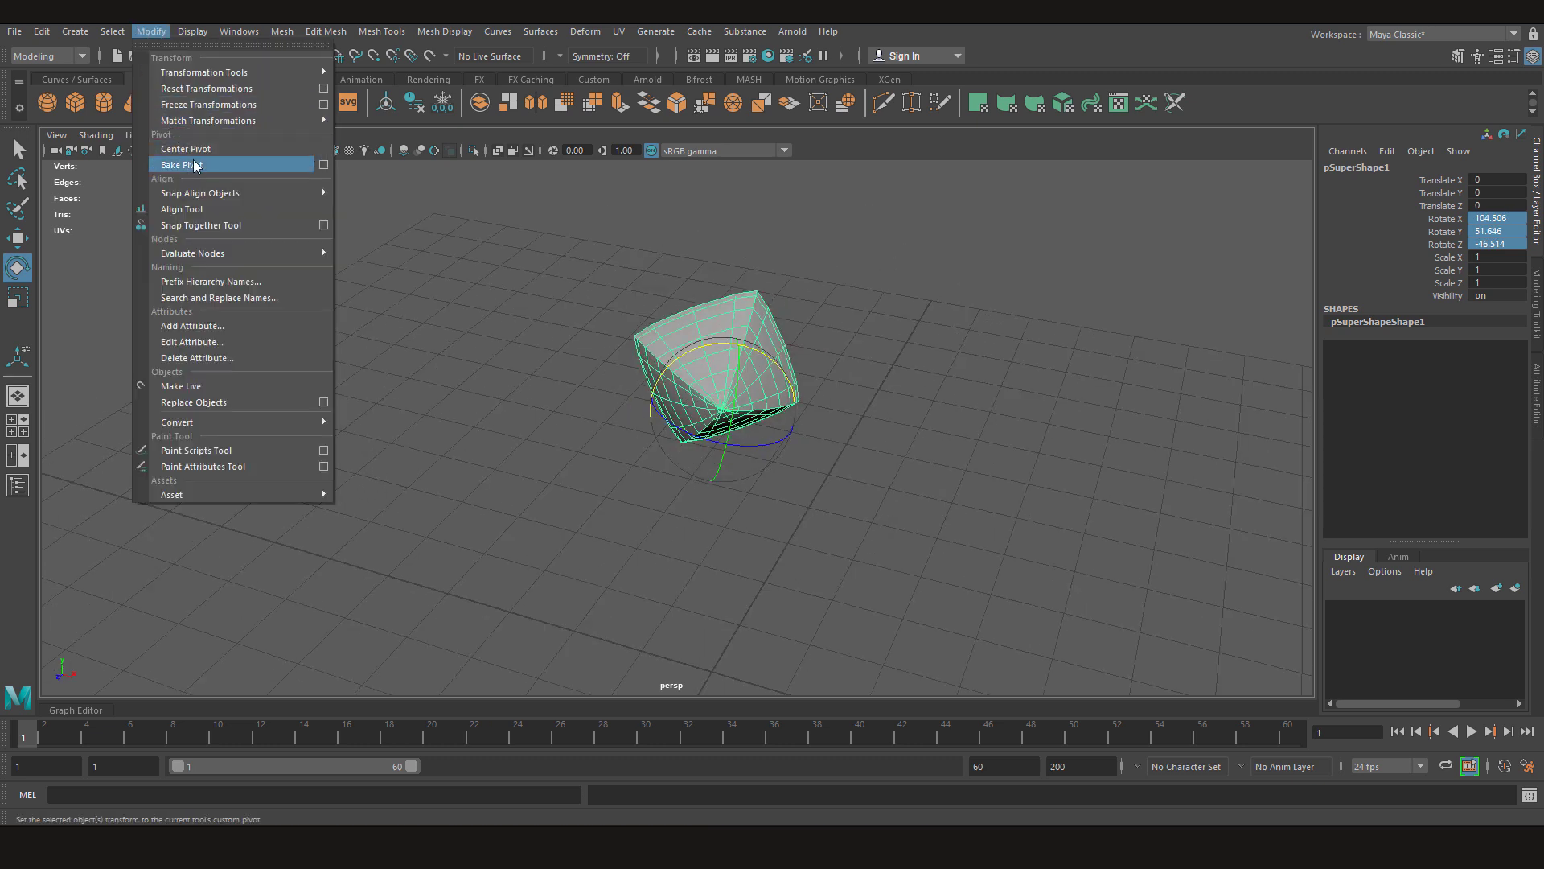
click(193, 160)
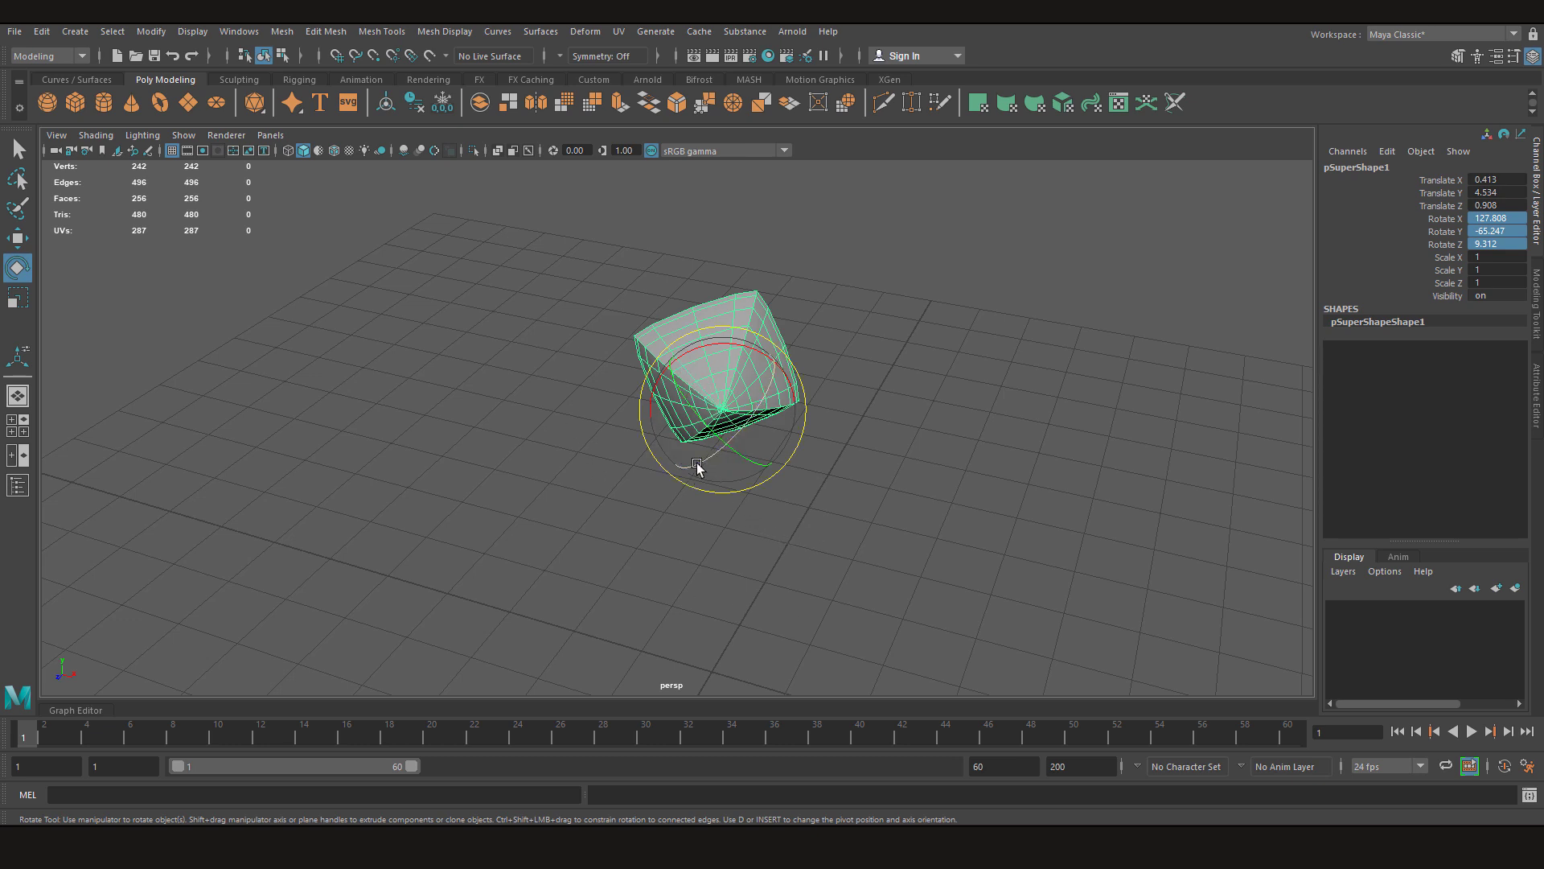
Reselect the SuperShape, freeze its transforms to zero and centre its pivot via the hotbox.
click(568, 449)
click(702, 388)
key(space)
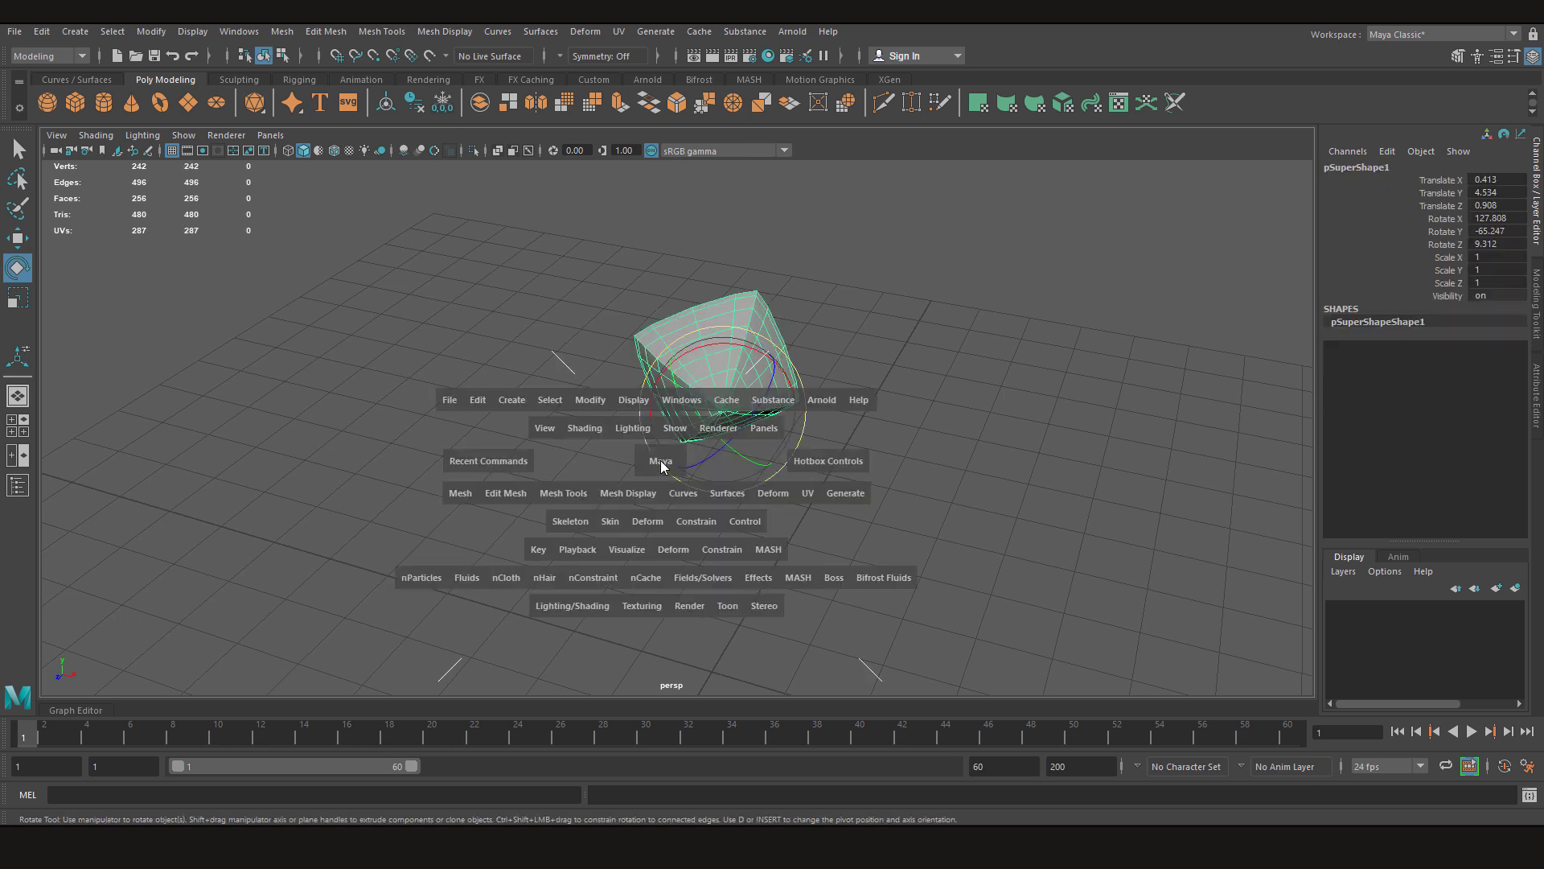
drag(659, 461, 659, 418)
key(space)
drag(644, 491, 728, 495)
key(space)
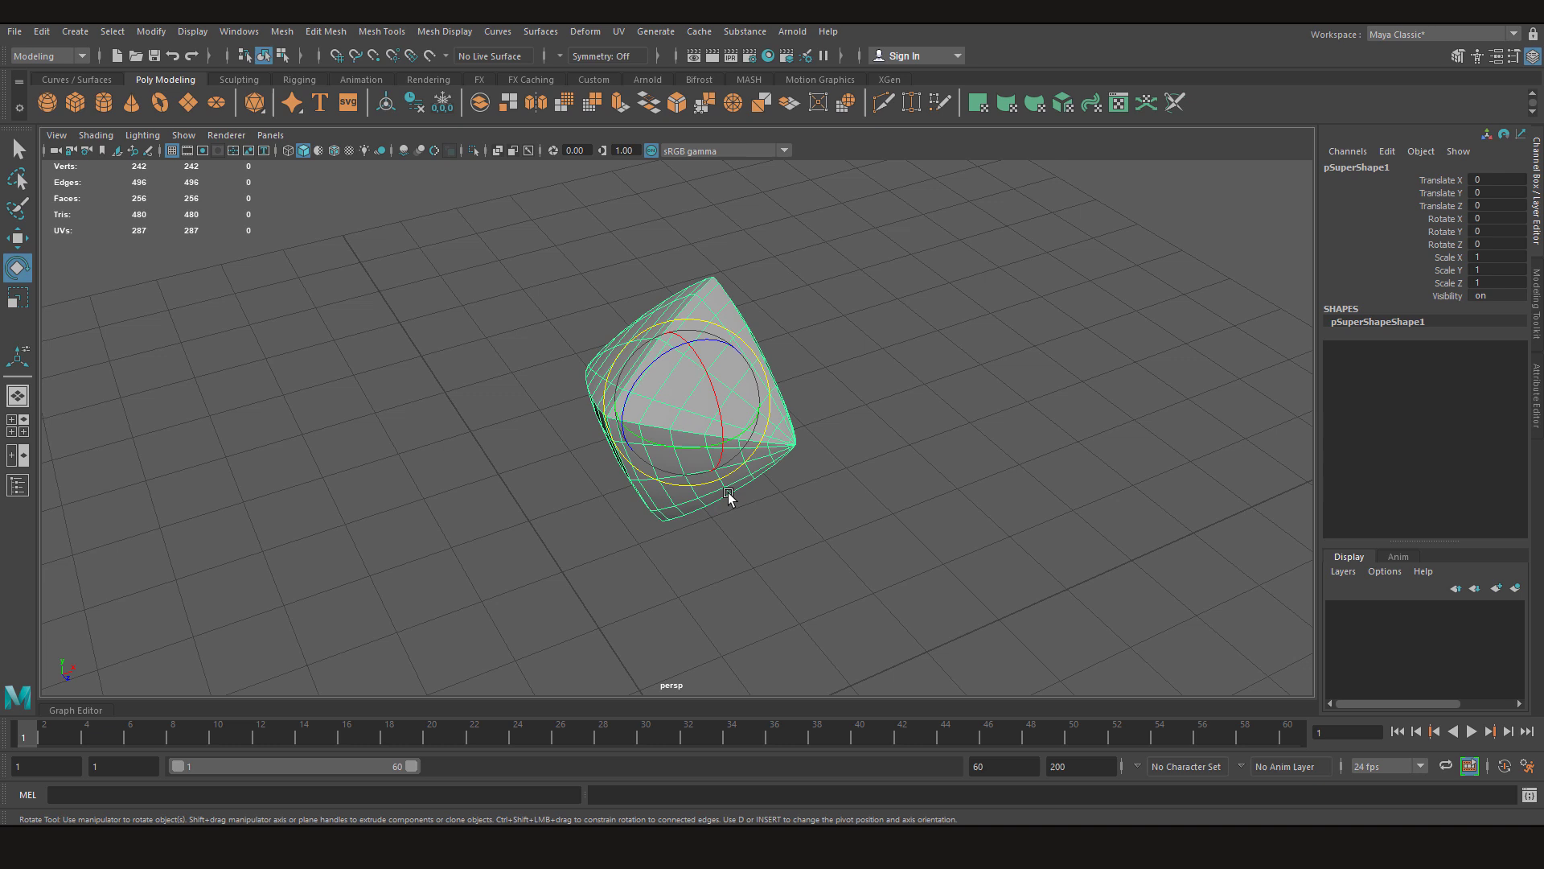
Snap the pivot to a corner vertex and test-rotate the mesh to 5.393, 0.324, 11.761.
key(d)
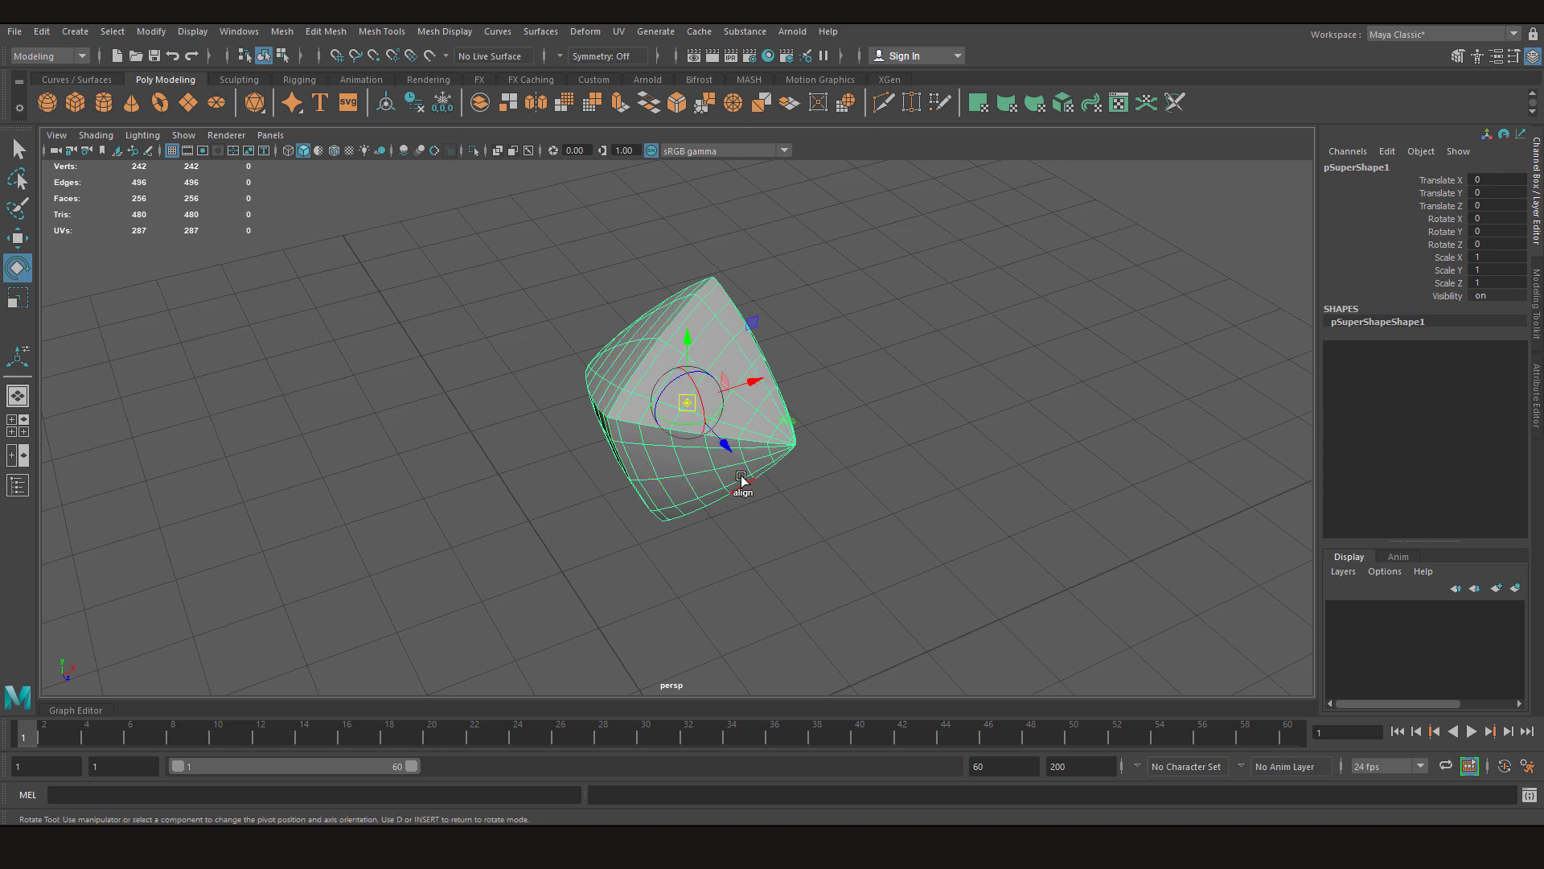
click(800, 447)
alt+drag(777, 527, 690, 503)
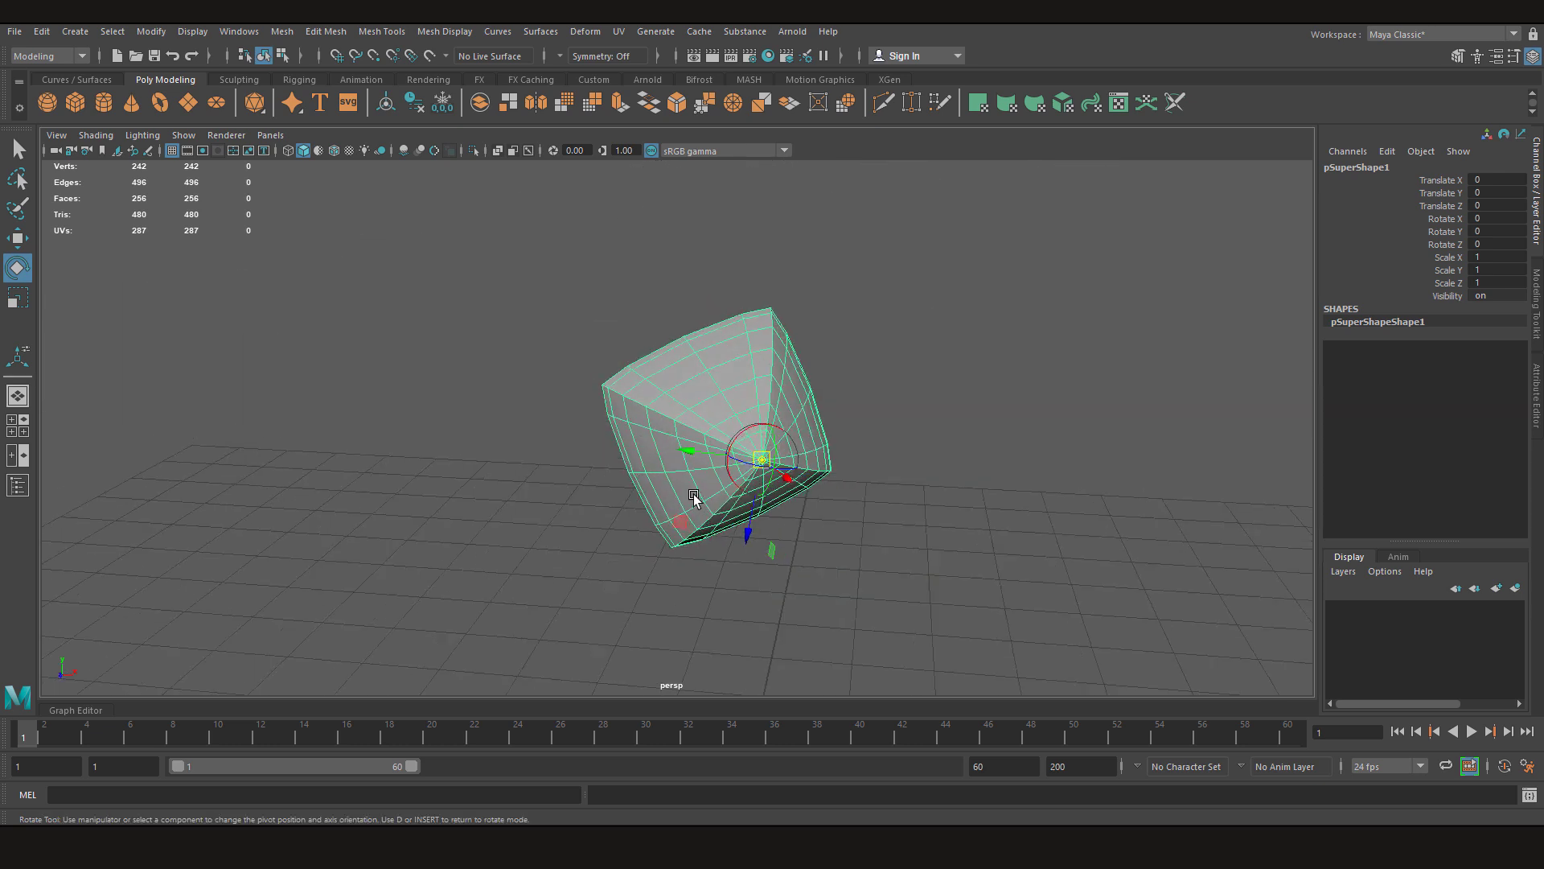
key(d)
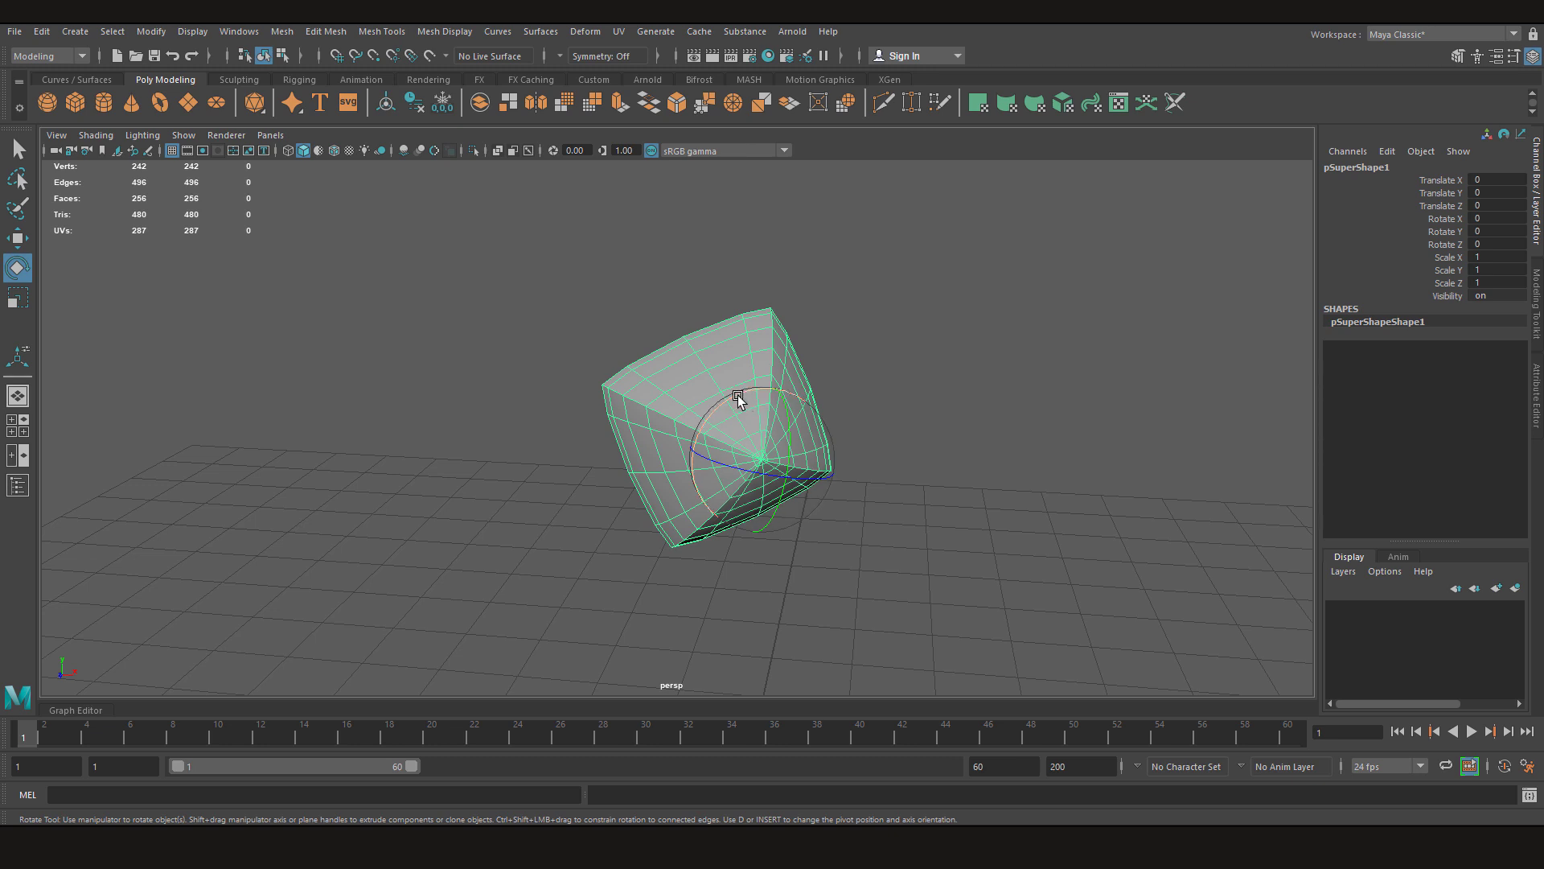
drag(737, 394, 692, 372)
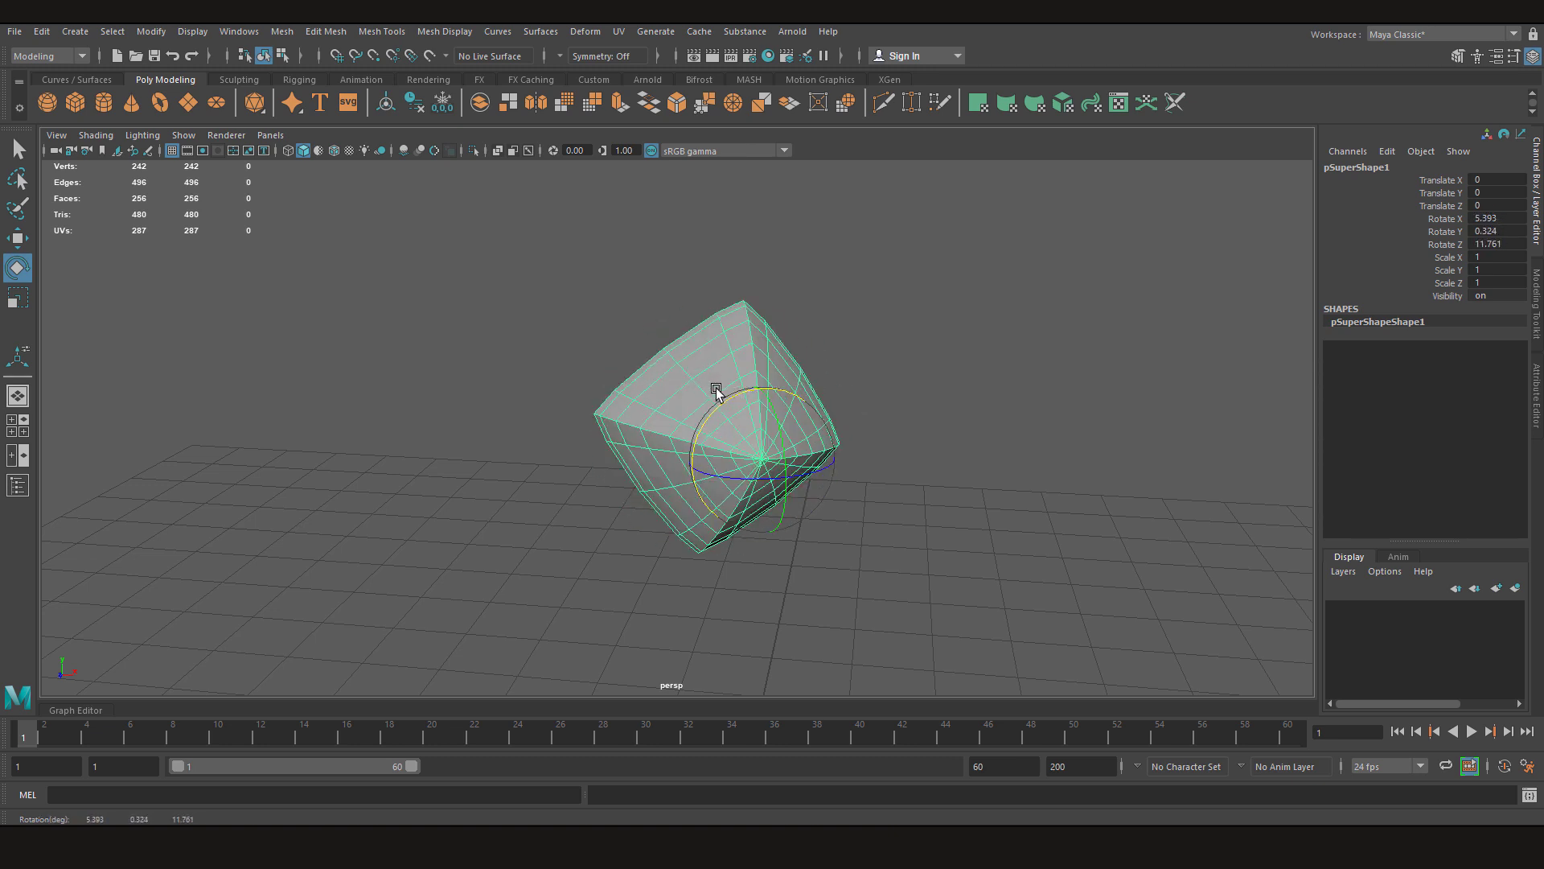
click(569, 367)
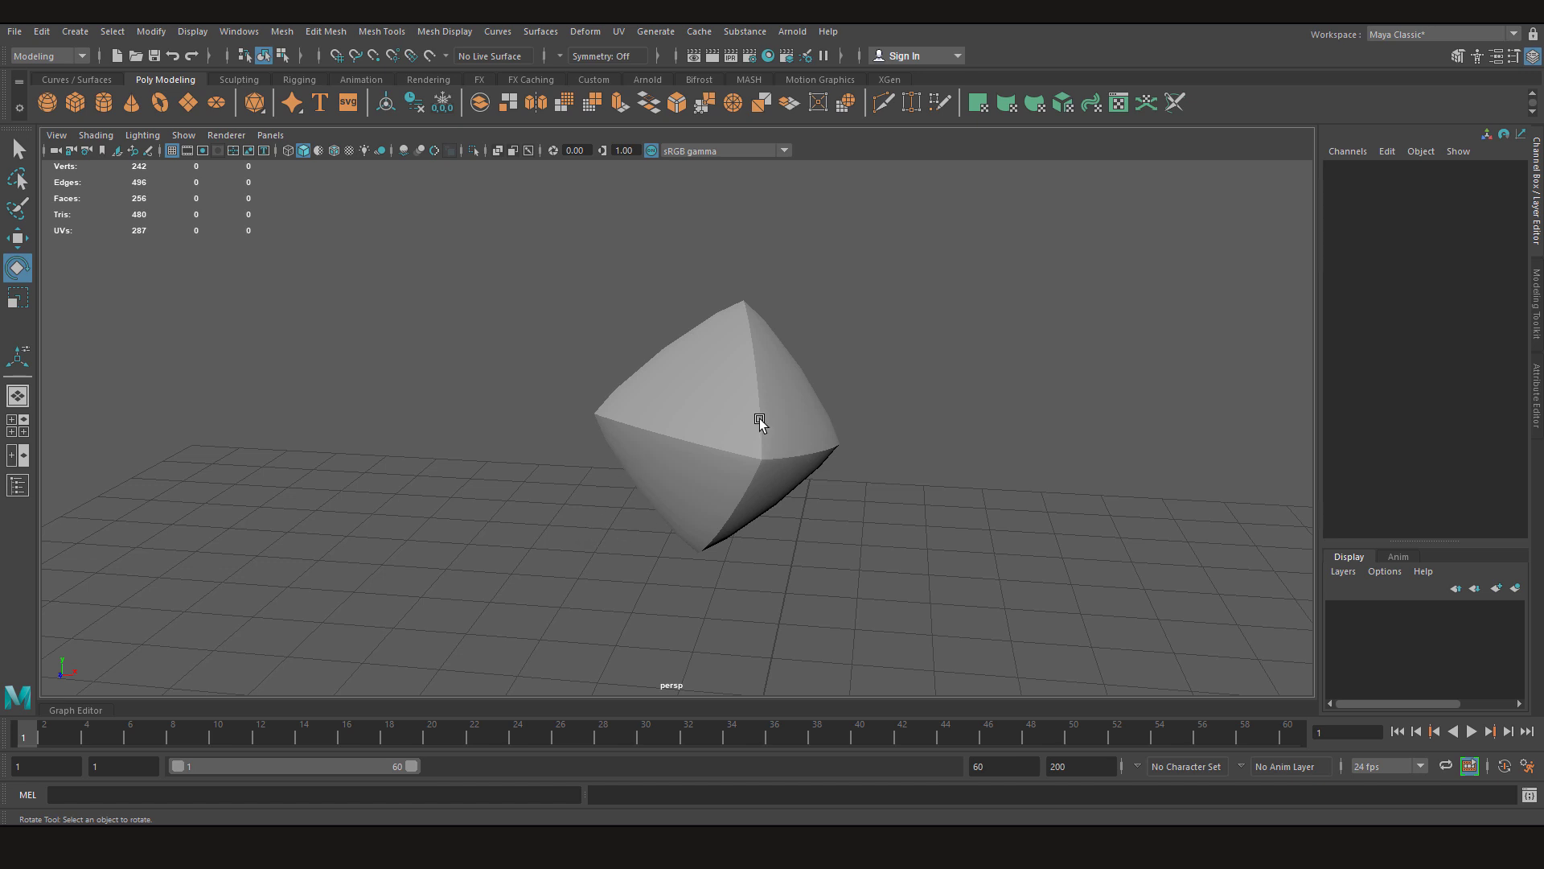
Dock the Rotate Tool settings beside the viewport and set Axis Orientation to Custom.
click(654, 435)
alt+drag(576, 552, 705, 475)
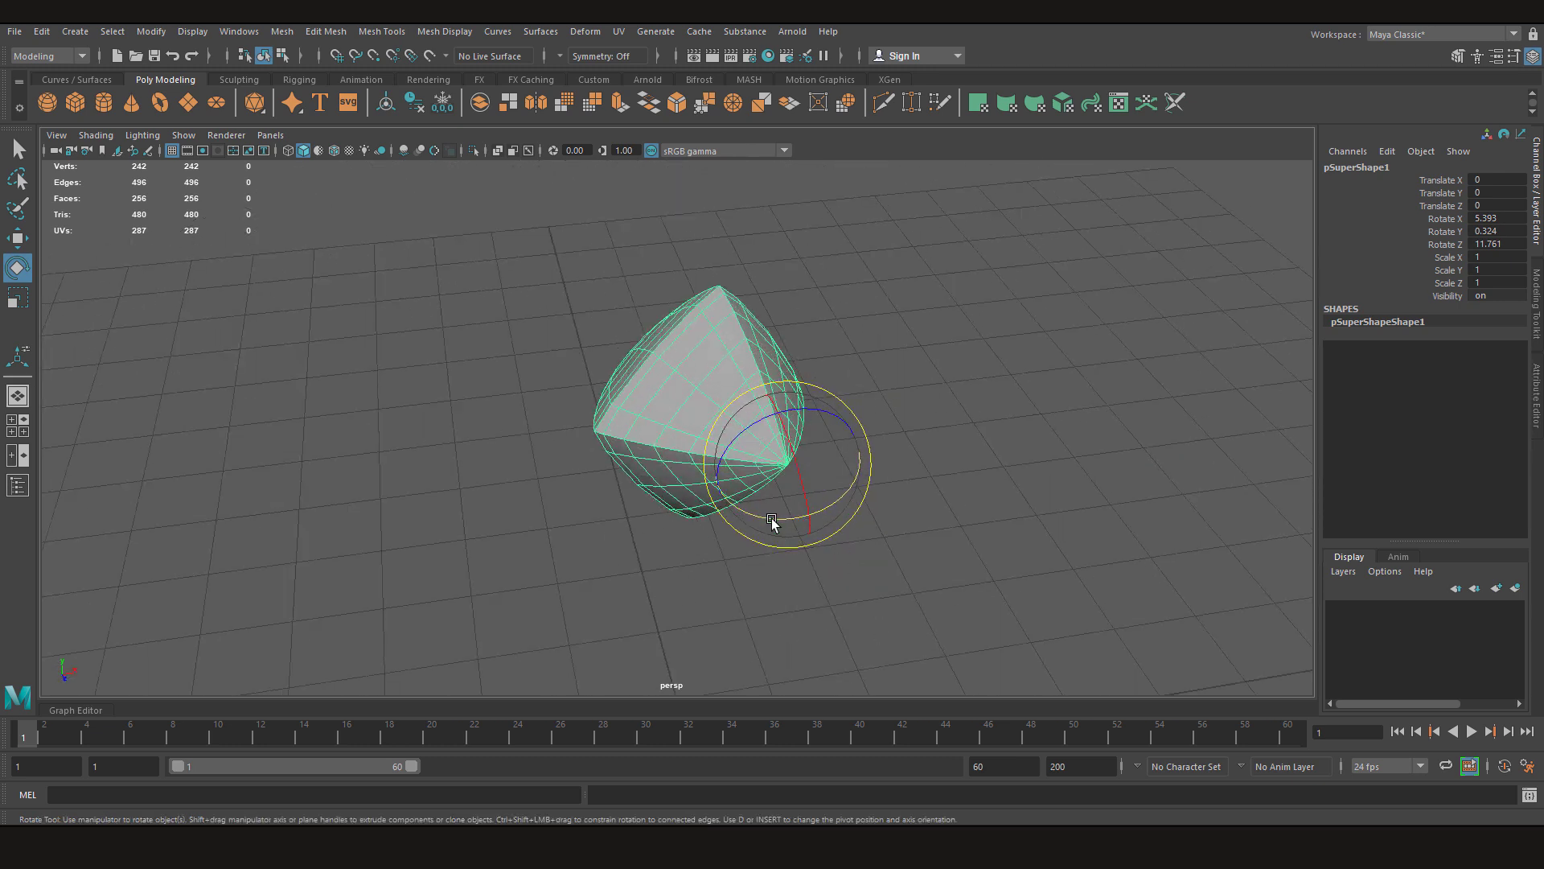
double_click(18, 268)
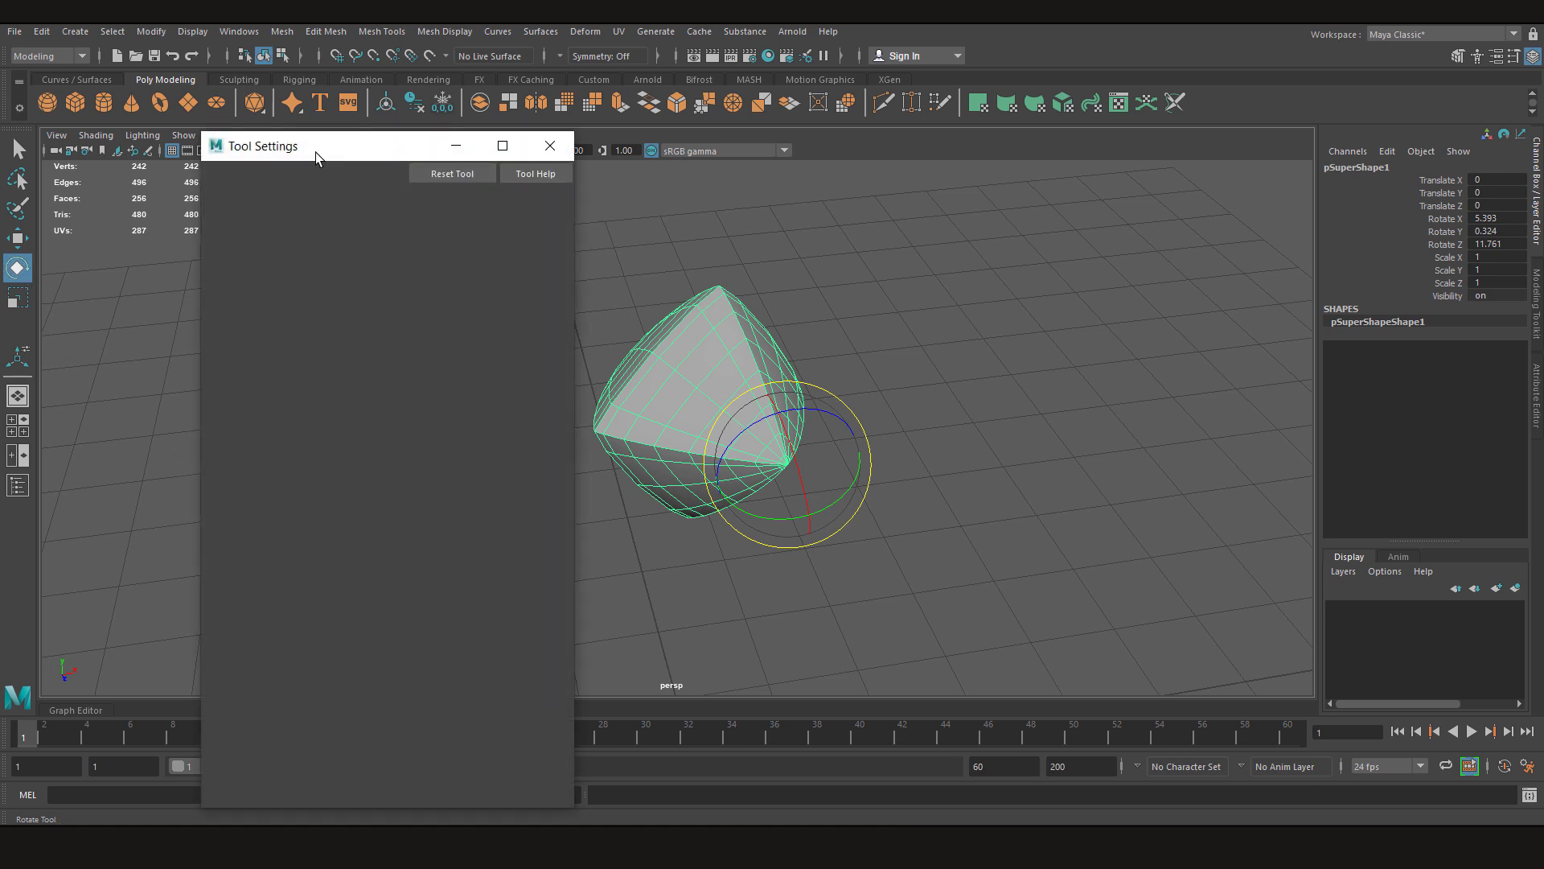
drag(350, 146, 60, 211)
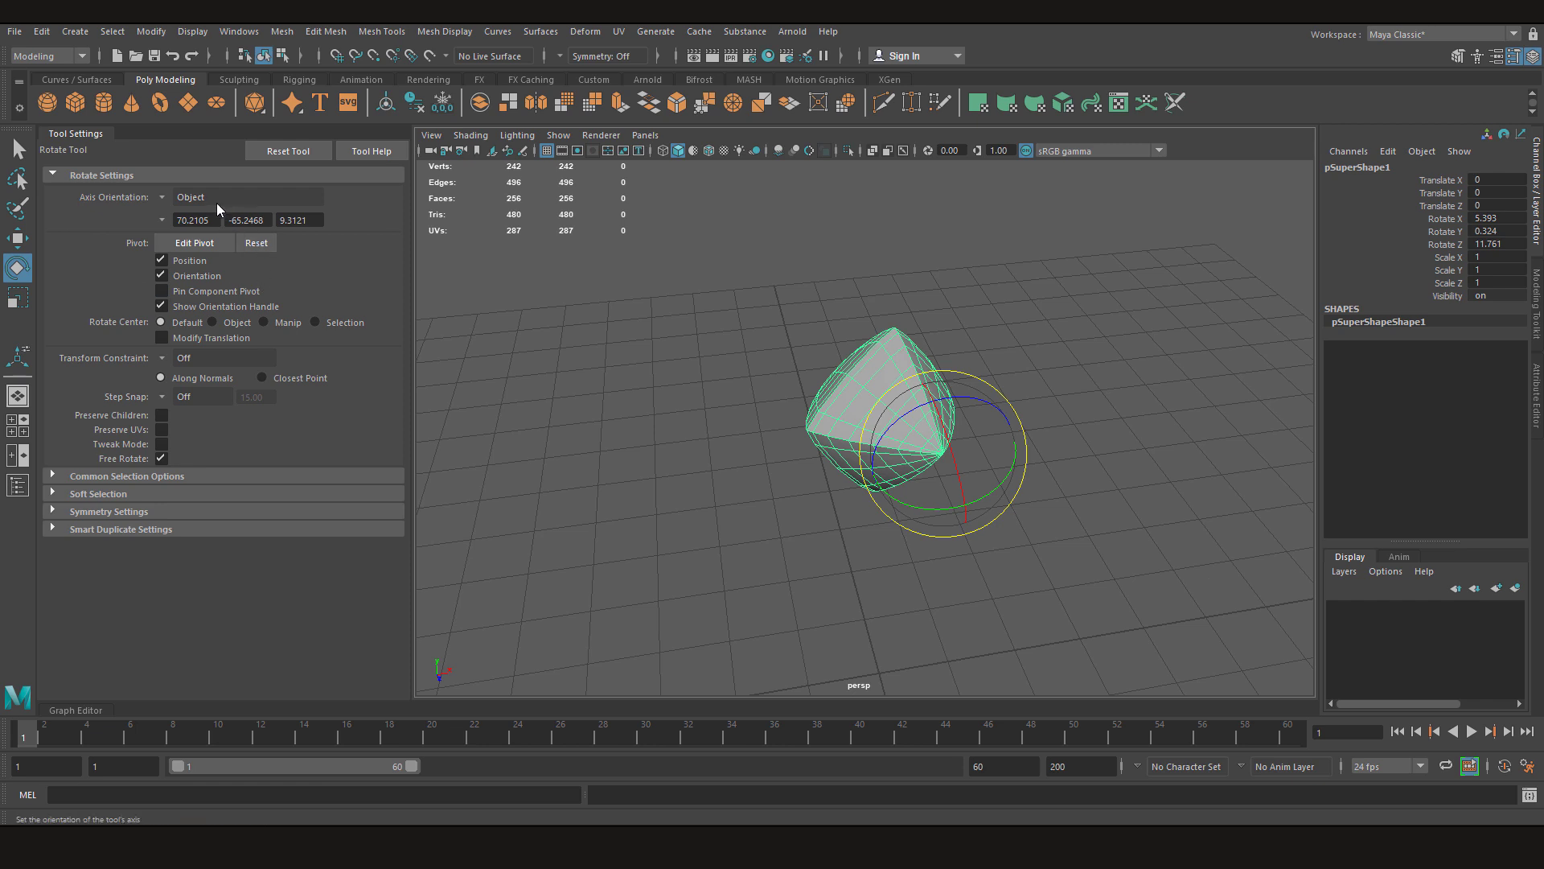
click(161, 198)
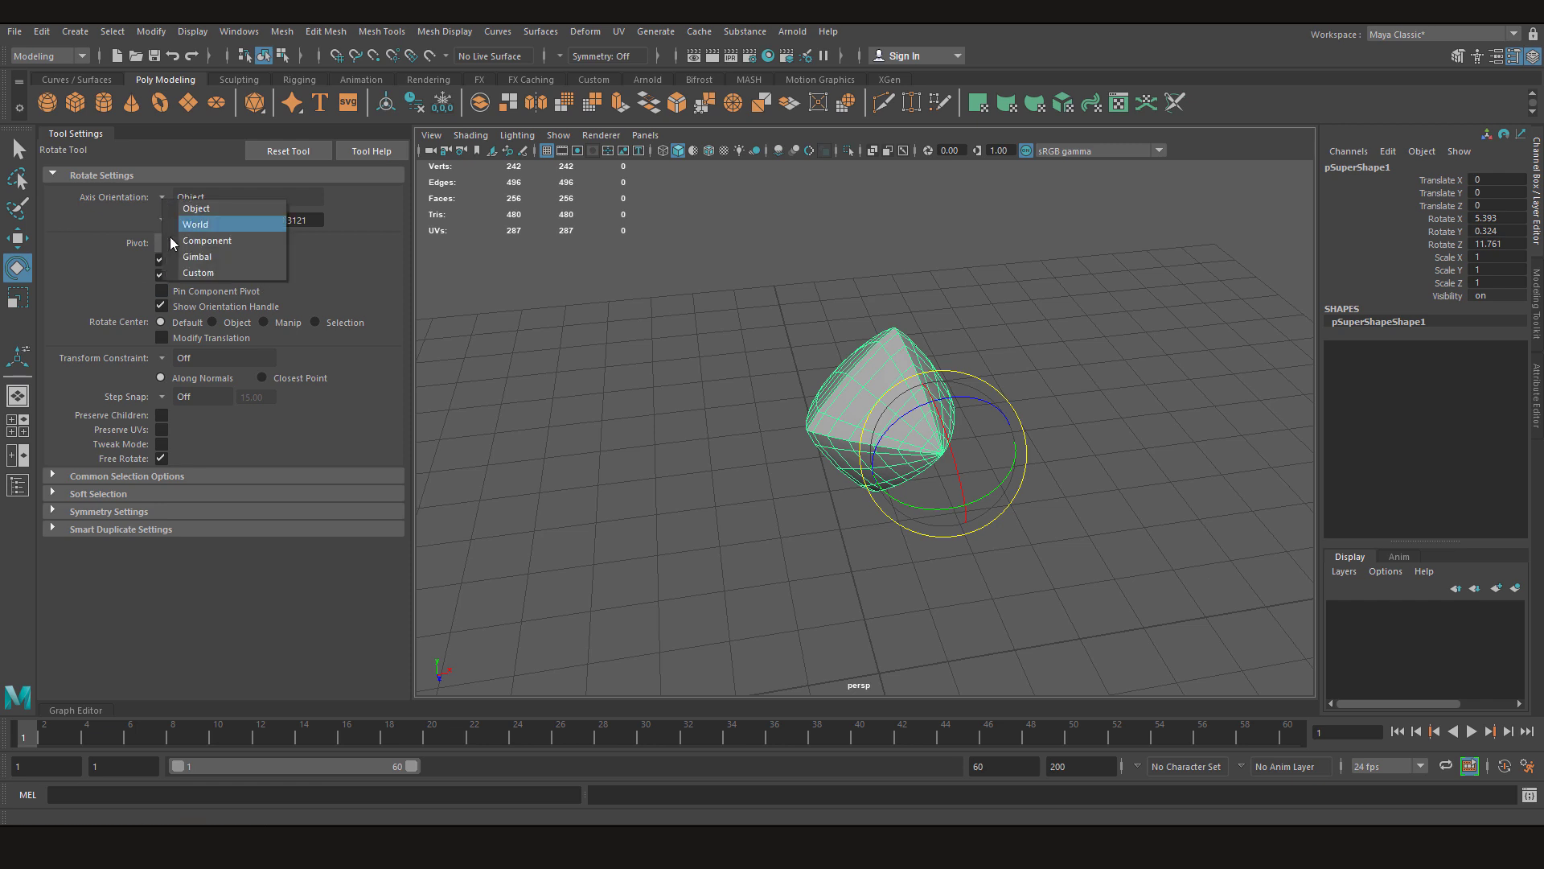
click(205, 273)
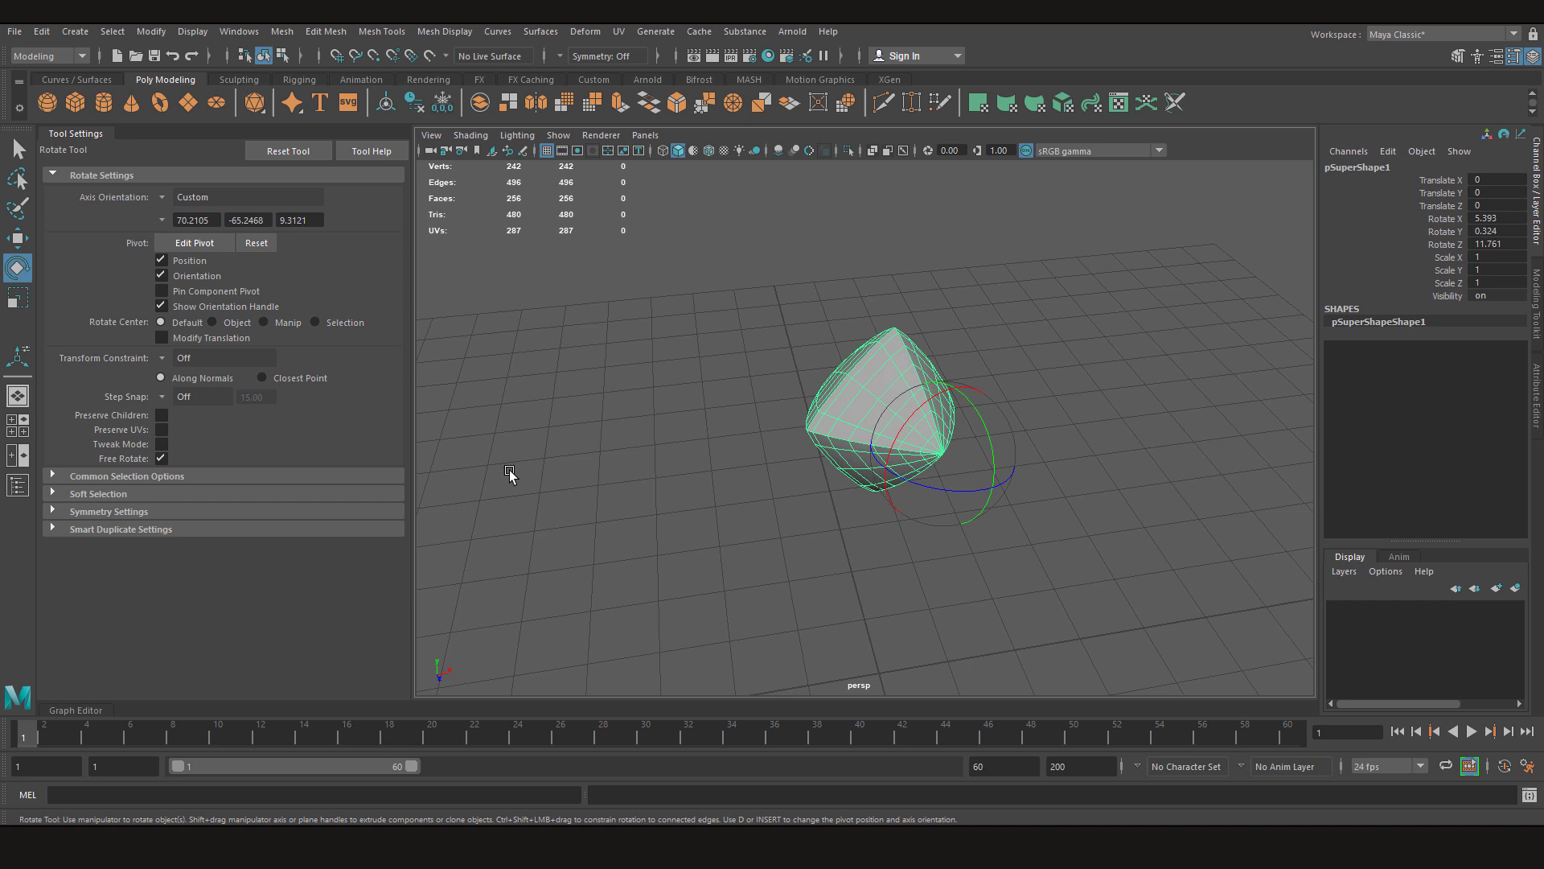
Orbit, zoom and pan down to a low side view of the tilted SuperShape.
alt+drag(509, 473, 914, 379)
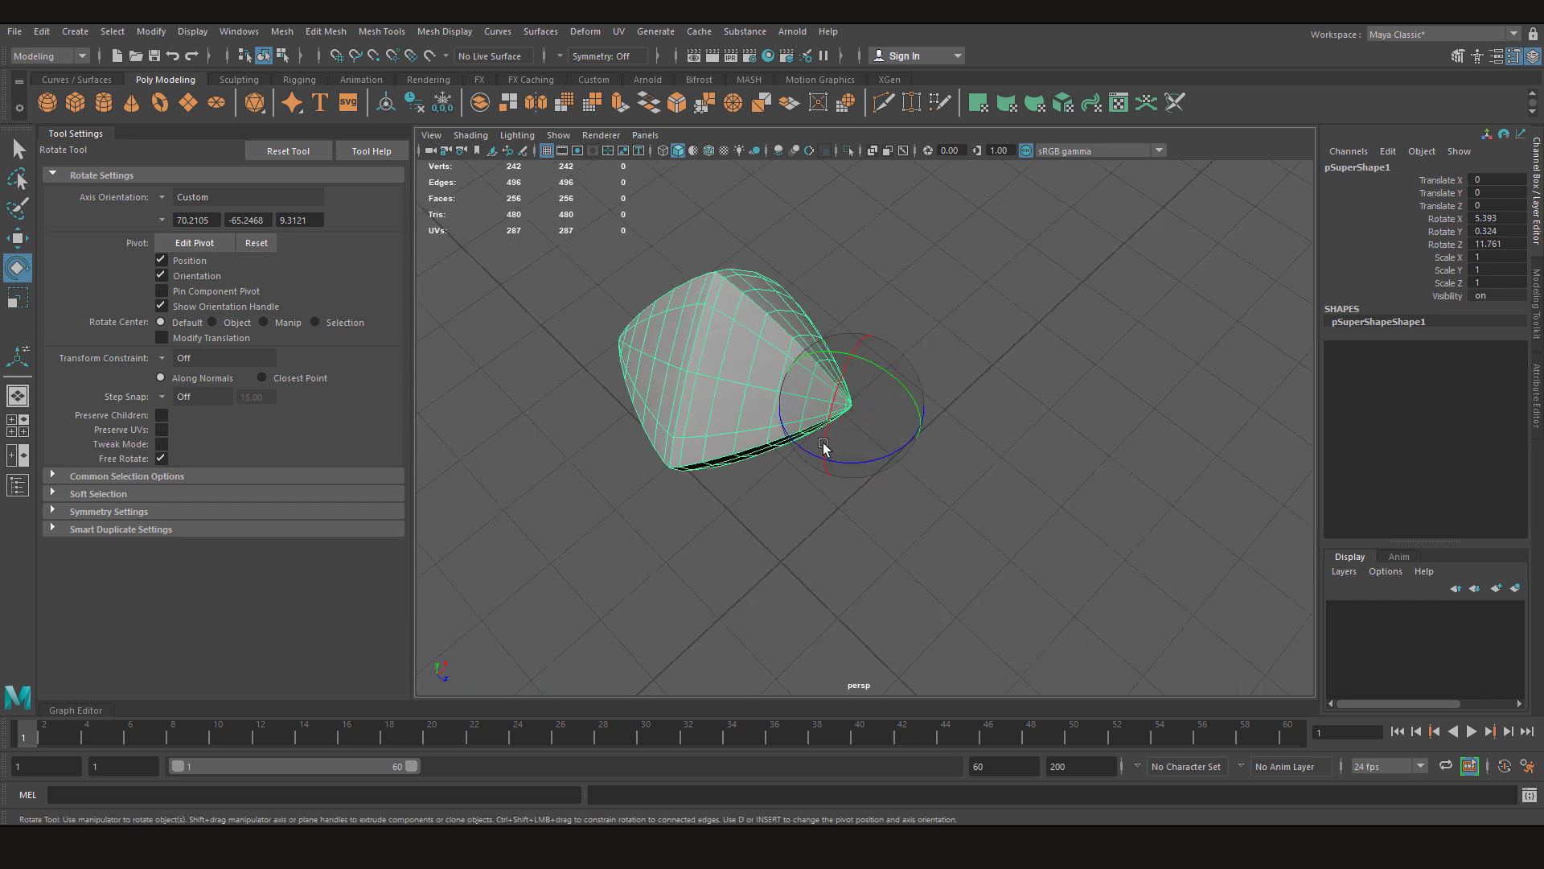
scroll(724, 410, up, 3)
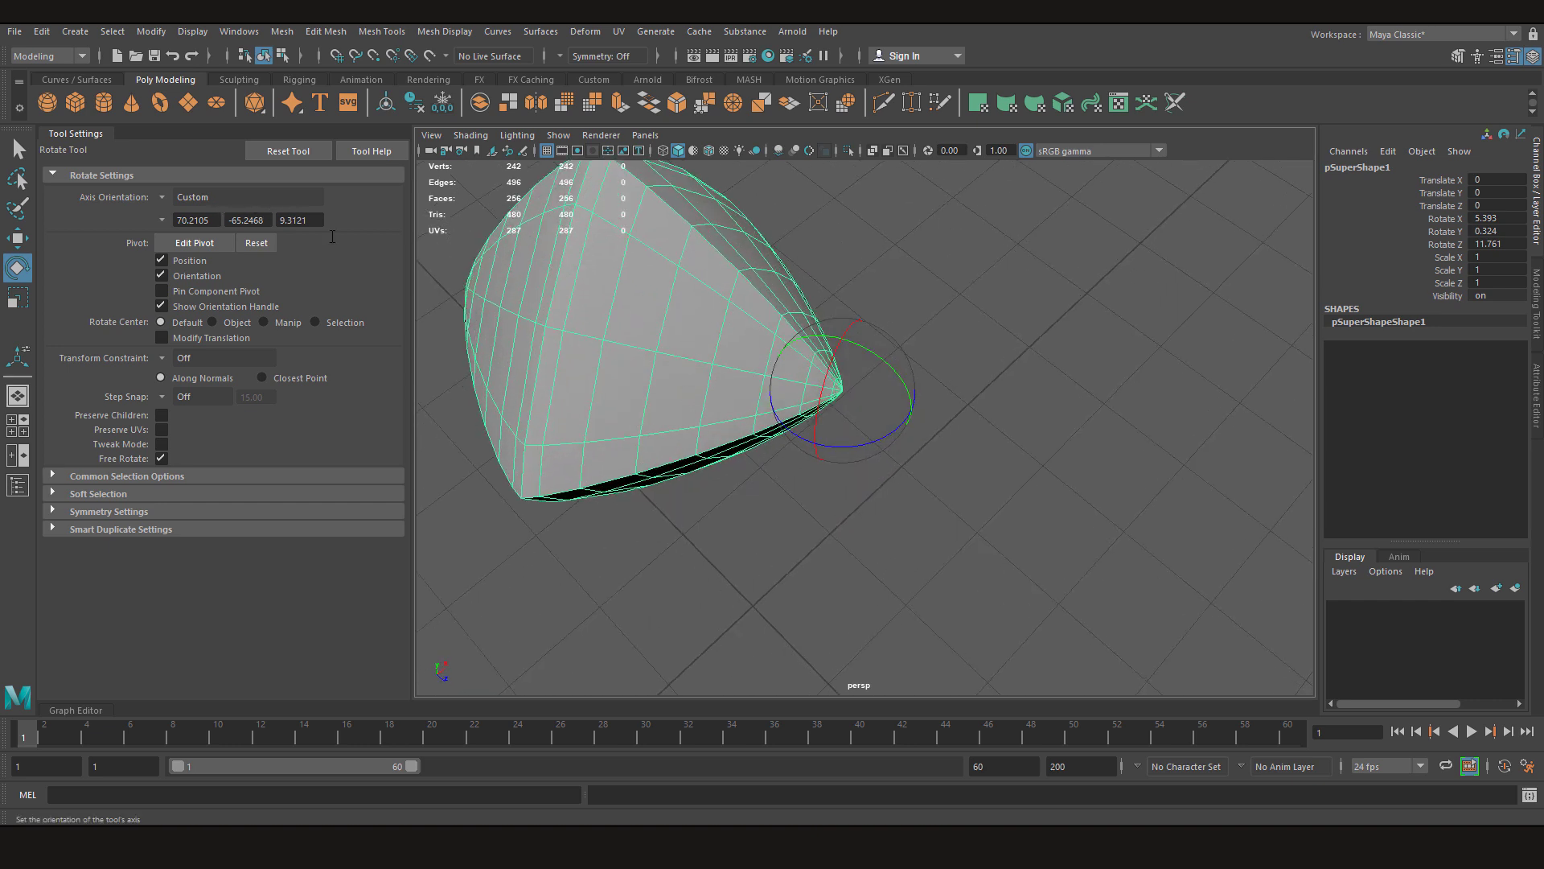
alt+middle_drag(845, 397, 969, 437)
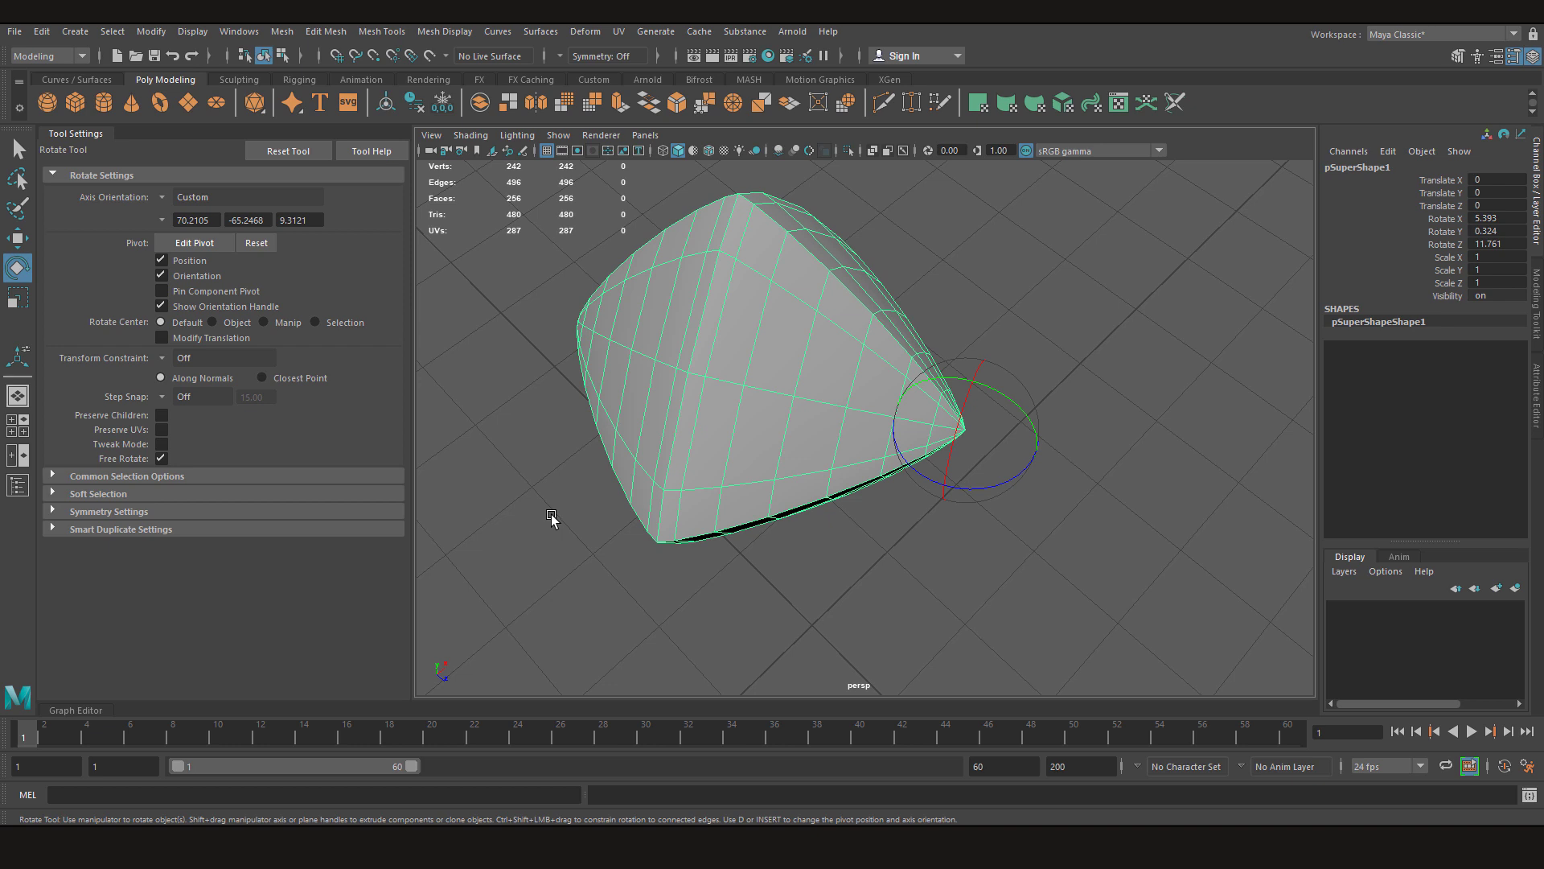
scroll(826, 429, down, 3)
alt+drag(846, 401, 770, 505)
Undo the trial X rotation and apply Modify > Bake Pivot to pSuperShape1.
scroll(800, 504, up, 2)
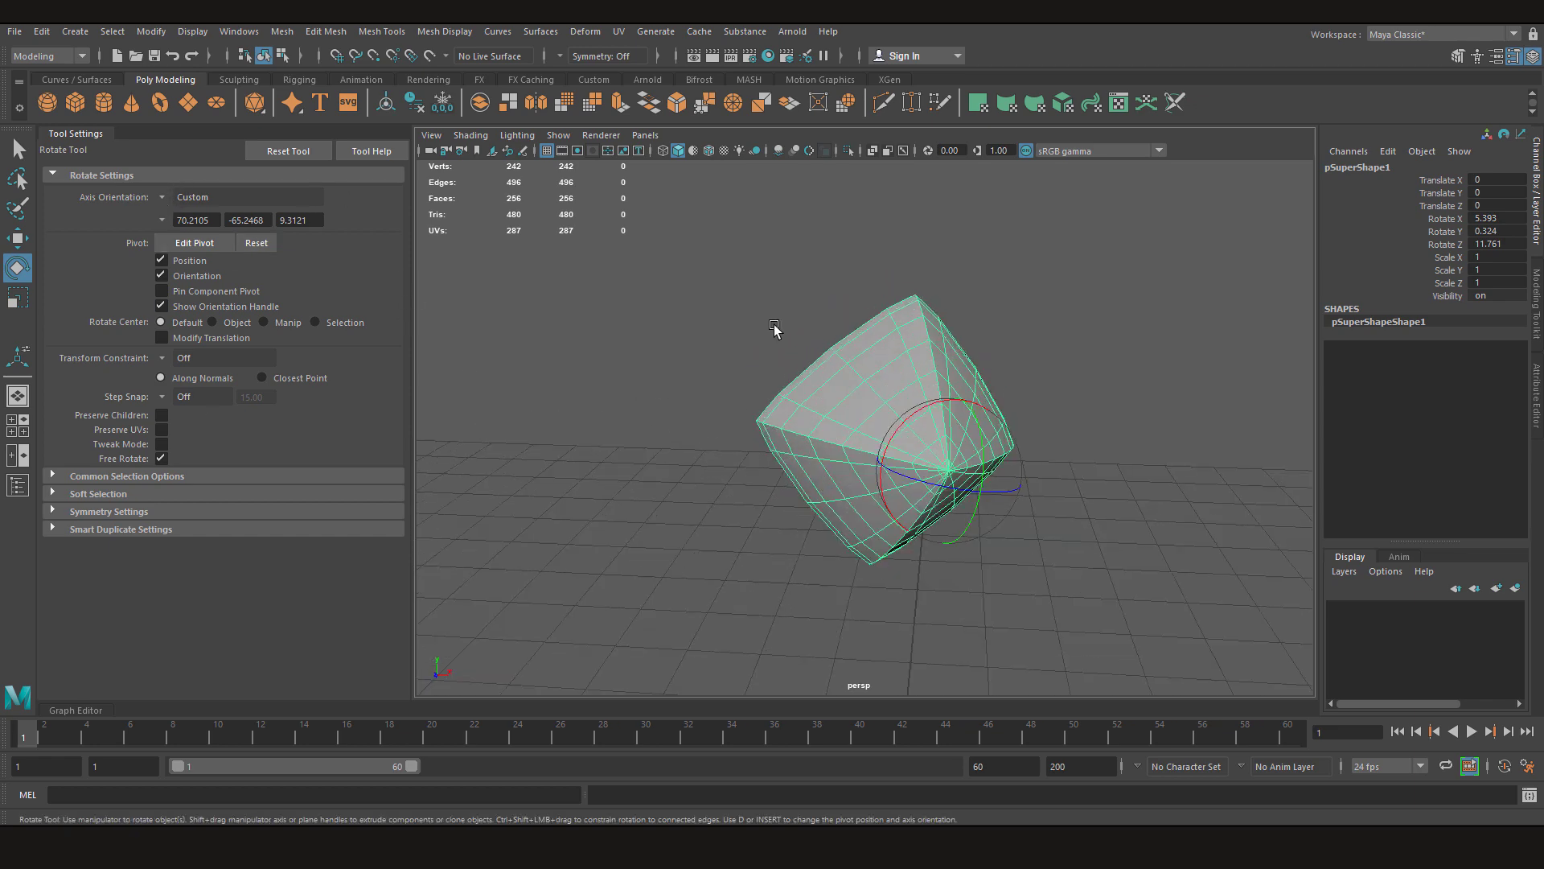
alt+drag(806, 457, 654, 425)
drag(753, 389, 854, 359)
key(ctrl+z)
key(ctrl+z)
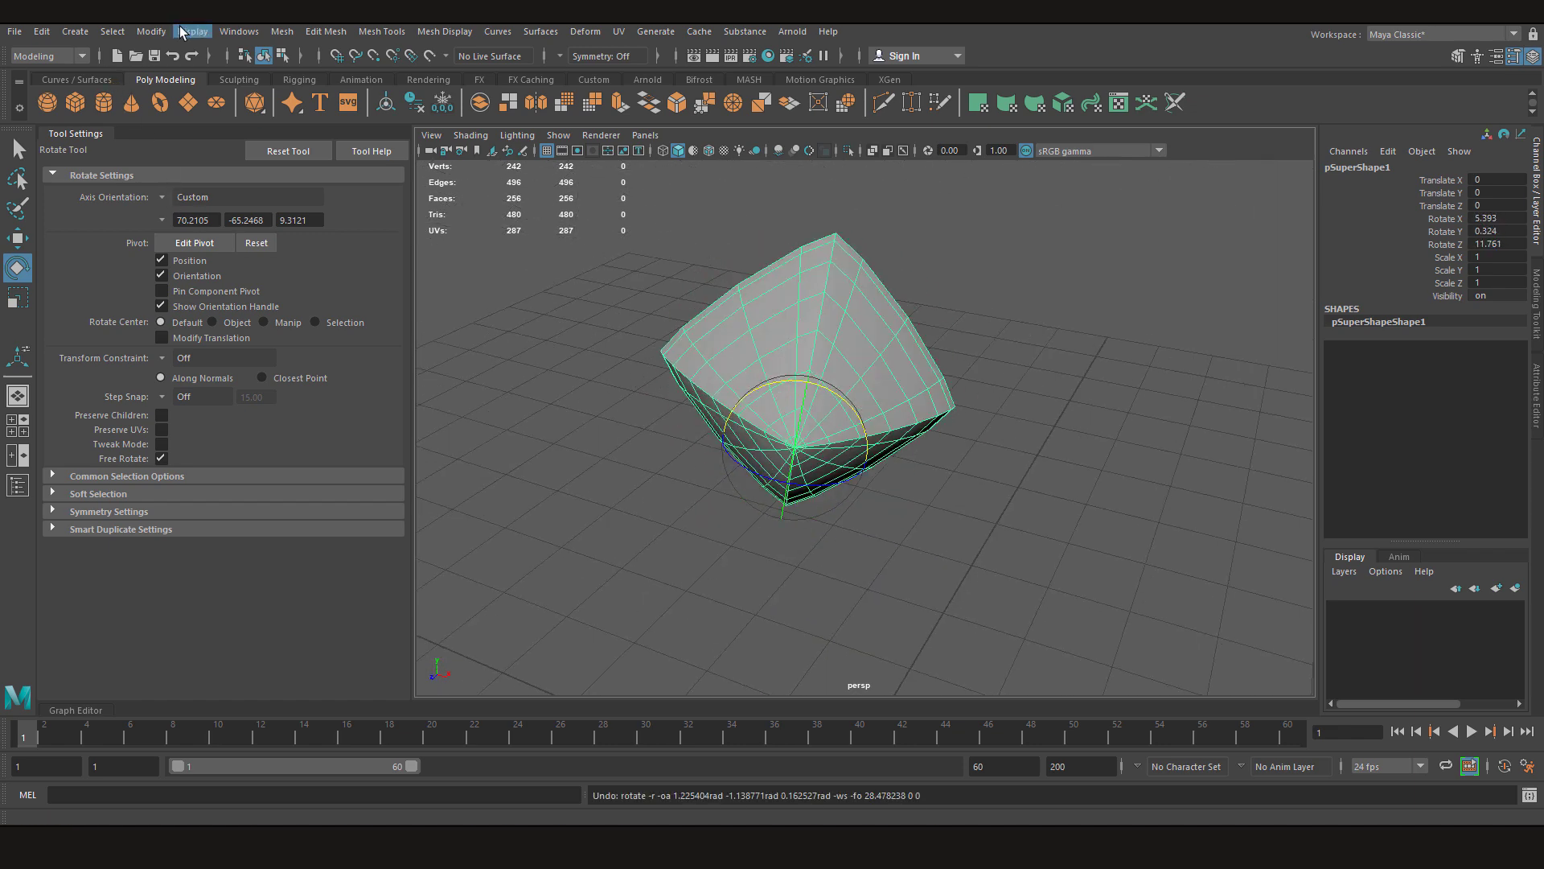
click(151, 31)
click(214, 166)
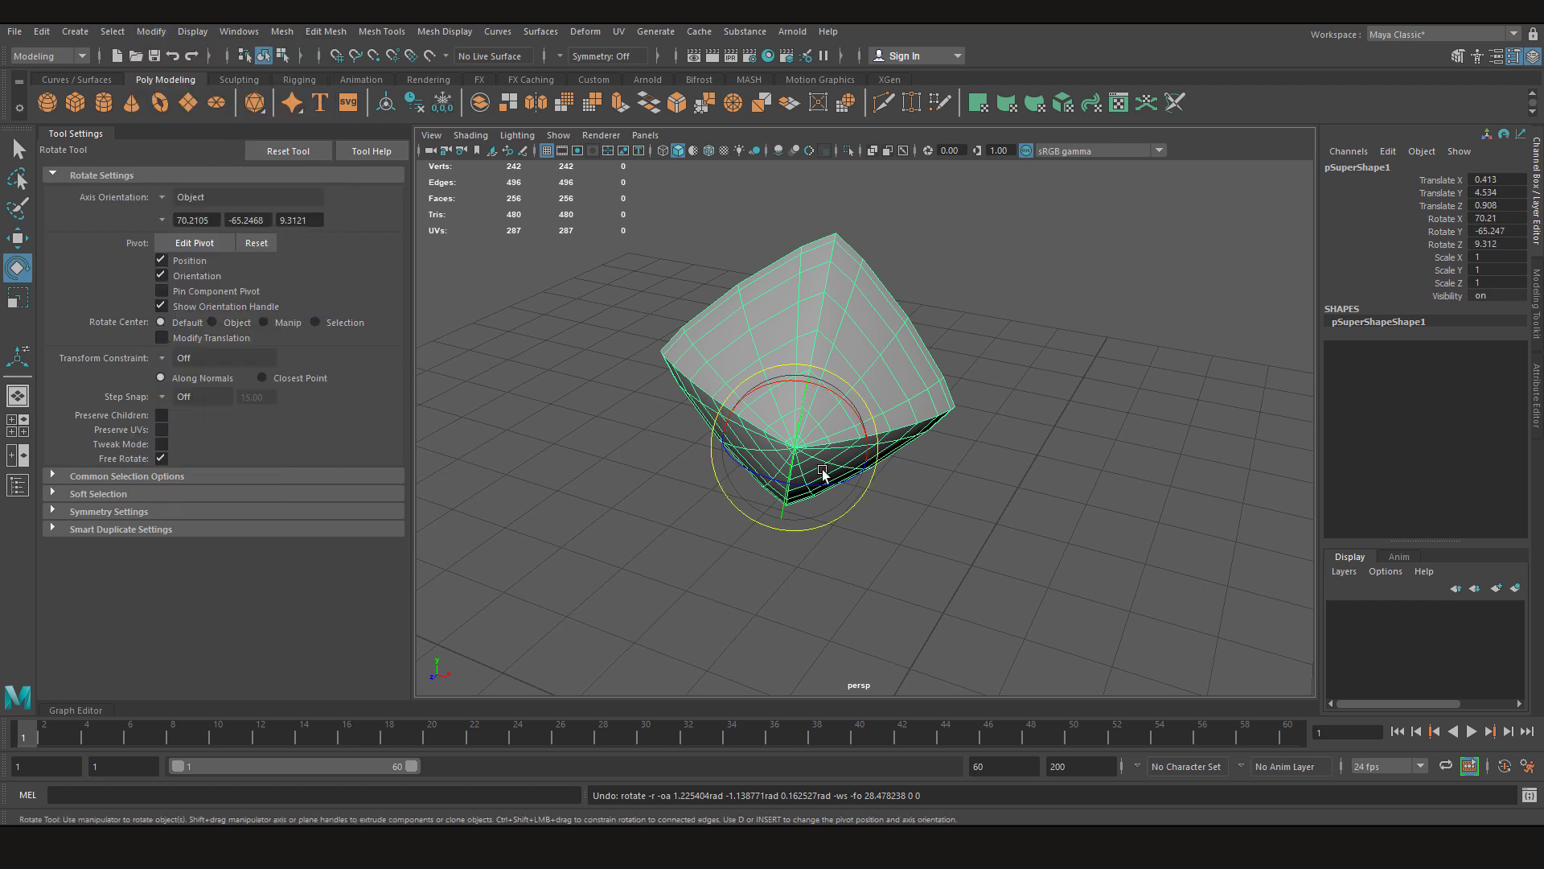
alt+drag(737, 449, 776, 457)
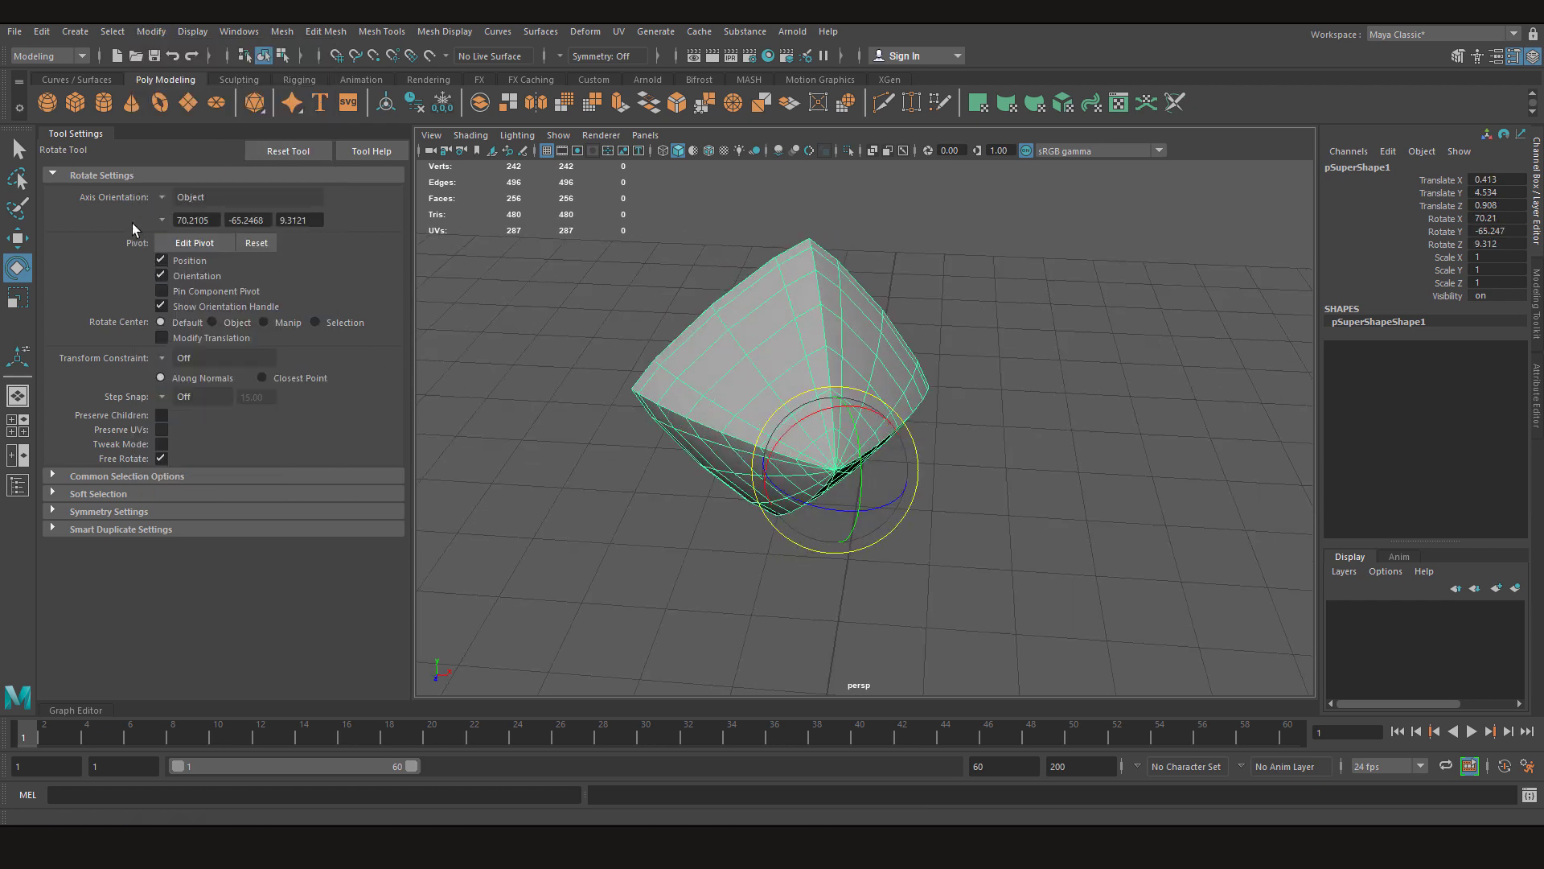
Key the SuperShape at frame 1, then key Rotate X at -360 on frame 60.
drag(810, 420, 432, 362)
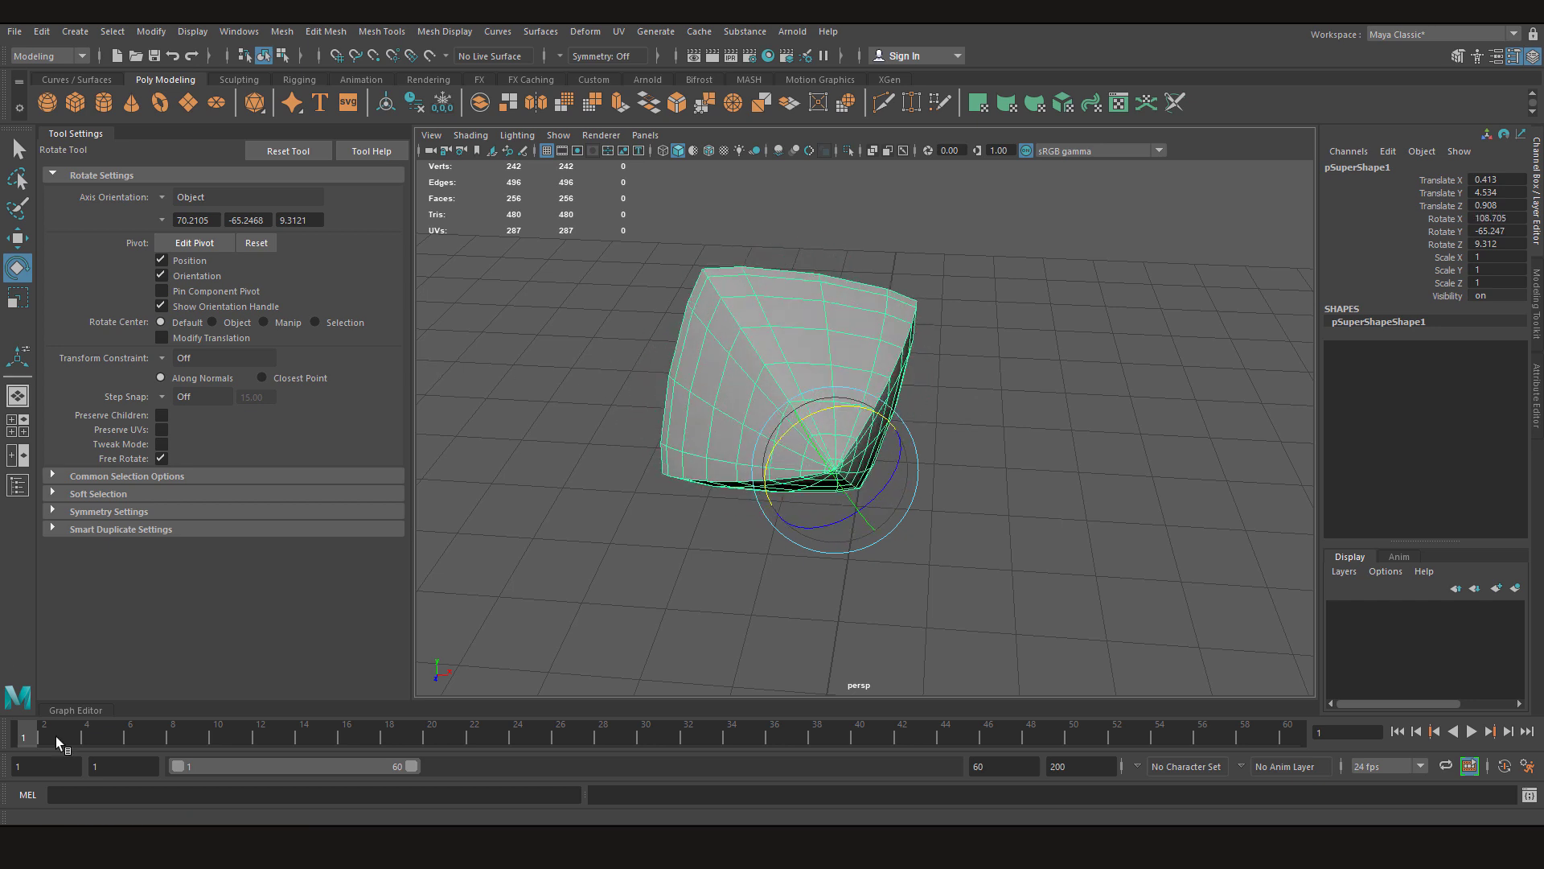
key(s)
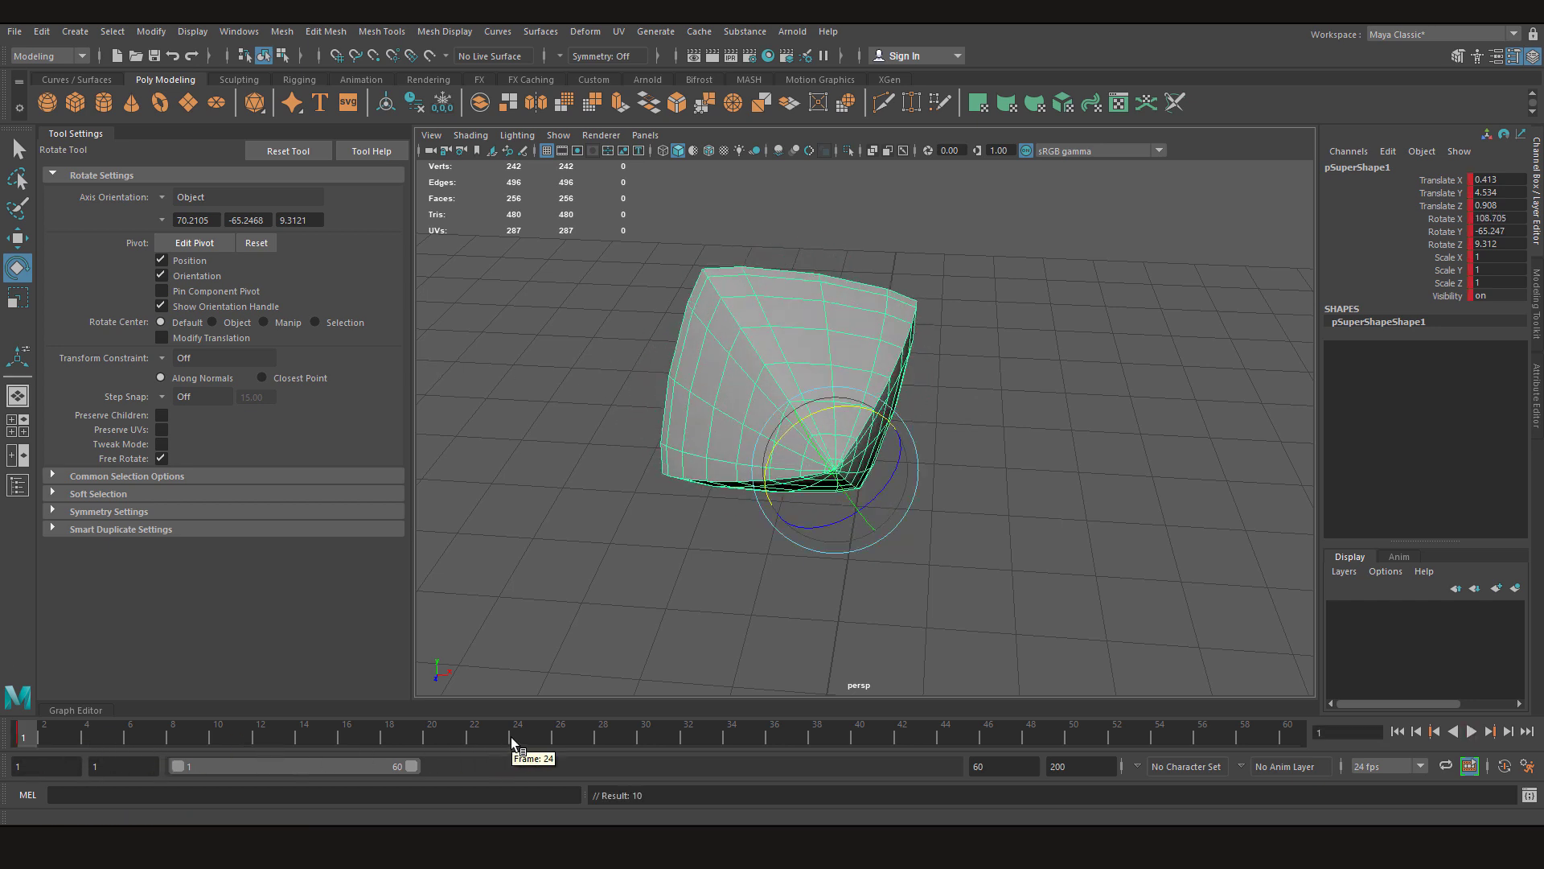
click(1288, 734)
drag(826, 409, 889, 414)
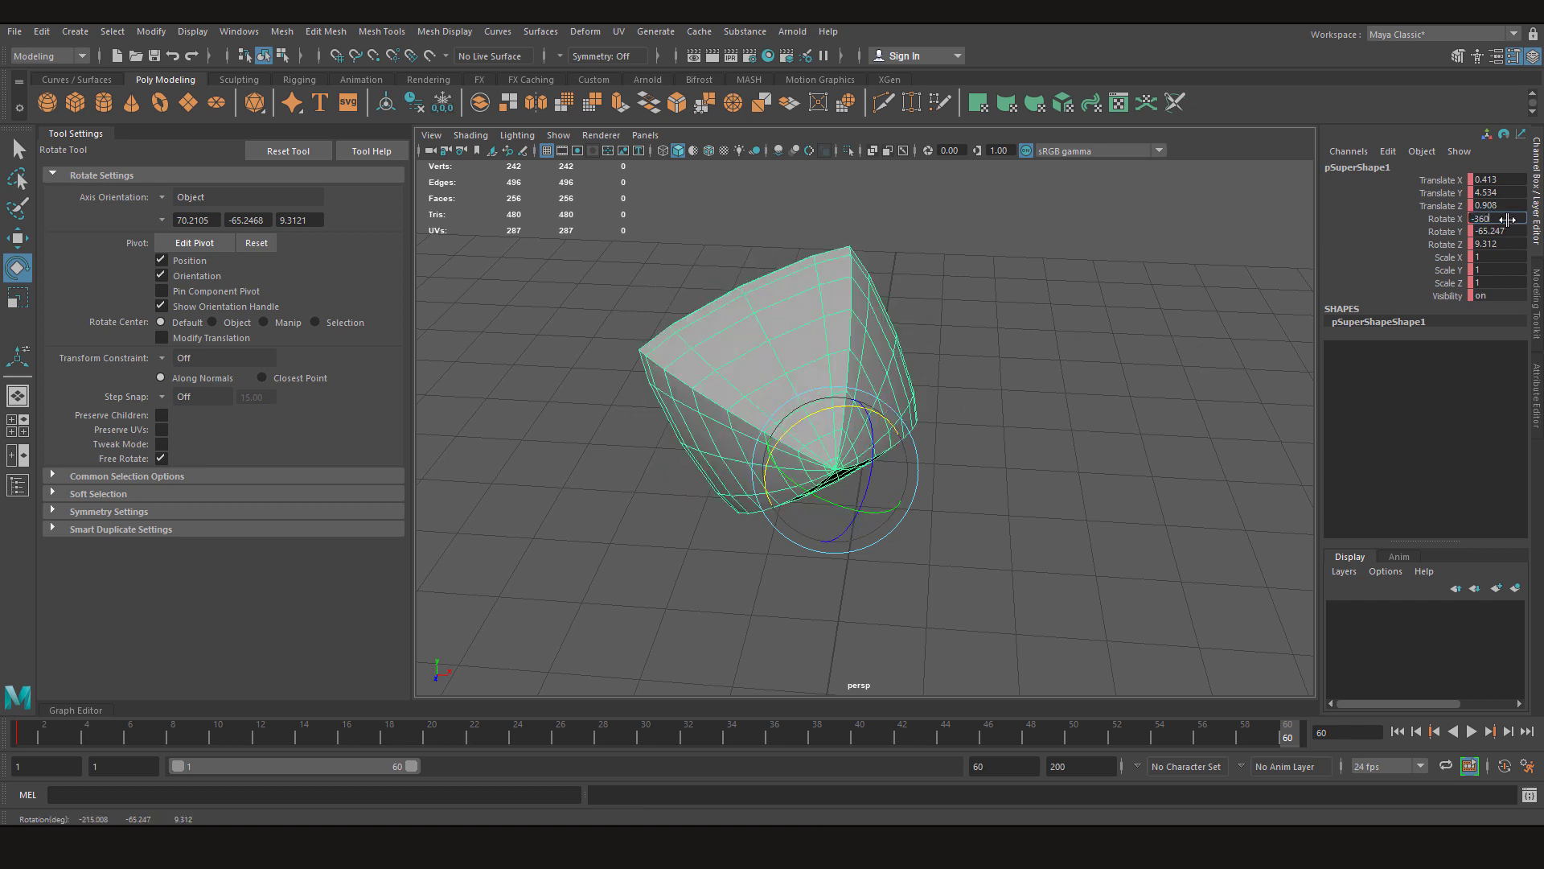
key(Return)
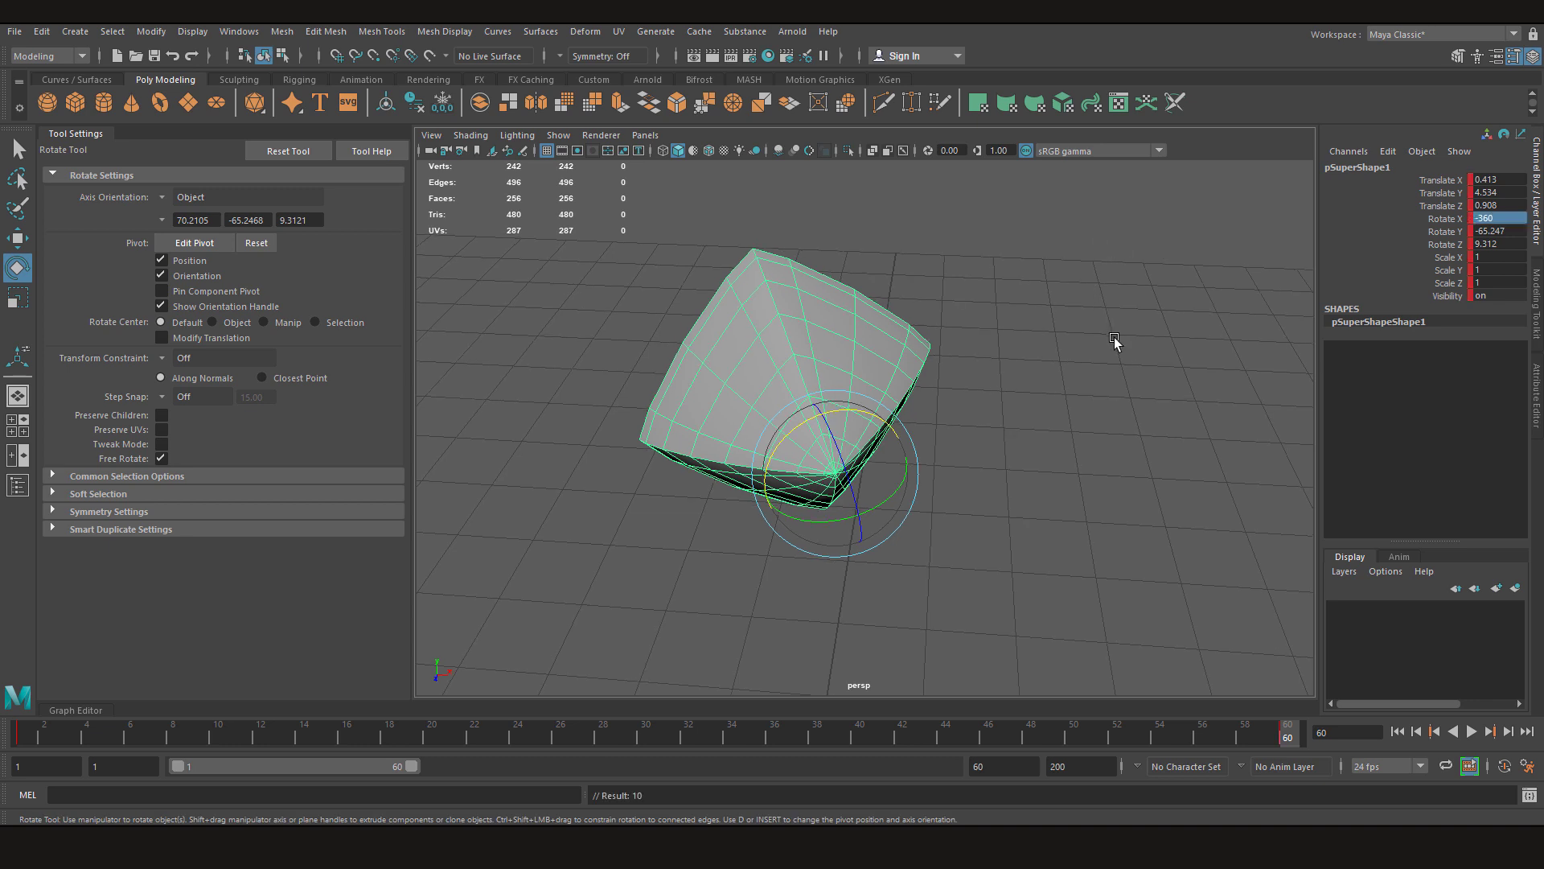
Deselect the shape and play back the 60-frame spin.
click(1114, 338)
key(alt+v)
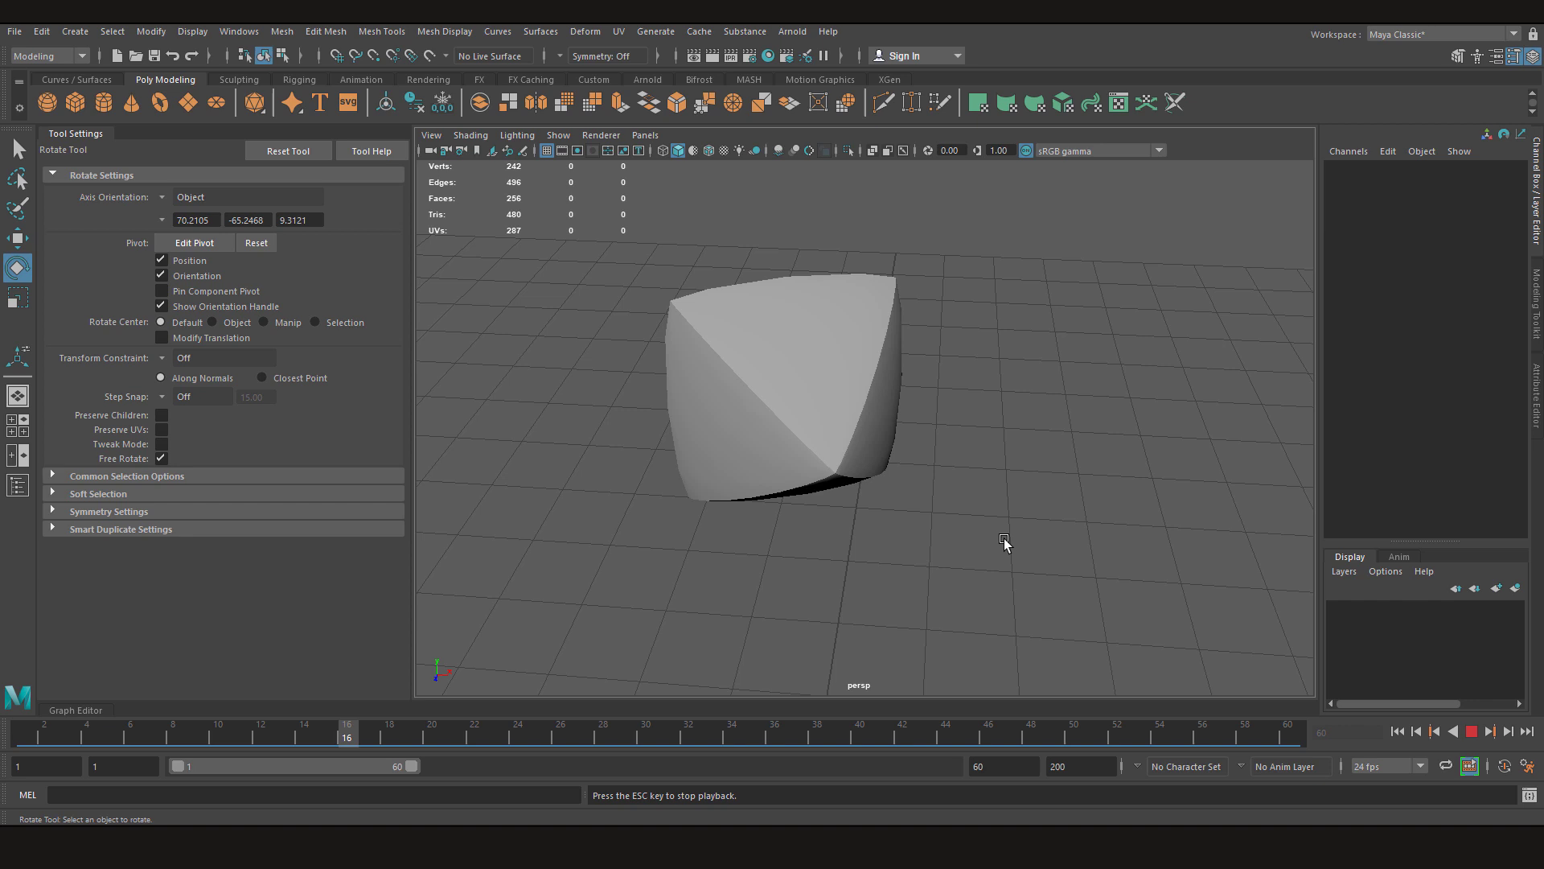
key(alt)
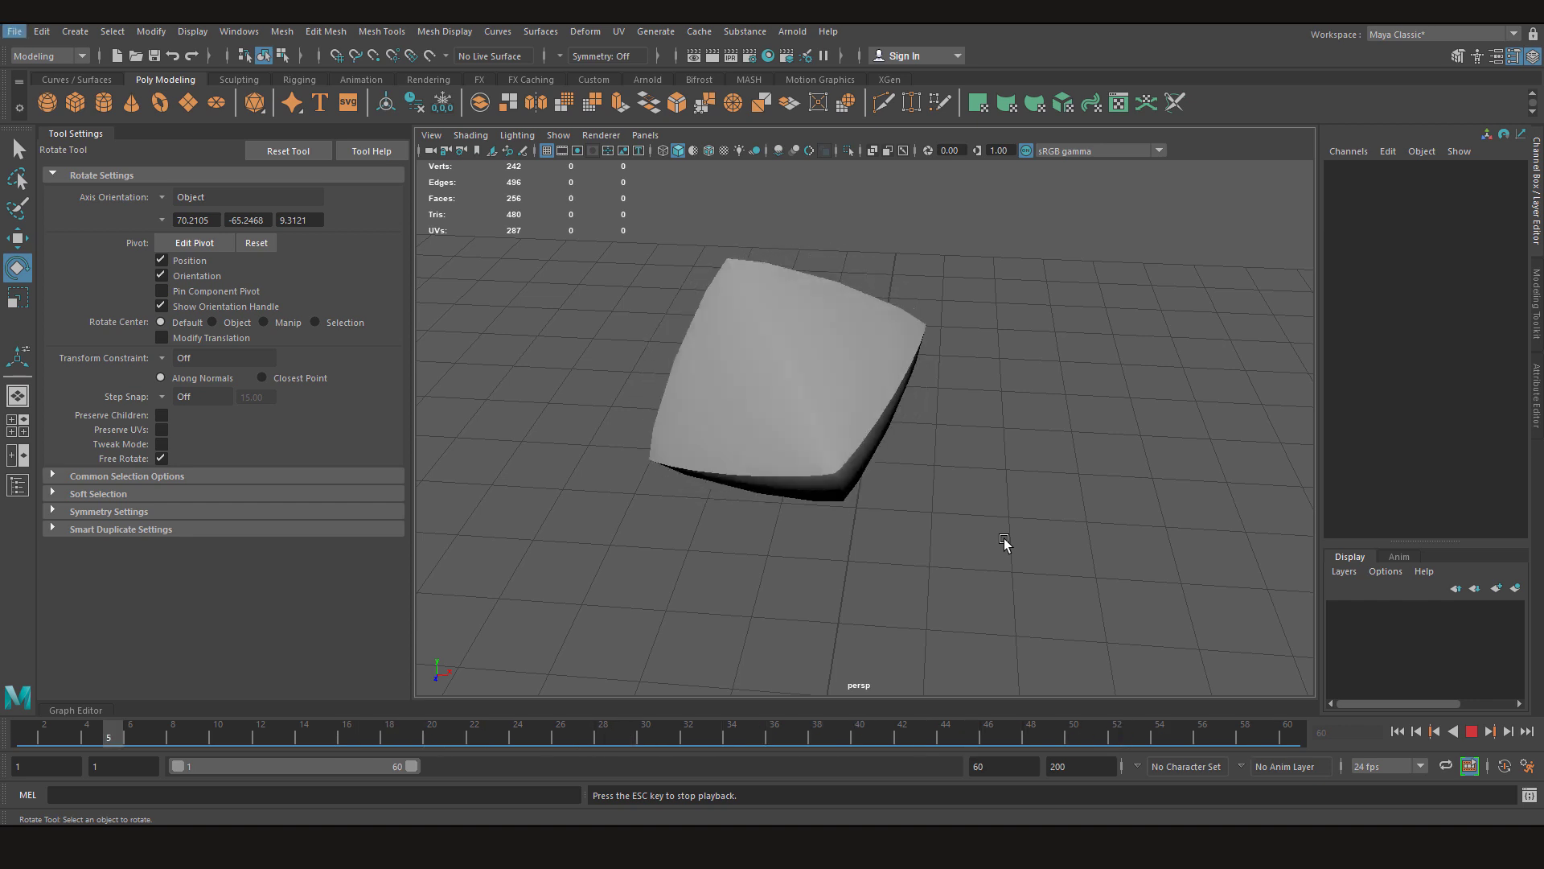